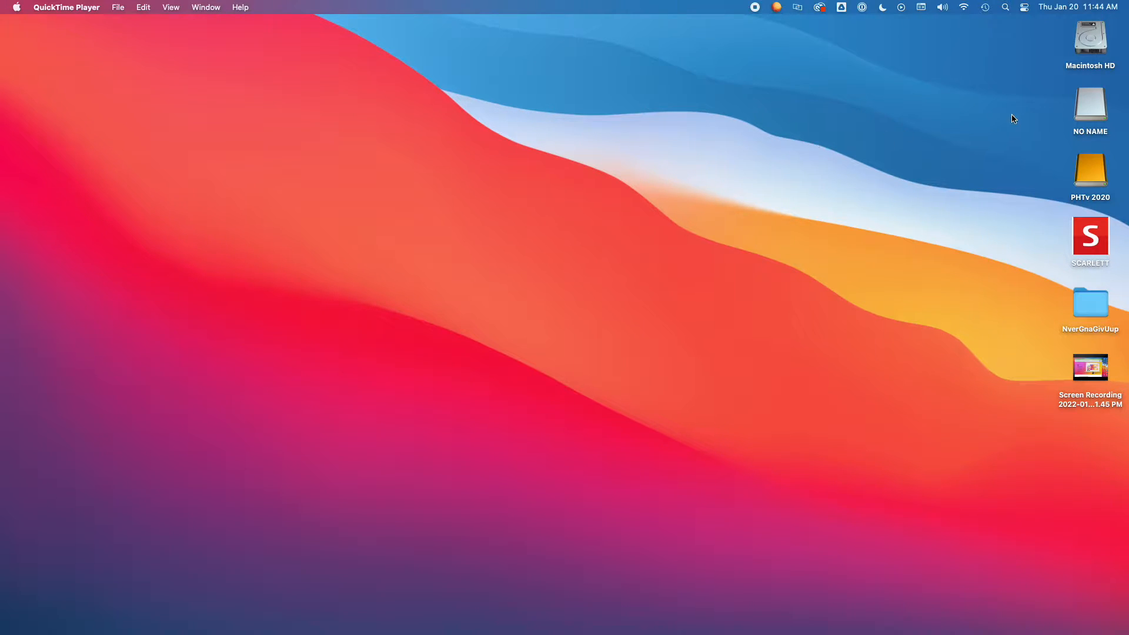
Step: Open the NO NAME drive and go to the 107_PANA folder inside DCIM
{"action": "left_click", "coordinate": [1090, 107]}
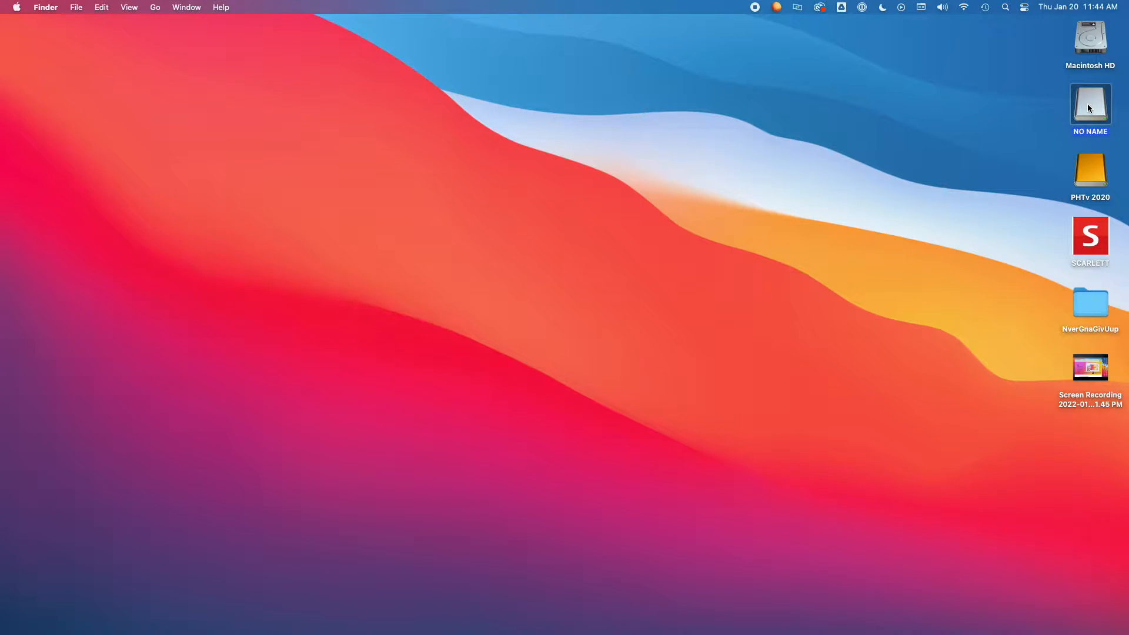
{"action": "double_click", "coordinate": [1088, 106]}
{"action": "left_click_drag", "start_coordinate": [570, 112], "coordinate": [454, 84]}
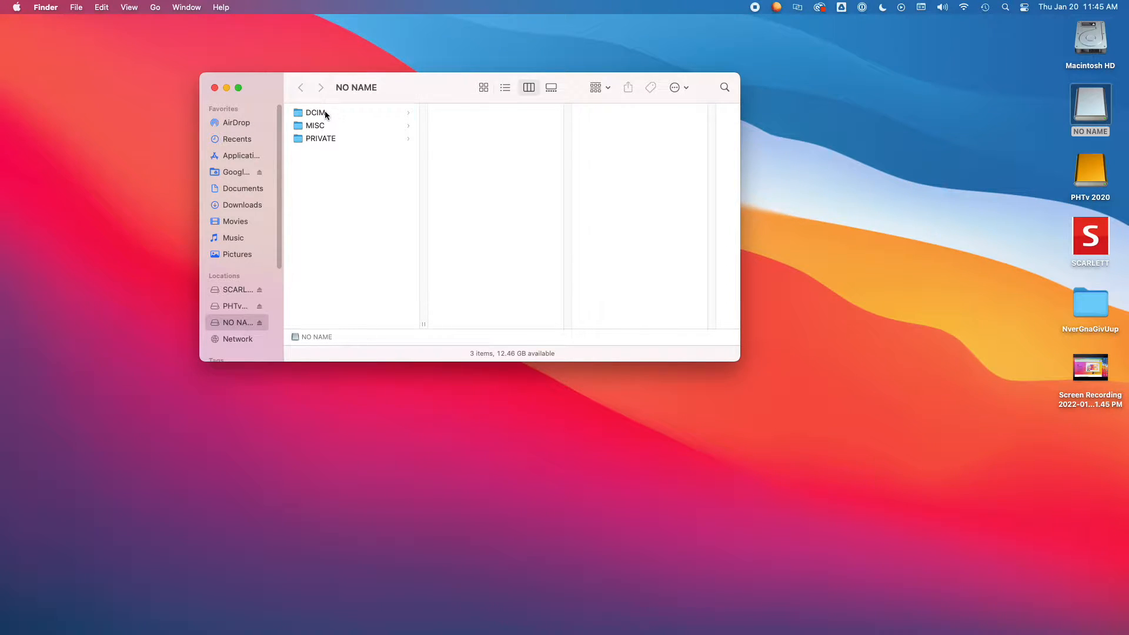
{"action": "left_click", "coordinate": [327, 112]}
{"action": "left_click", "coordinate": [326, 139]}
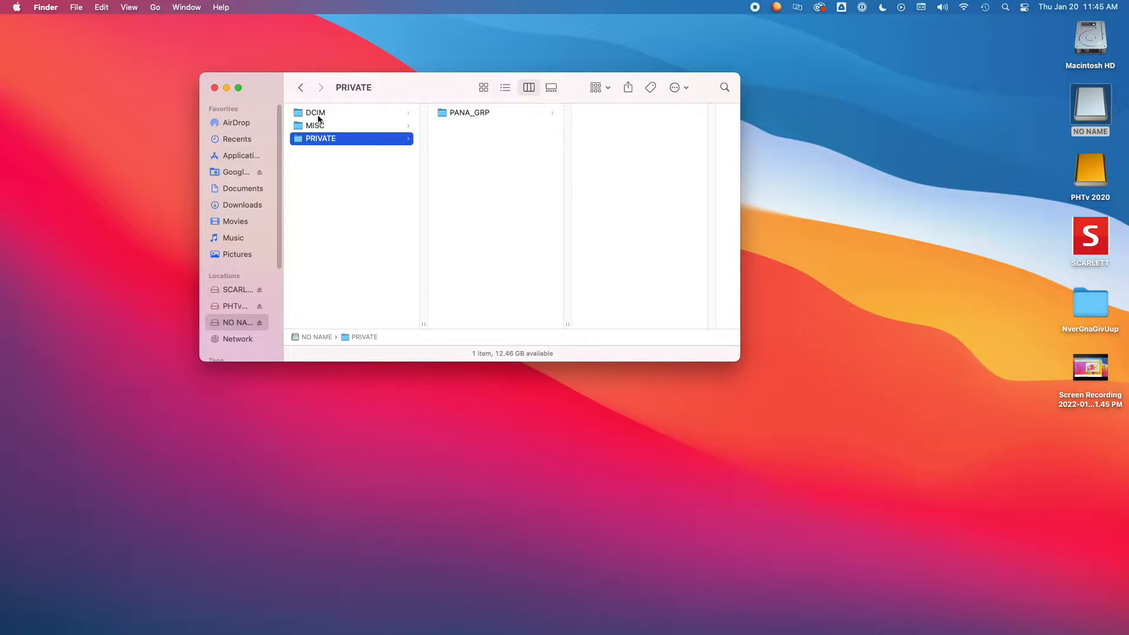
{"action": "left_click", "coordinate": [320, 114]}
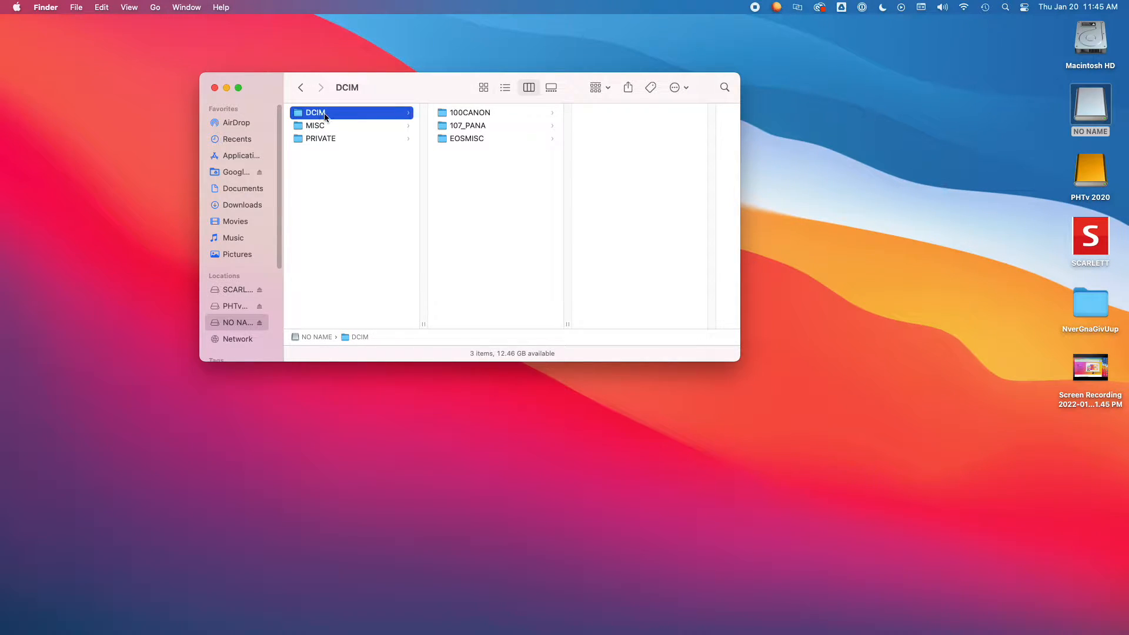
{"action": "left_click", "coordinate": [470, 127]}
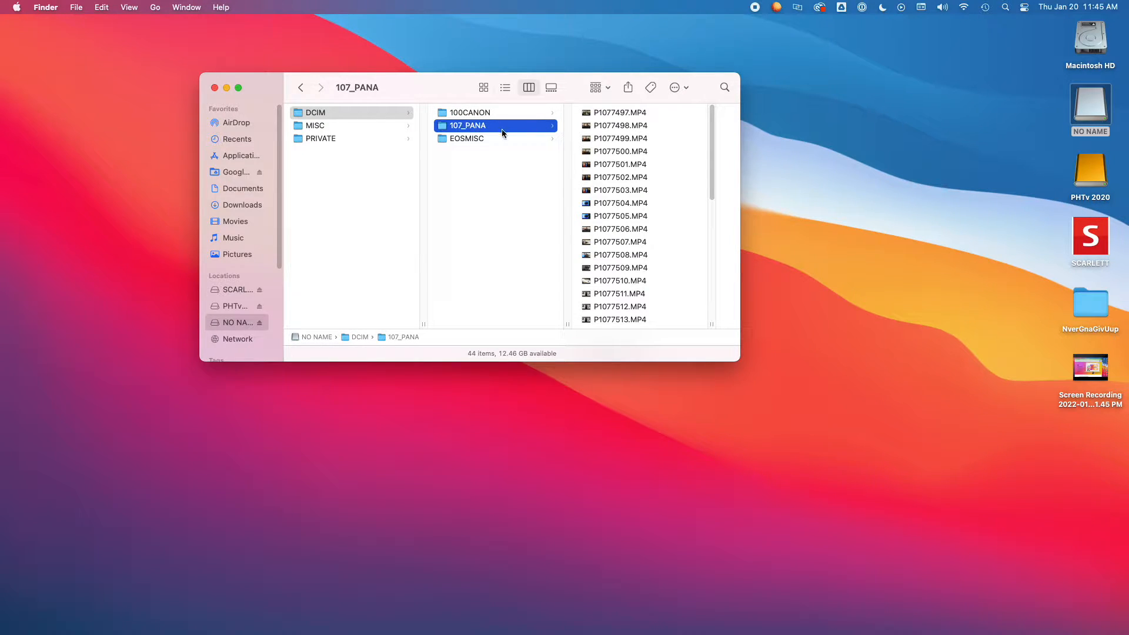
Step: Preview the first three clips in the folder, P1077497.MP4, P1077498.MP4 and P1077499.MP4
{"action": "left_click", "coordinate": [612, 112]}
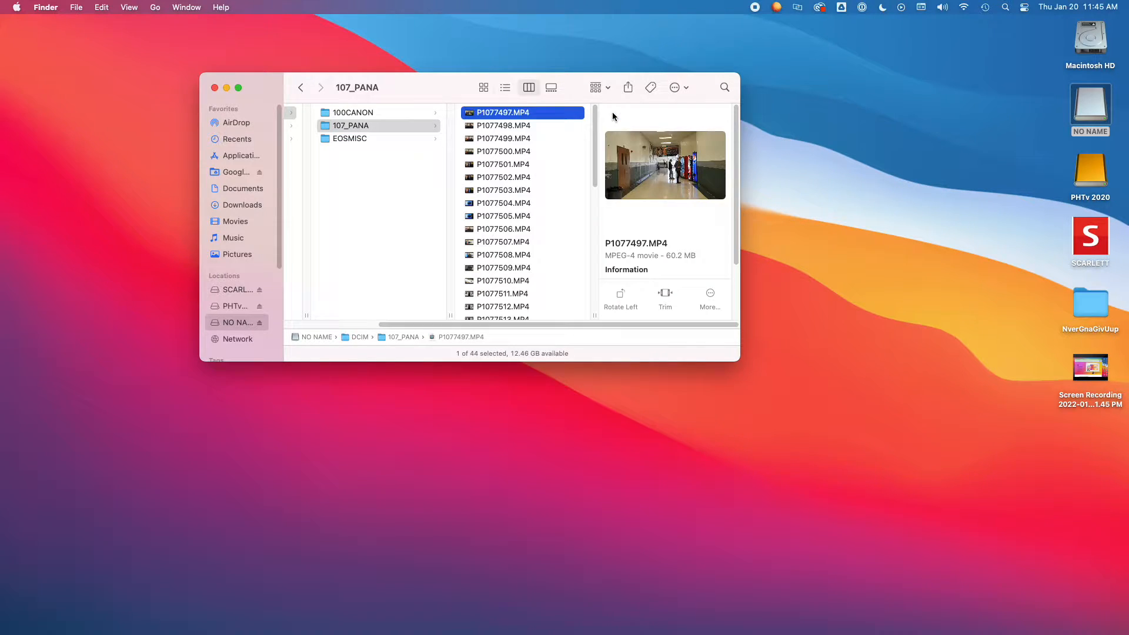
{"action": "left_click", "coordinate": [502, 125]}
{"action": "mouse_move", "coordinate": [624, 146]}
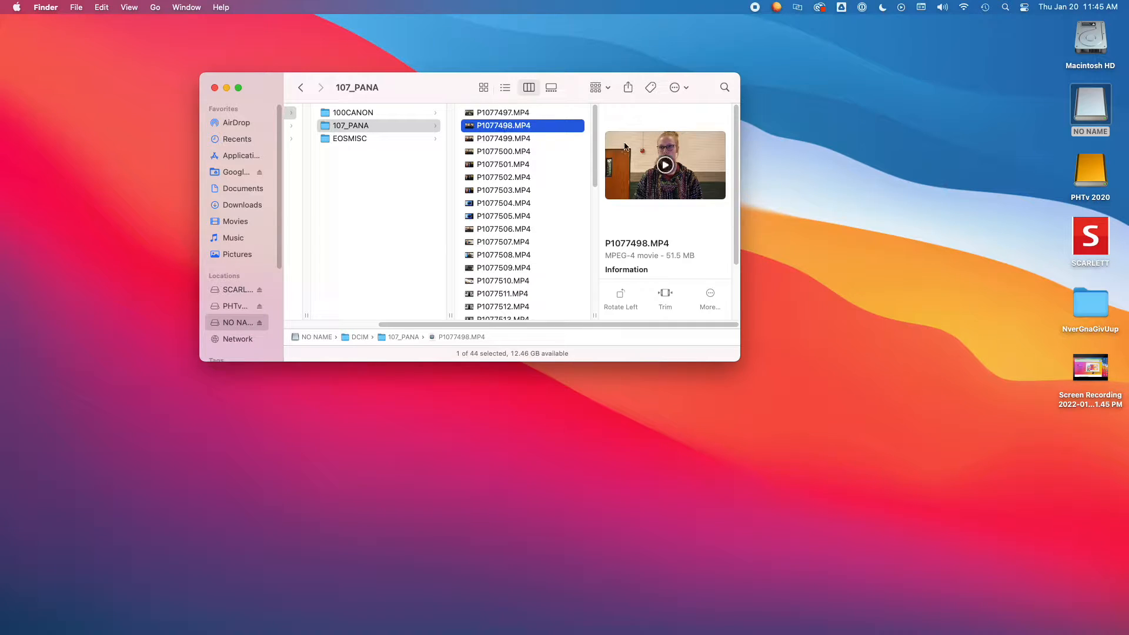
{"action": "left_click", "coordinate": [492, 140]}
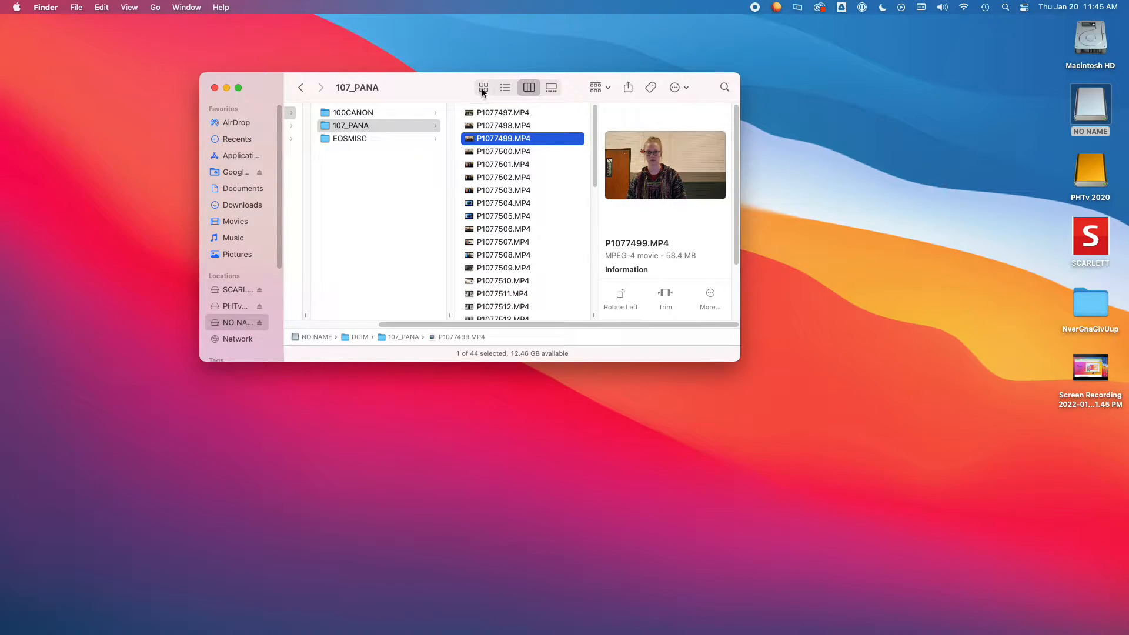
Step: View the 107_PANA clips as icons and as a list, and return to column view
{"action": "left_click", "coordinate": [483, 89]}
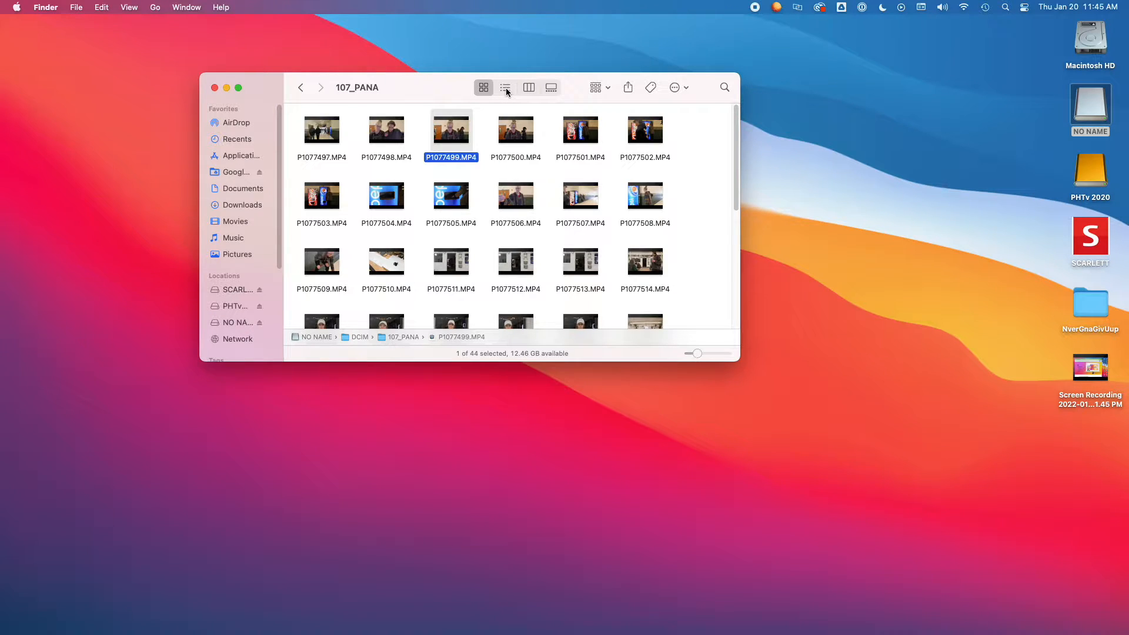
{"action": "left_click", "coordinate": [504, 89]}
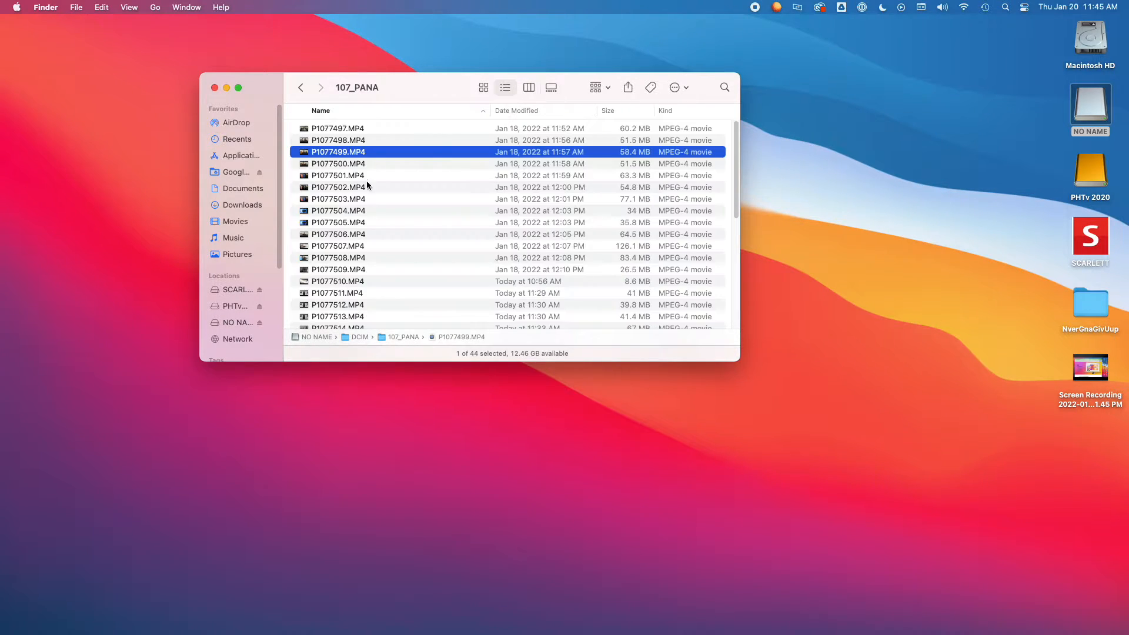
{"action": "left_click", "coordinate": [528, 88]}
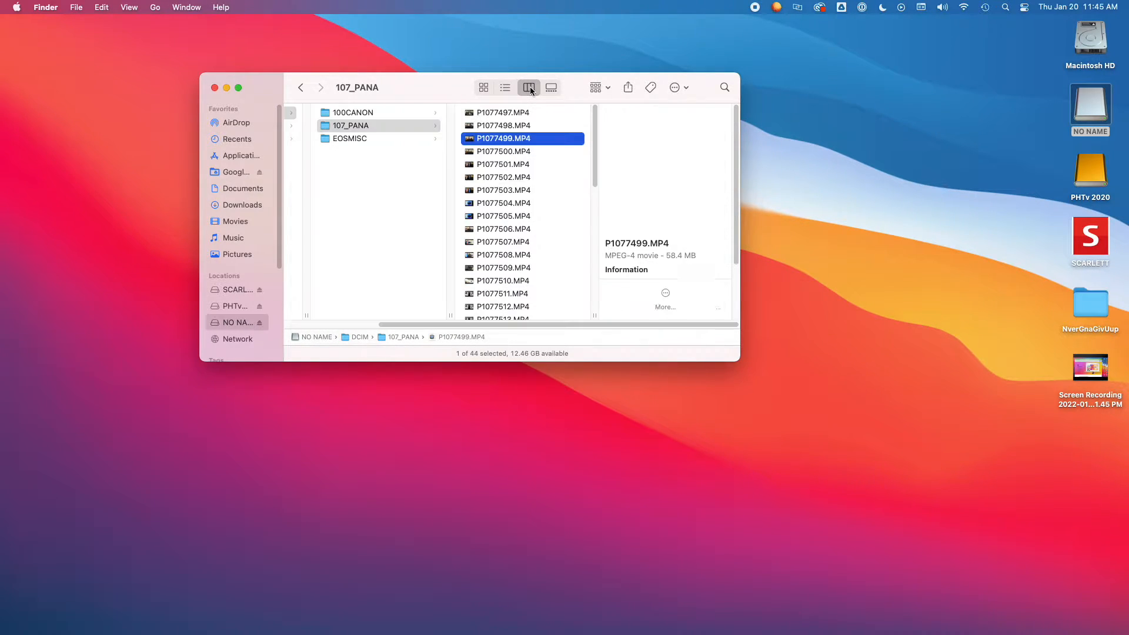
Step: Use Quick Look to view the clips P1077500.MP4 and P1077503.MP4, closing each preview
{"action": "left_click", "coordinate": [489, 154]}
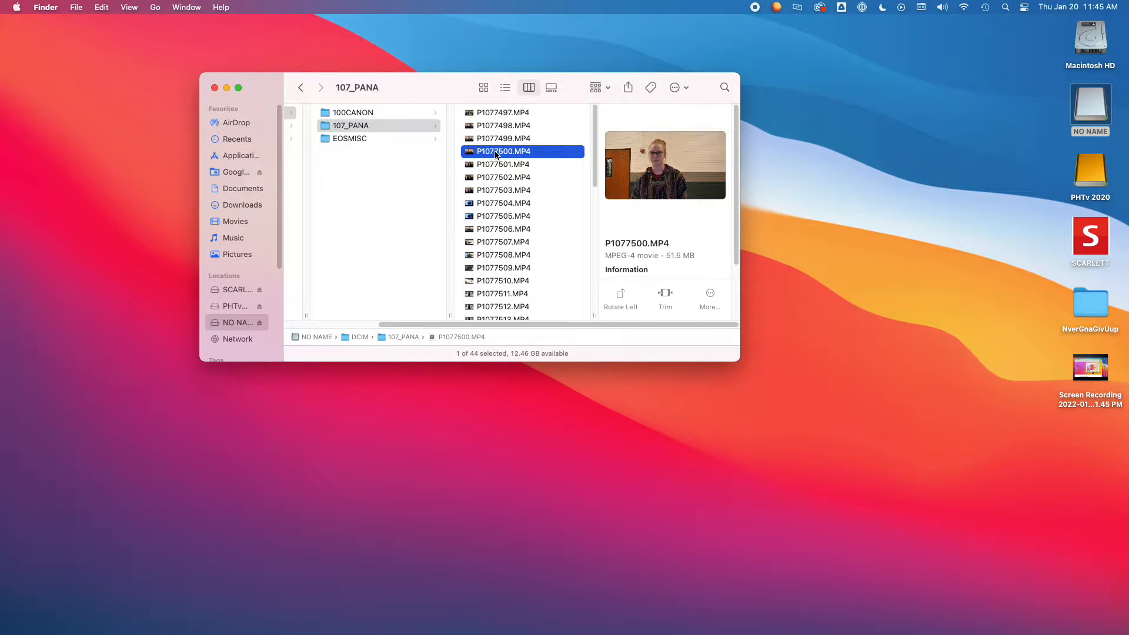
{"action": "key", "text": "space"}
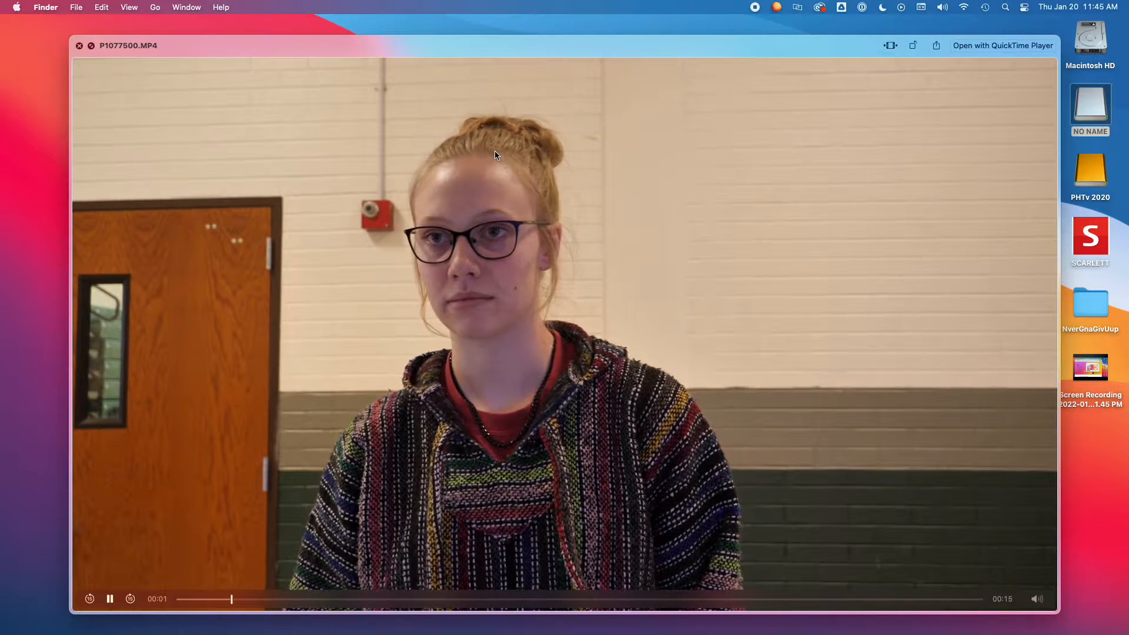
{"action": "key", "text": "space"}
{"action": "left_click", "coordinate": [497, 140]}
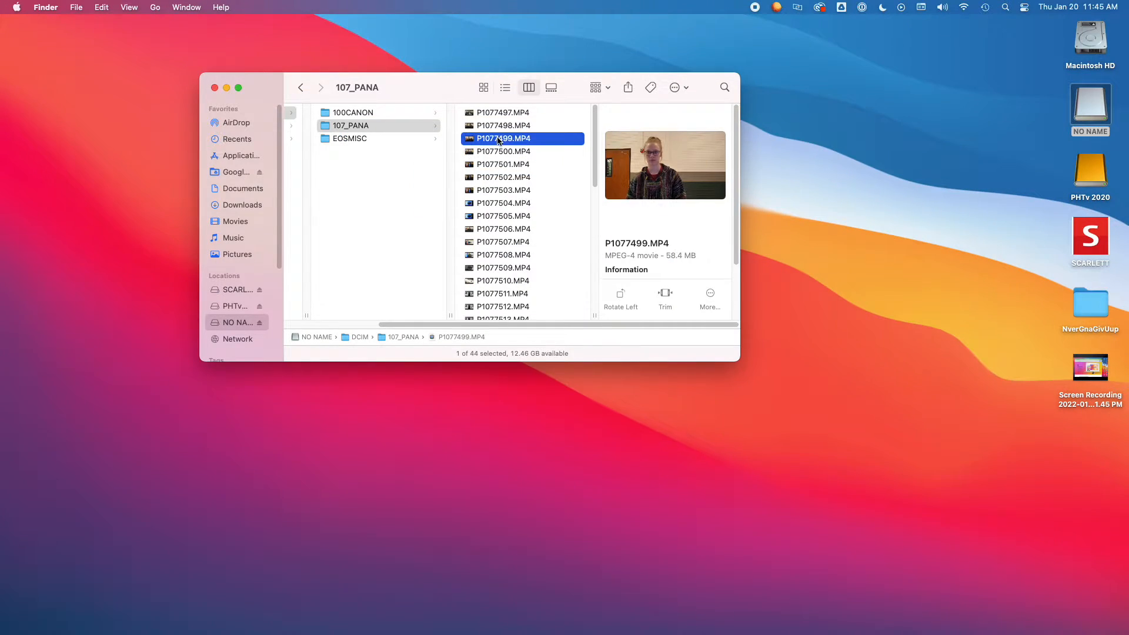
{"action": "left_click", "coordinate": [501, 190]}
{"action": "key", "text": "space"}
{"action": "key", "text": "space"}
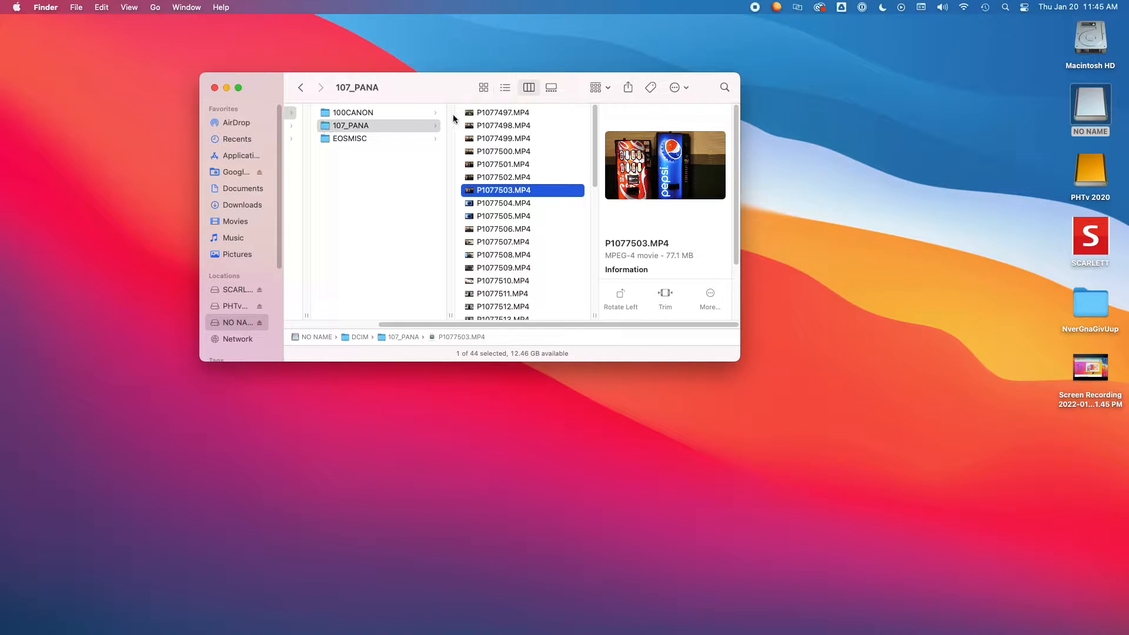
Step: Move the 107_PANA window aside and create a new desktop folder named MyPepsi
{"action": "left_click_drag", "start_coordinate": [456, 94], "coordinate": [401, 90]}
{"action": "left_click", "coordinate": [270, 122]}
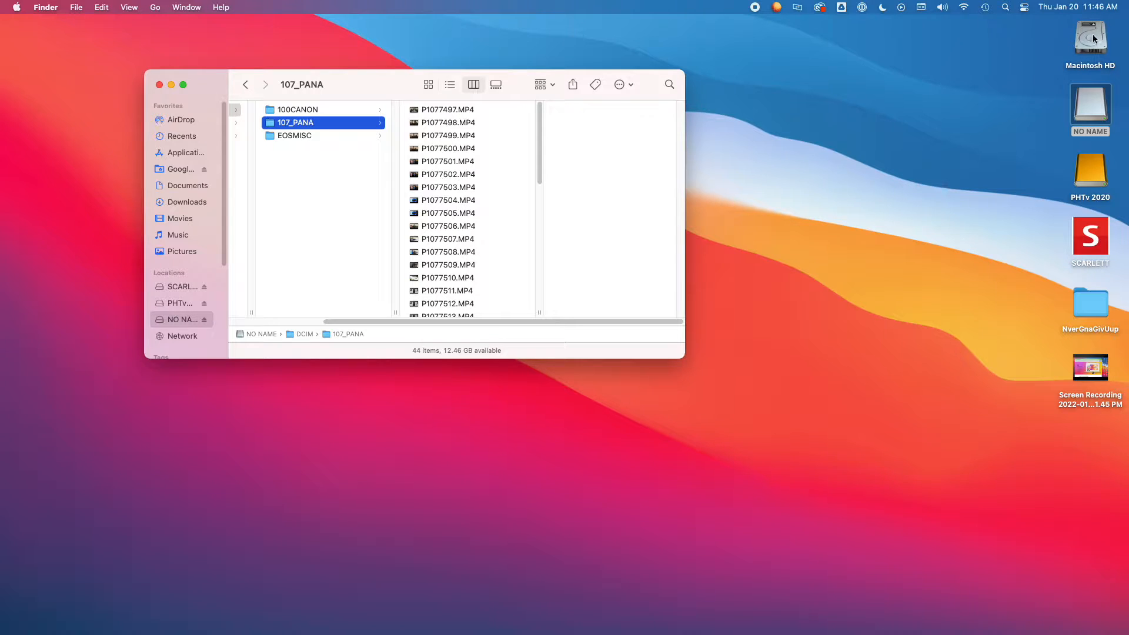
{"action": "right_click", "coordinate": [945, 47]}
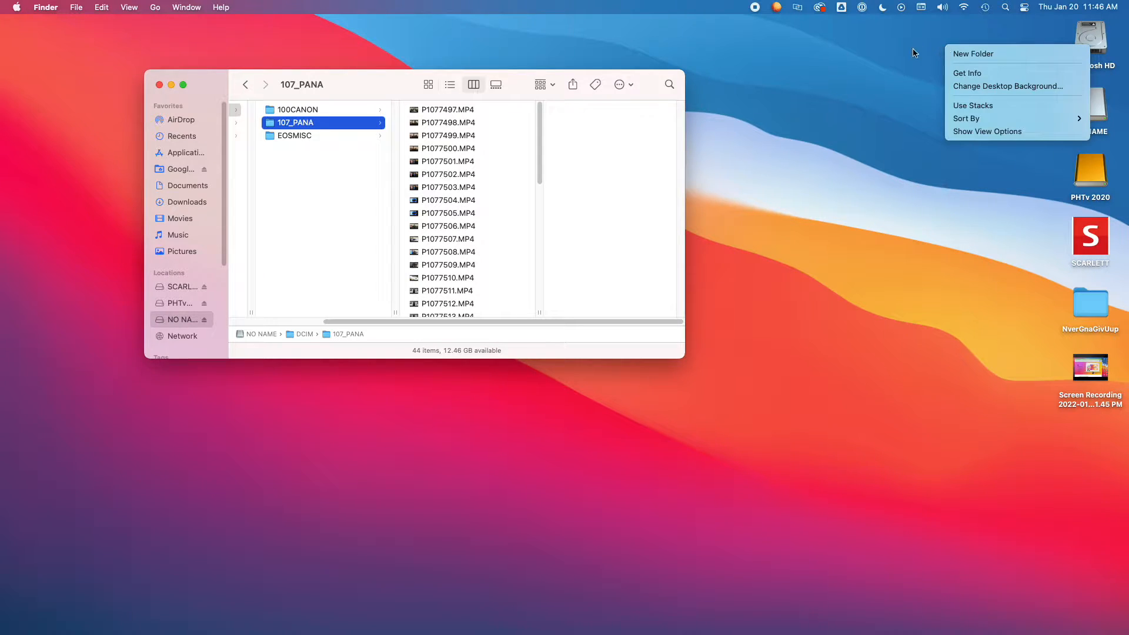
{"action": "left_click", "coordinate": [986, 55]}
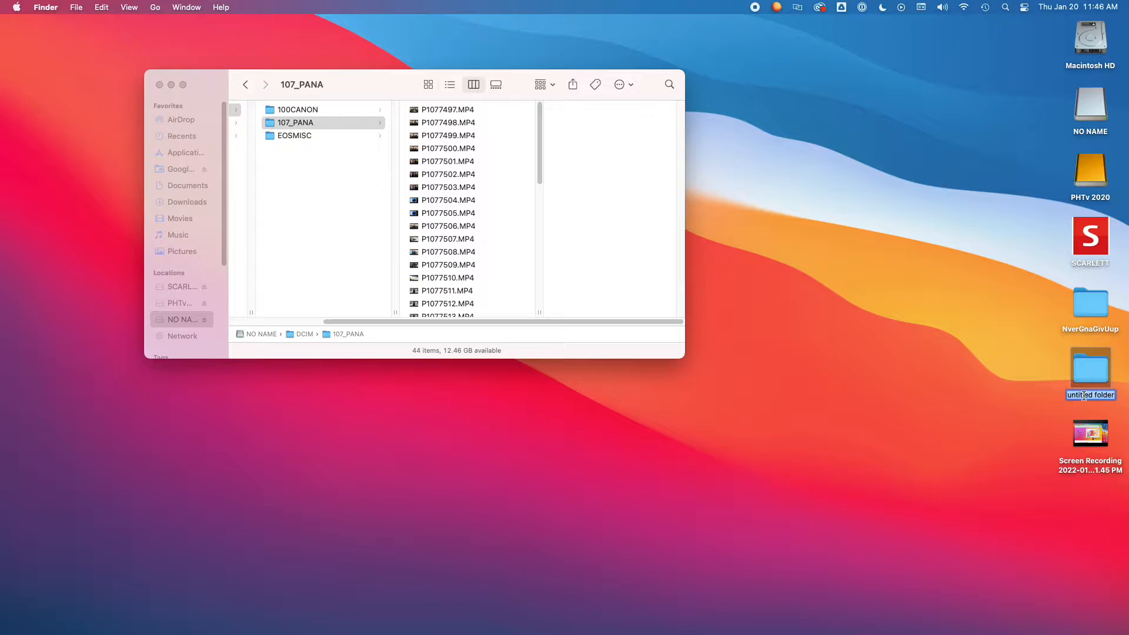
{"action": "type", "text": "MyPepsi"}
{"action": "key", "text": "Return"}
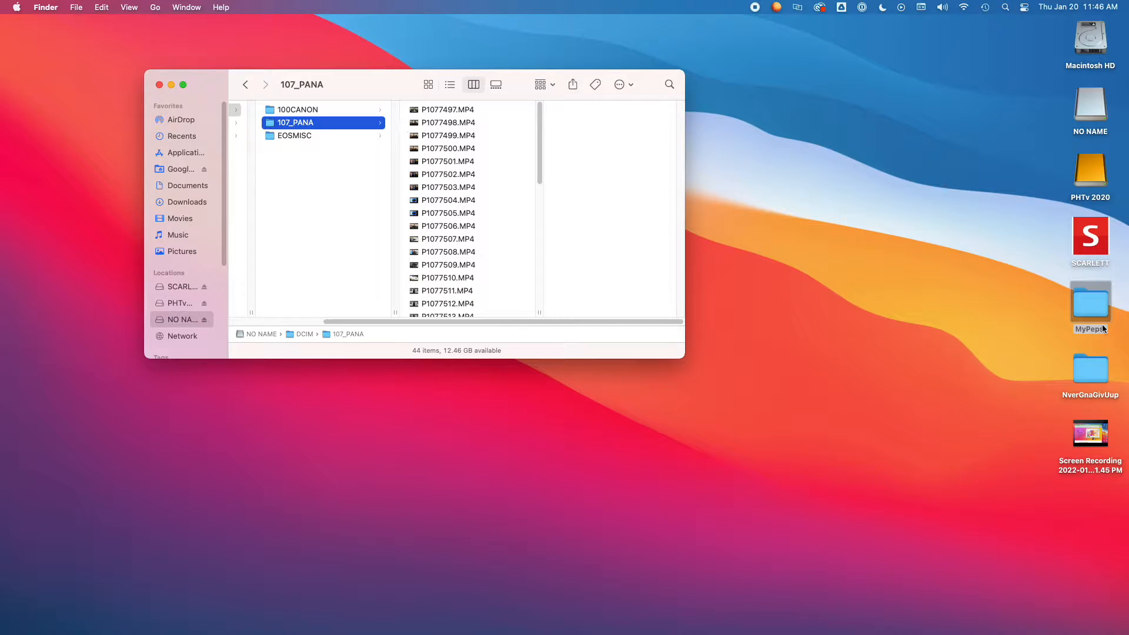
Step: Open the MyPepsi folder beside the 107_PANA window and show it in icon view
{"action": "double_click", "coordinate": [1091, 299]}
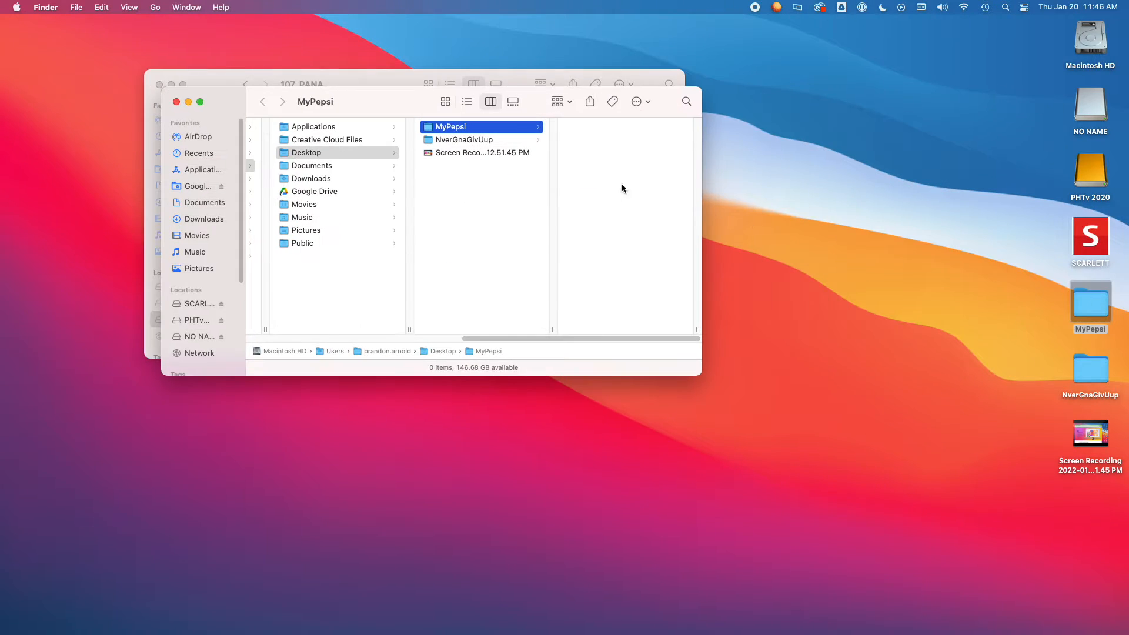
{"action": "left_click_drag", "start_coordinate": [428, 102], "coordinate": [833, 173]}
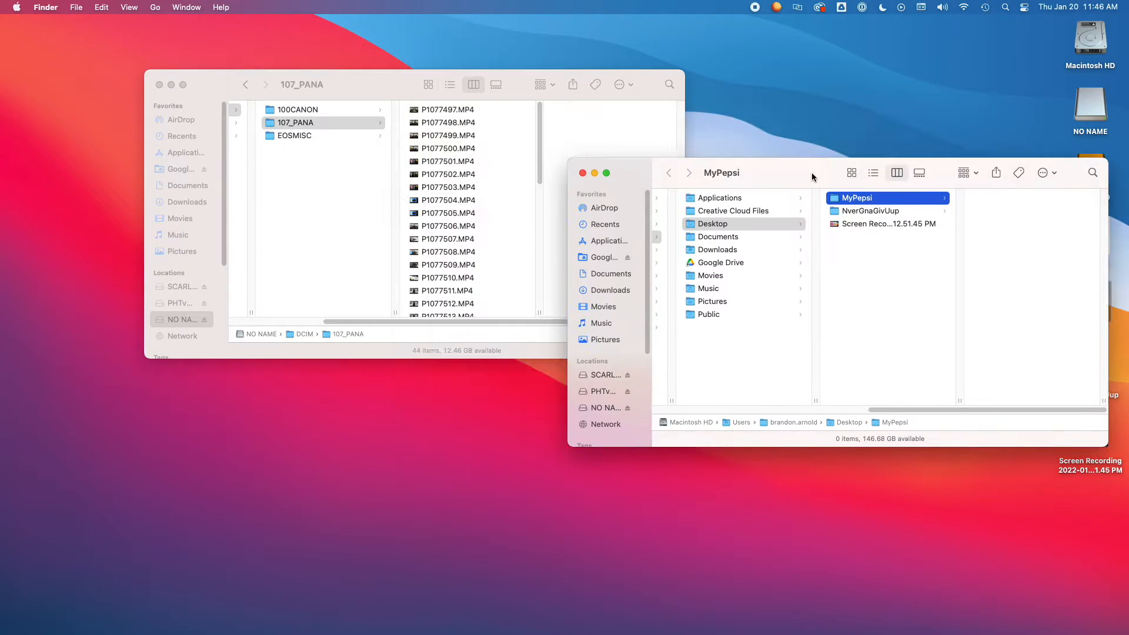
{"action": "left_click", "coordinate": [853, 172]}
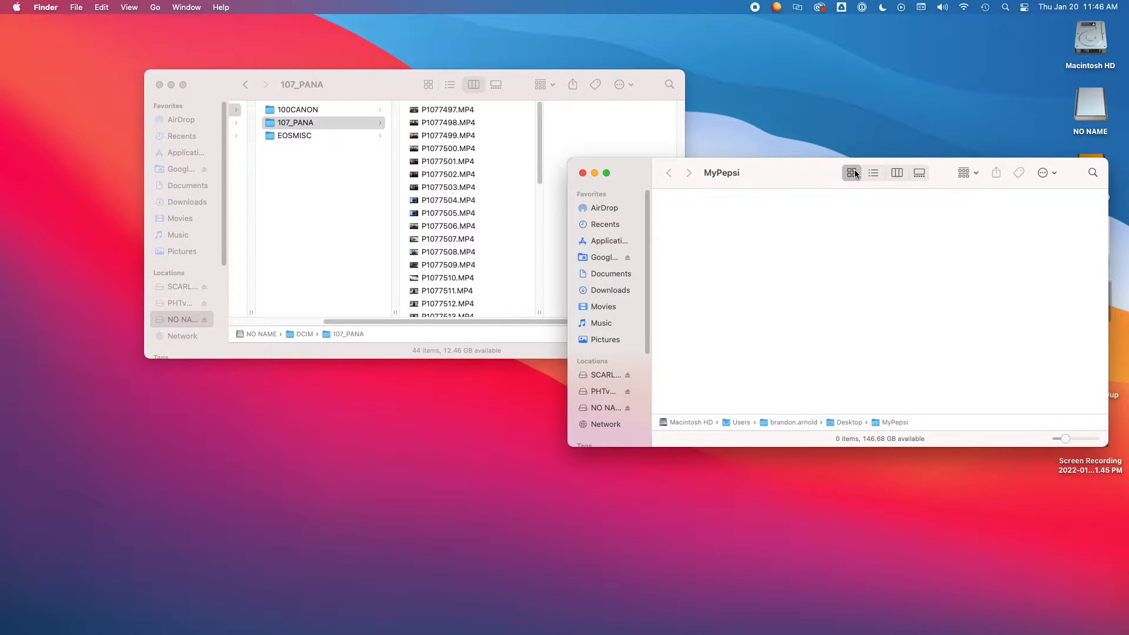
Step: Try selecting all clips in 107_PANA, and then only the range P1077497.MP4 to P1077504.MP4
{"action": "left_click", "coordinate": [435, 108]}
{"action": "left_click", "coordinate": [438, 110]}
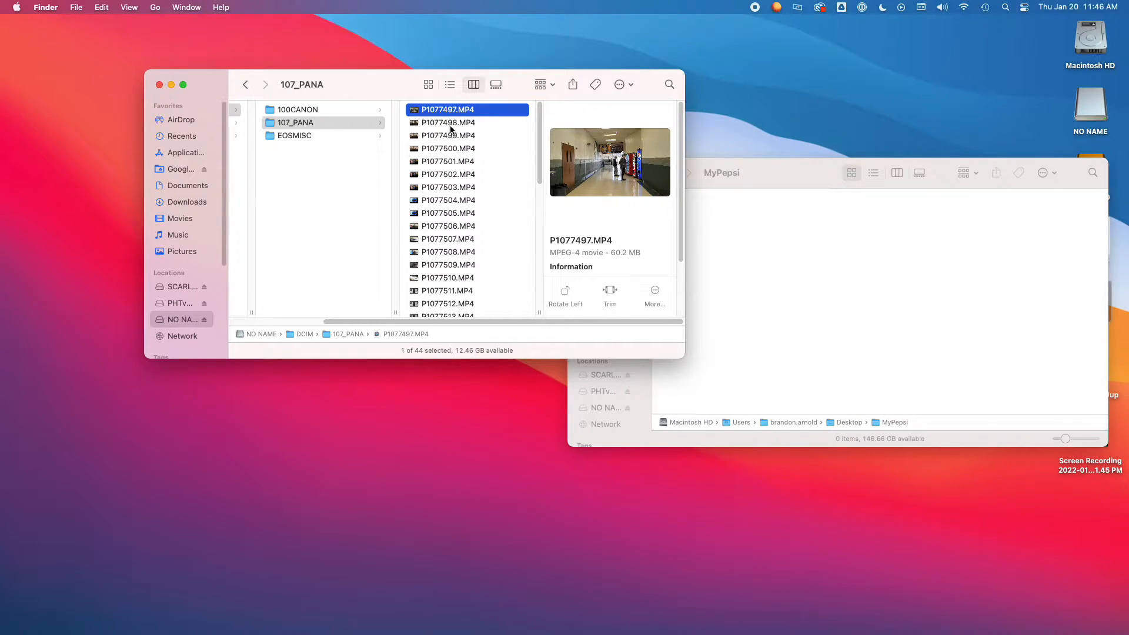
{"action": "key", "text": "super+a"}
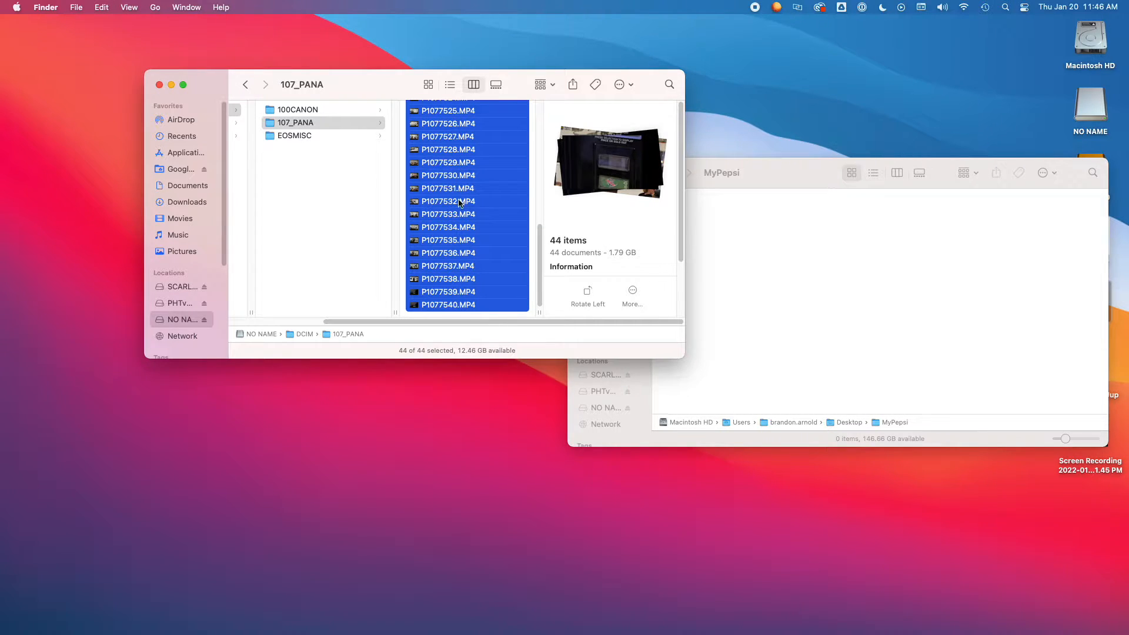
{"action": "left_click", "coordinate": [460, 165]}
{"action": "scroll", "coordinate": [459, 223], "scroll_direction": "up", "scroll_amount": 10}
{"action": "left_click", "coordinate": [447, 114]}
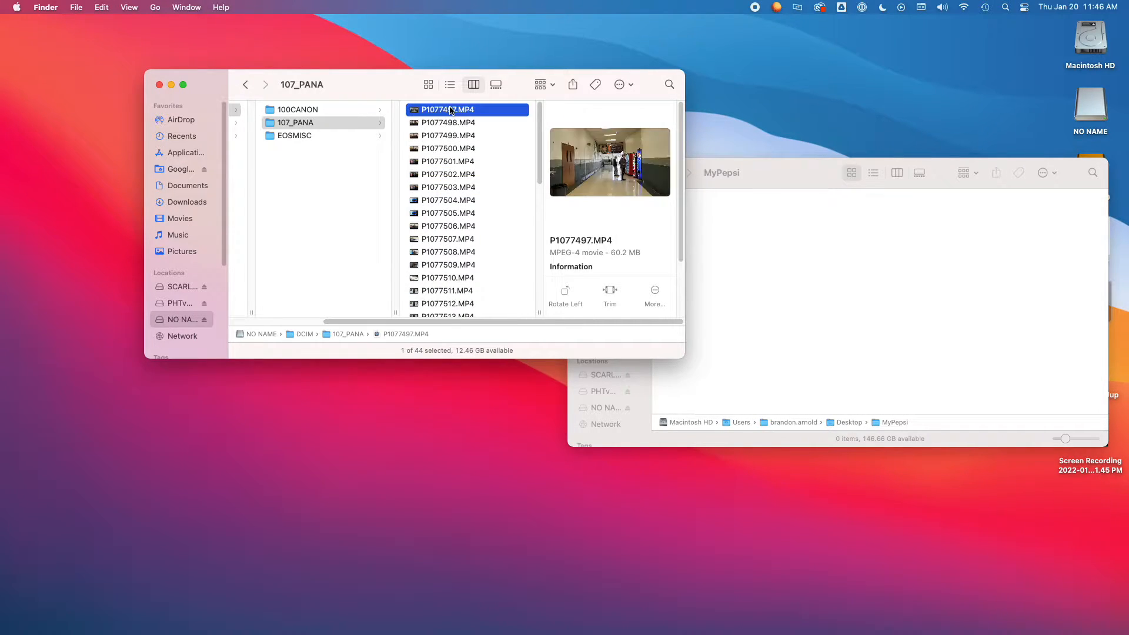
{"action": "left_click", "coordinate": [440, 200], "text": "shift"}
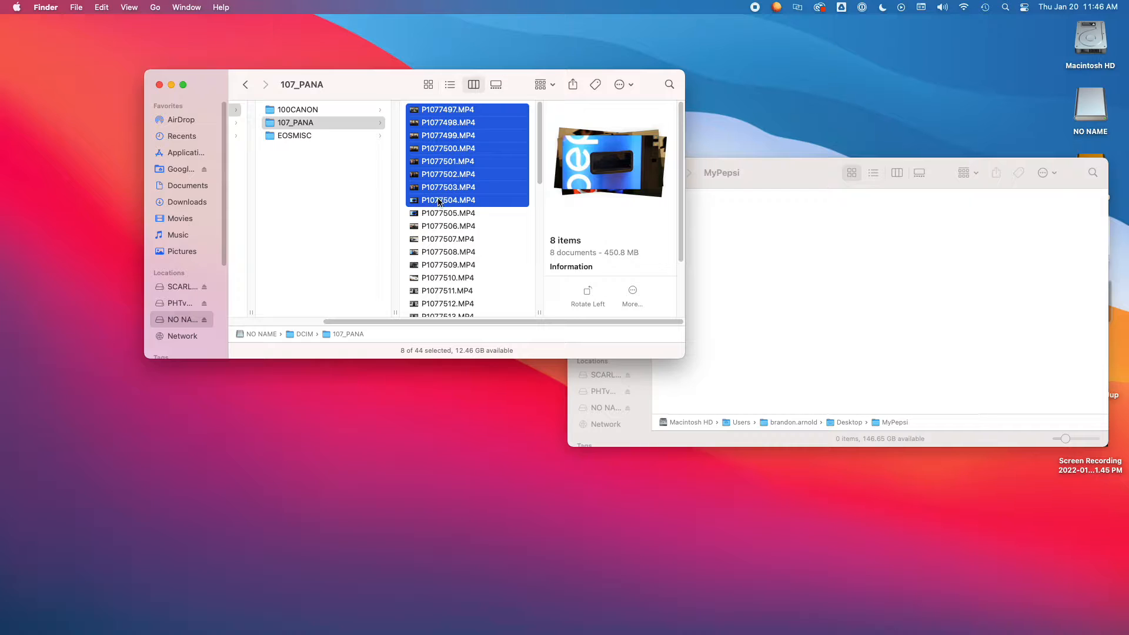
{"action": "key", "text": "Down"}
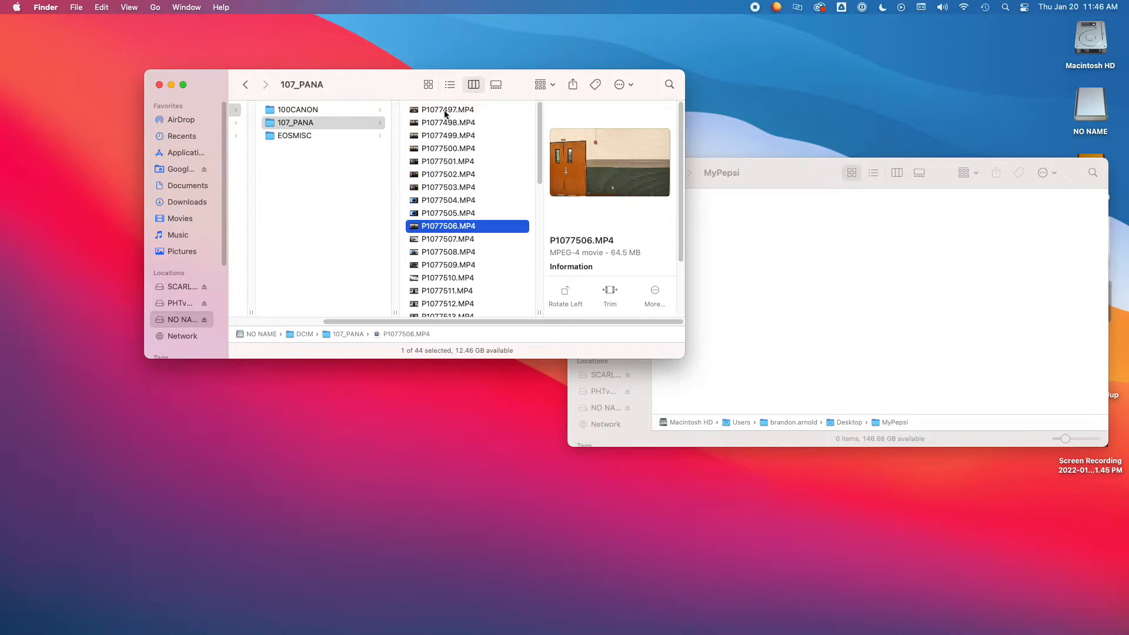
Step: Copy the clips P1077497.MP4 through P1077500.MP4 into the MyPepsi folder and close the 107_PANA window
{"action": "left_click", "coordinate": [443, 111]}
{"action": "left_click", "coordinate": [442, 148], "text": "shift"}
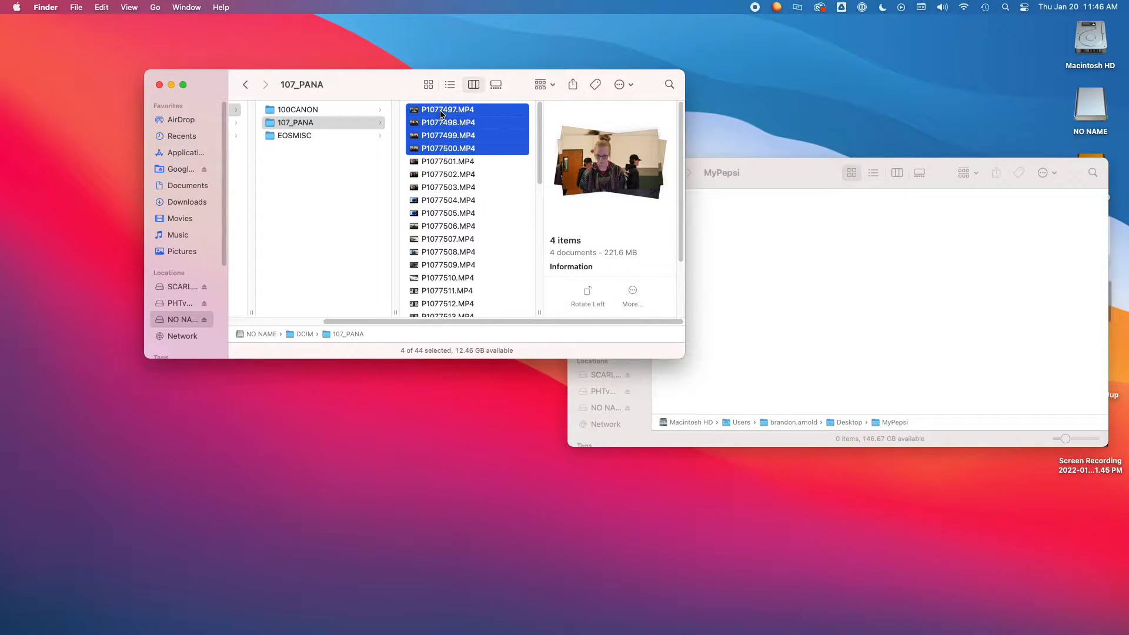
{"action": "left_click_drag", "start_coordinate": [442, 113], "coordinate": [804, 247]}
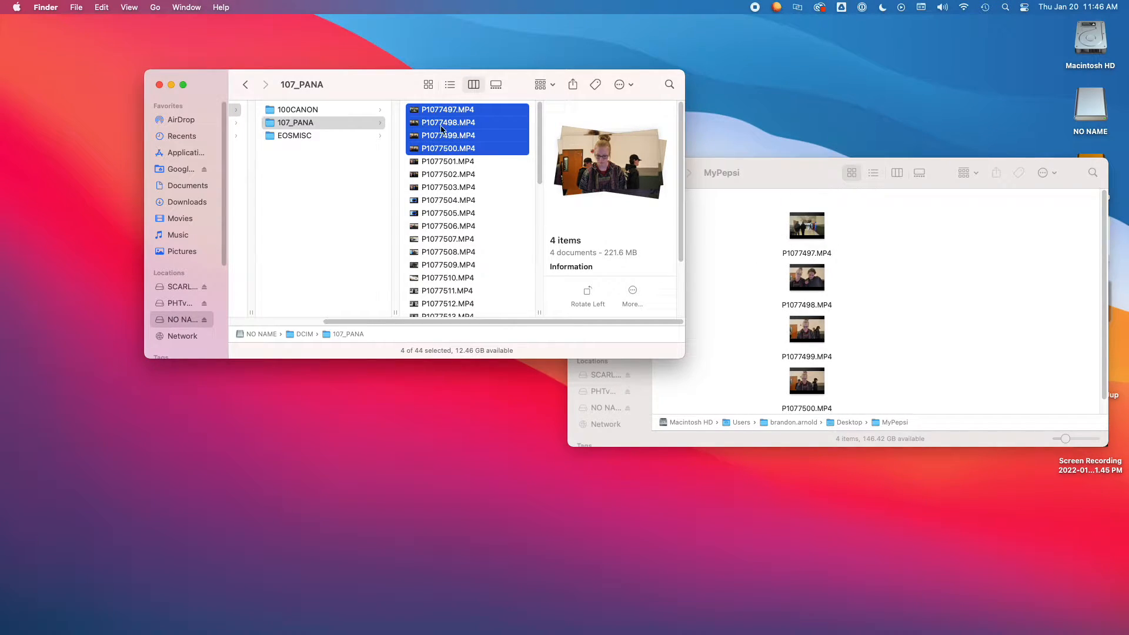
{"action": "left_click", "coordinate": [159, 85]}
{"action": "left_click_drag", "start_coordinate": [804, 168], "coordinate": [706, 67]}
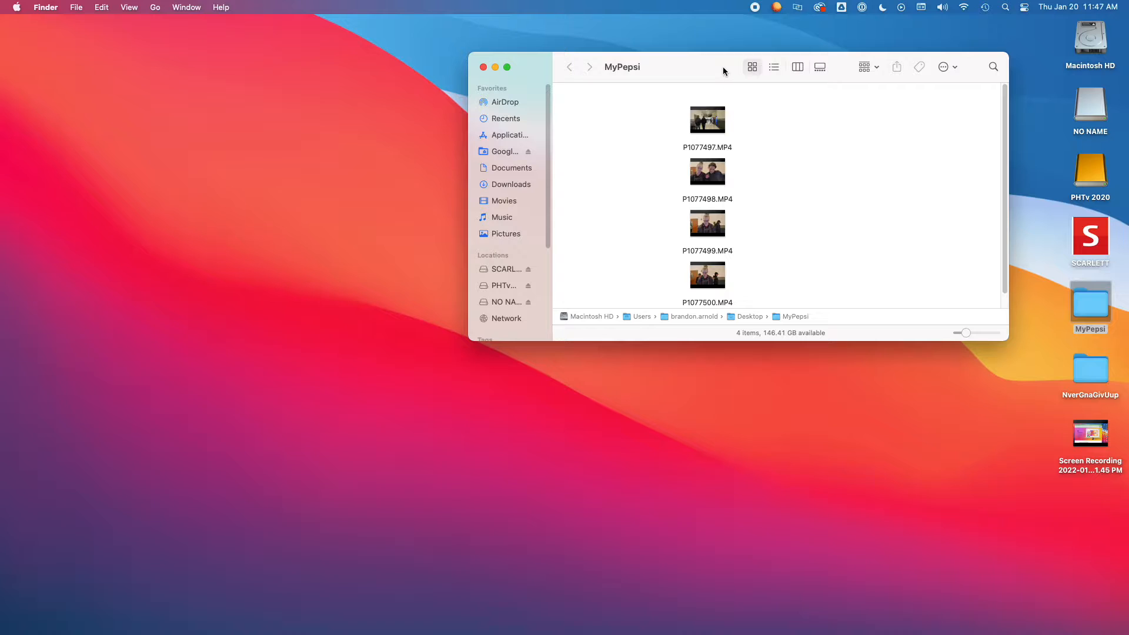
Step: Switch to Chrome and download MyPepsi.zip from the Google Drive link in the Edit Class Movie assignment, accepting the missing virus scan
{"action": "mouse_move", "coordinate": [560, 633]}
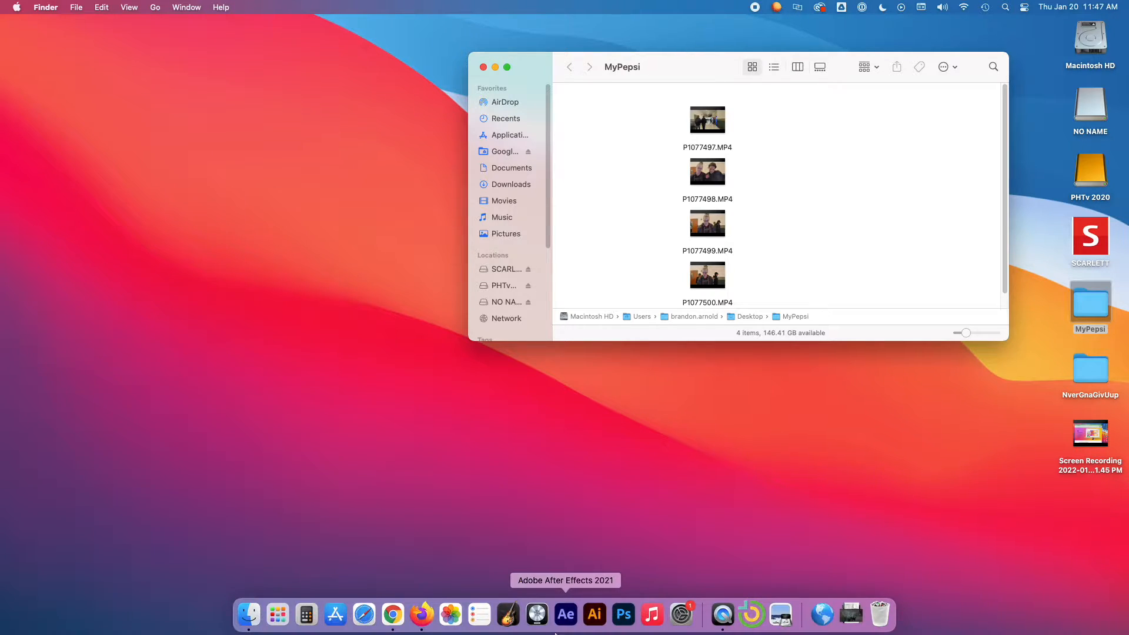
{"action": "left_click", "coordinate": [392, 614]}
{"action": "left_click_drag", "start_coordinate": [428, 29], "coordinate": [438, 29]}
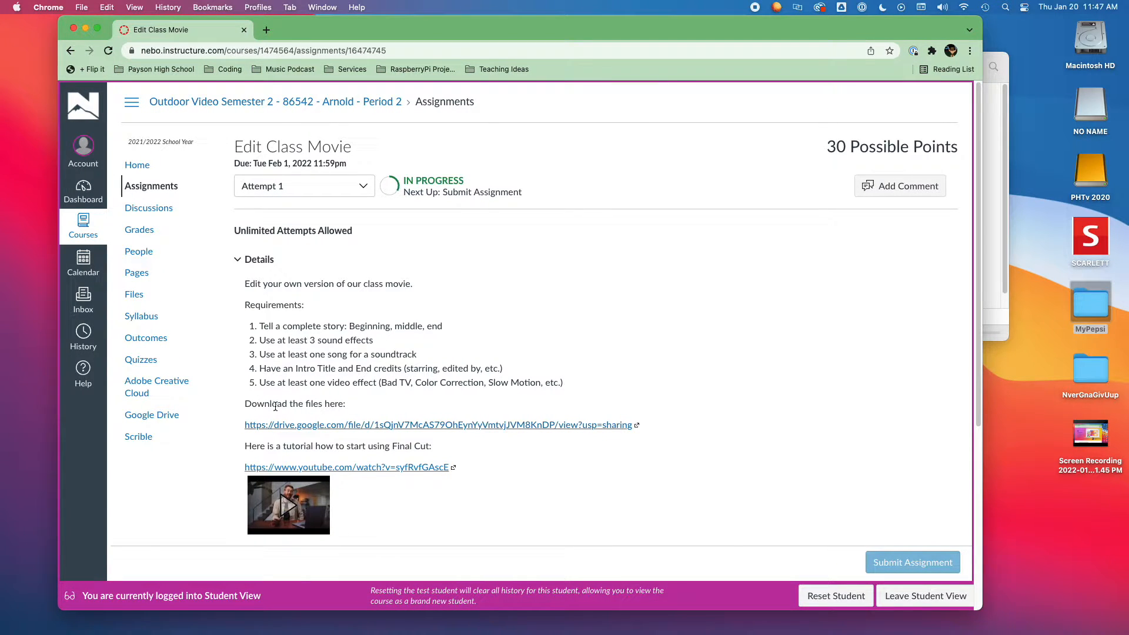
{"action": "left_click", "coordinate": [333, 425]}
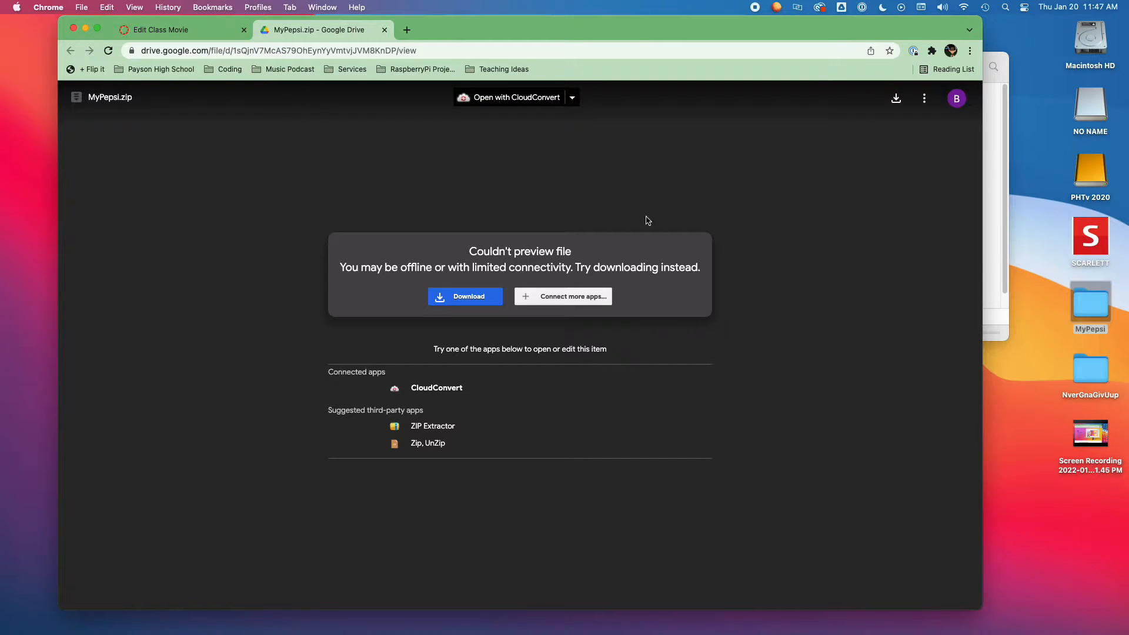
{"action": "left_click", "coordinate": [463, 298]}
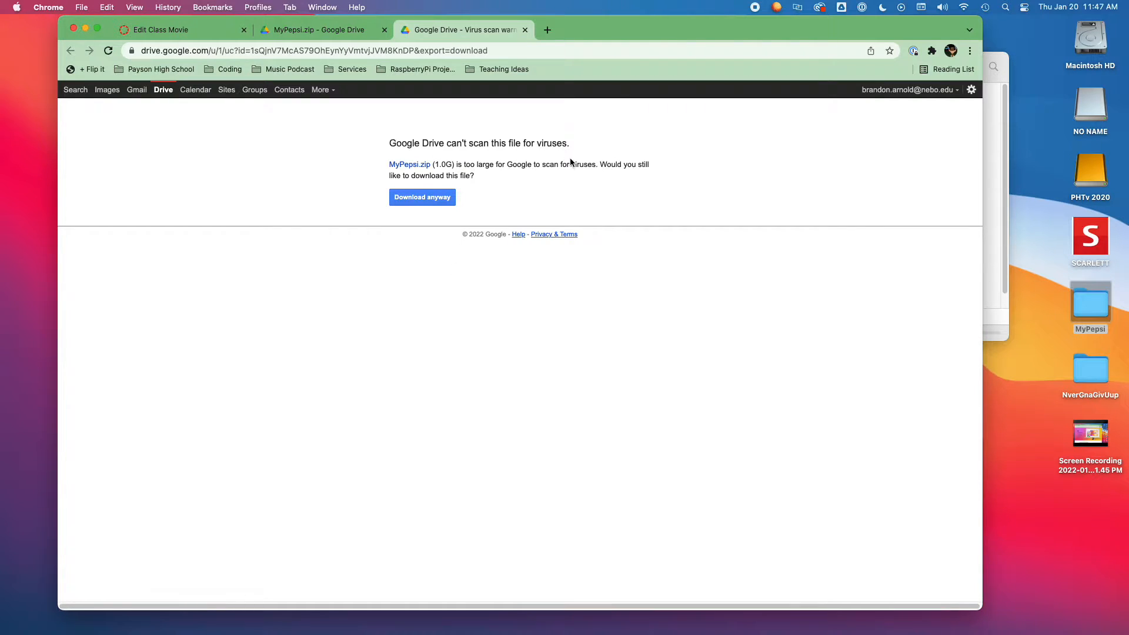
{"action": "left_click", "coordinate": [429, 200]}
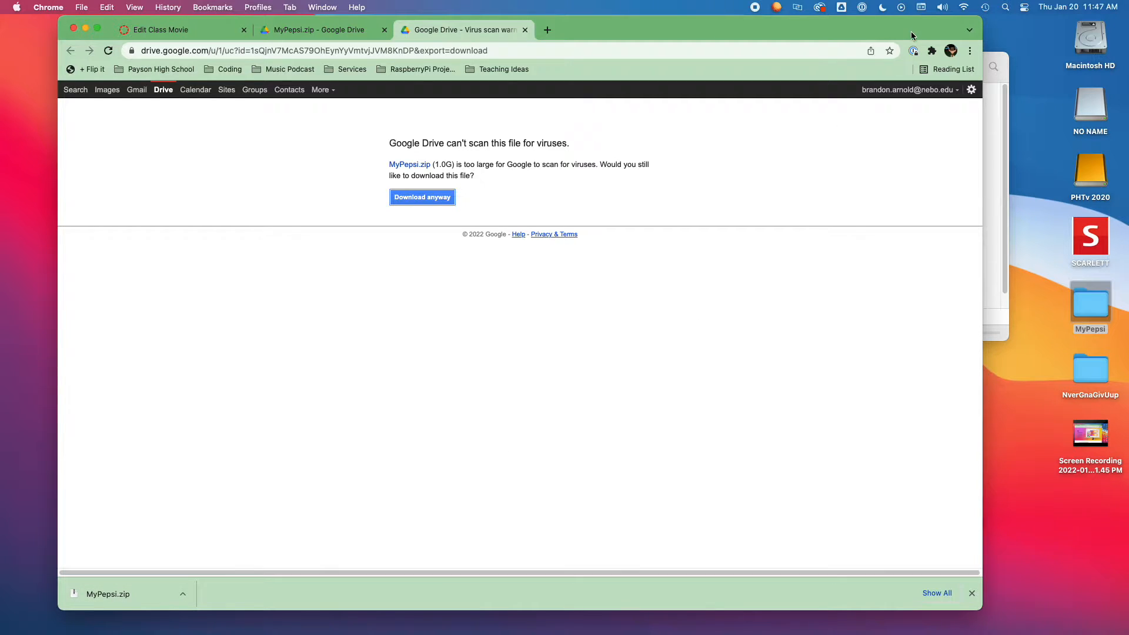
{"action": "left_click_drag", "start_coordinate": [911, 31], "coordinate": [894, 35]}
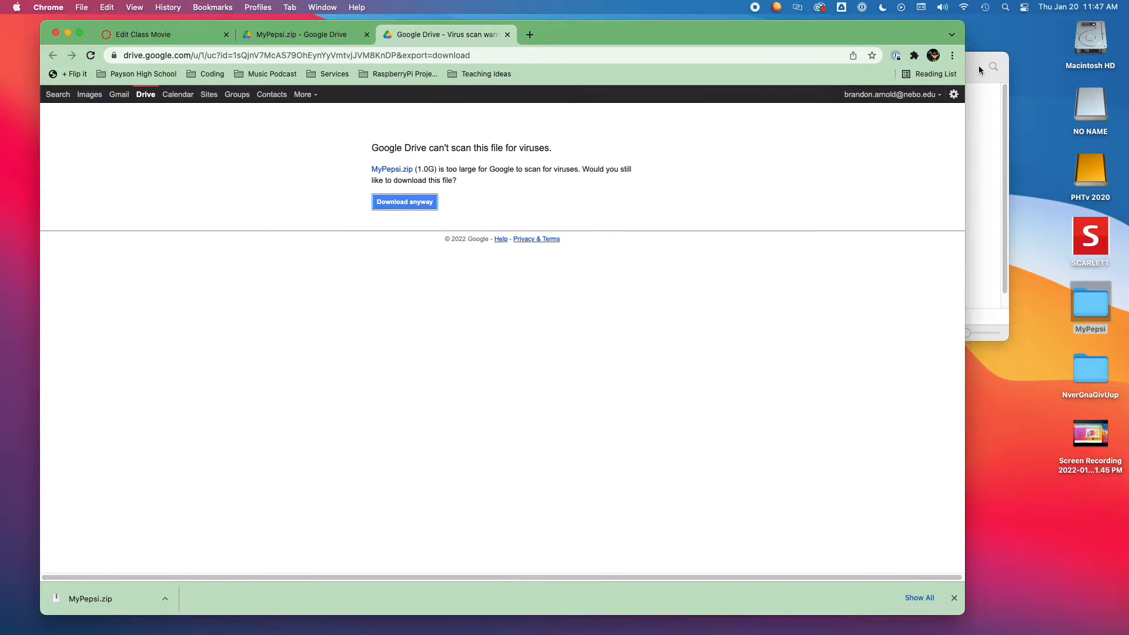
{"action": "left_click", "coordinate": [1088, 33]}
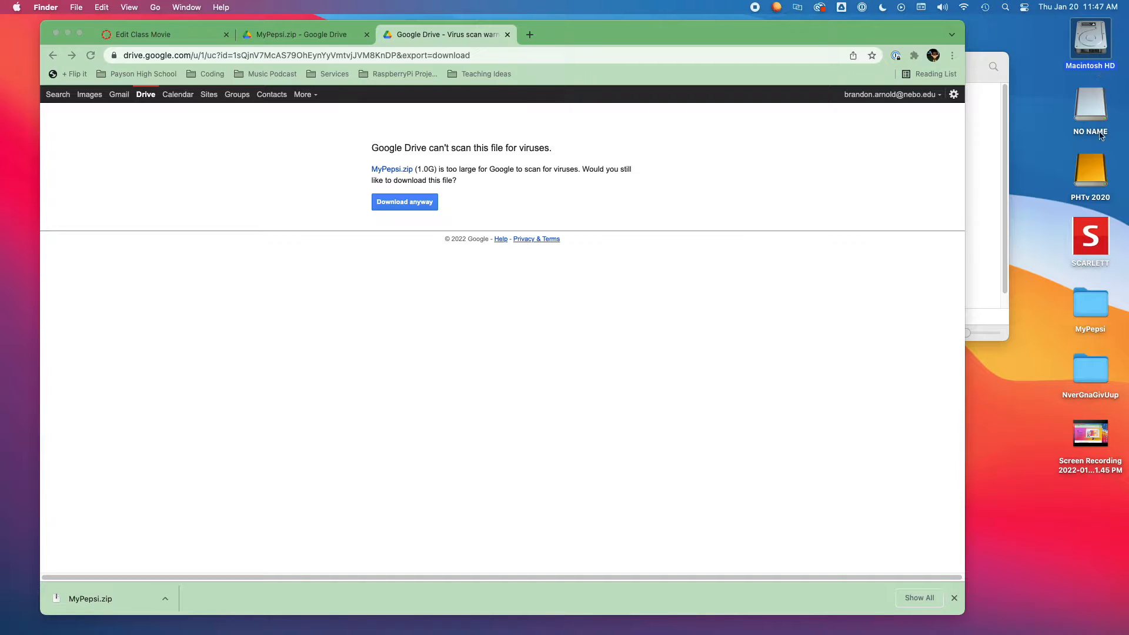
{"action": "left_click", "coordinate": [1092, 169]}
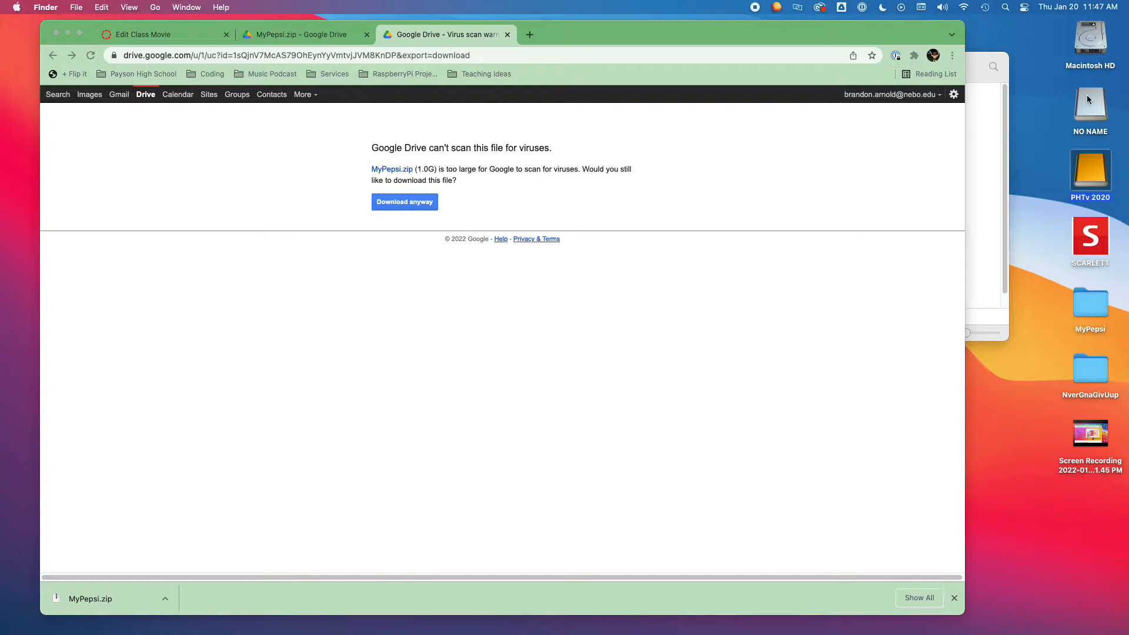
{"action": "left_click", "coordinate": [1086, 99]}
{"action": "double_click", "coordinate": [1088, 37]}
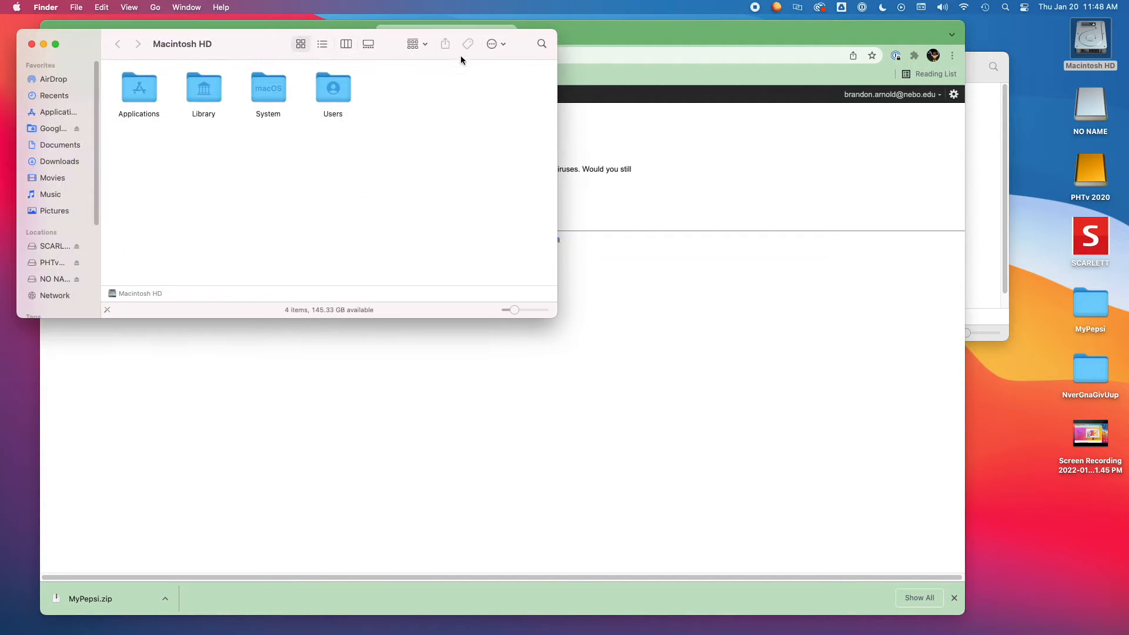
{"action": "left_click", "coordinate": [32, 44]}
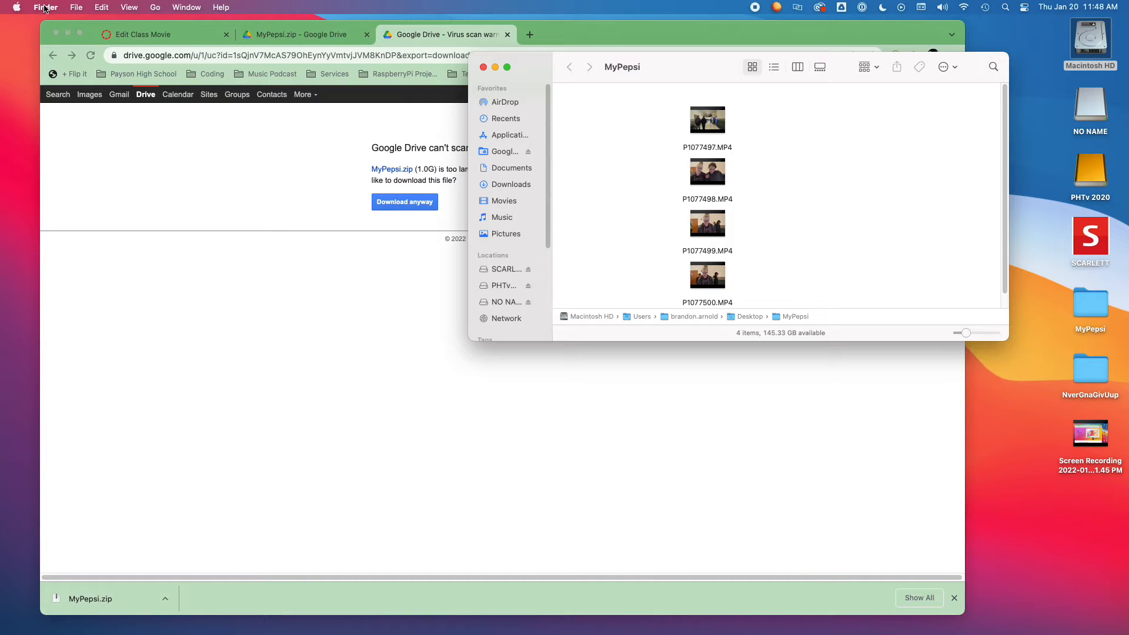
Step: Show the Downloads folder in a new Finder window and extract MyPepsi.zip there
{"action": "left_click", "coordinate": [44, 7]}
{"action": "mouse_move", "coordinate": [76, 7]}
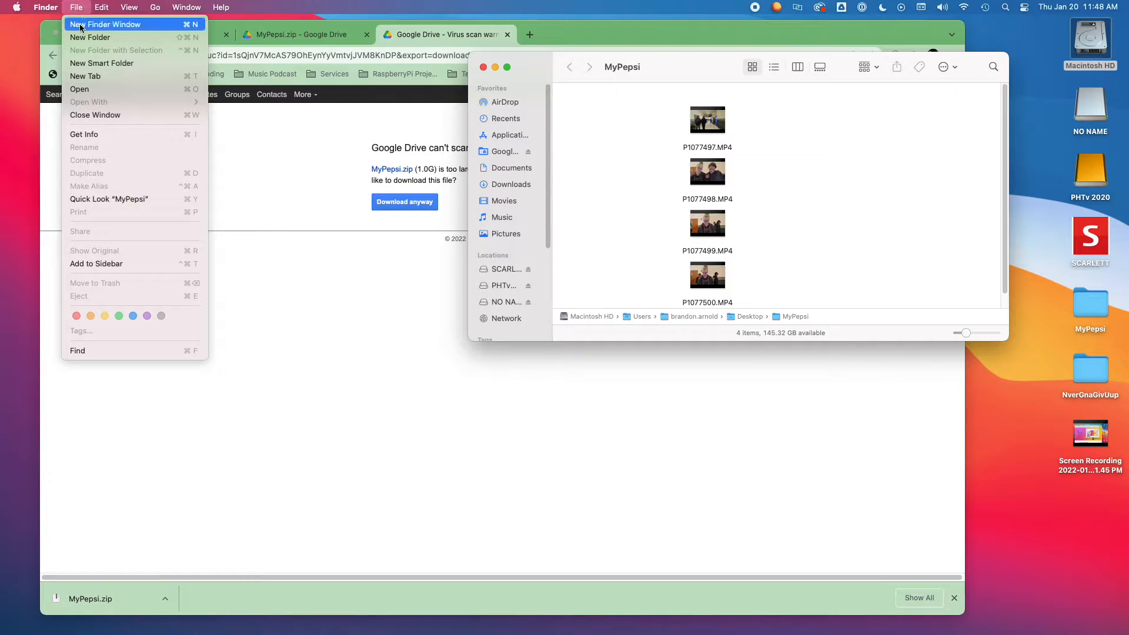
{"action": "left_click", "coordinate": [88, 24]}
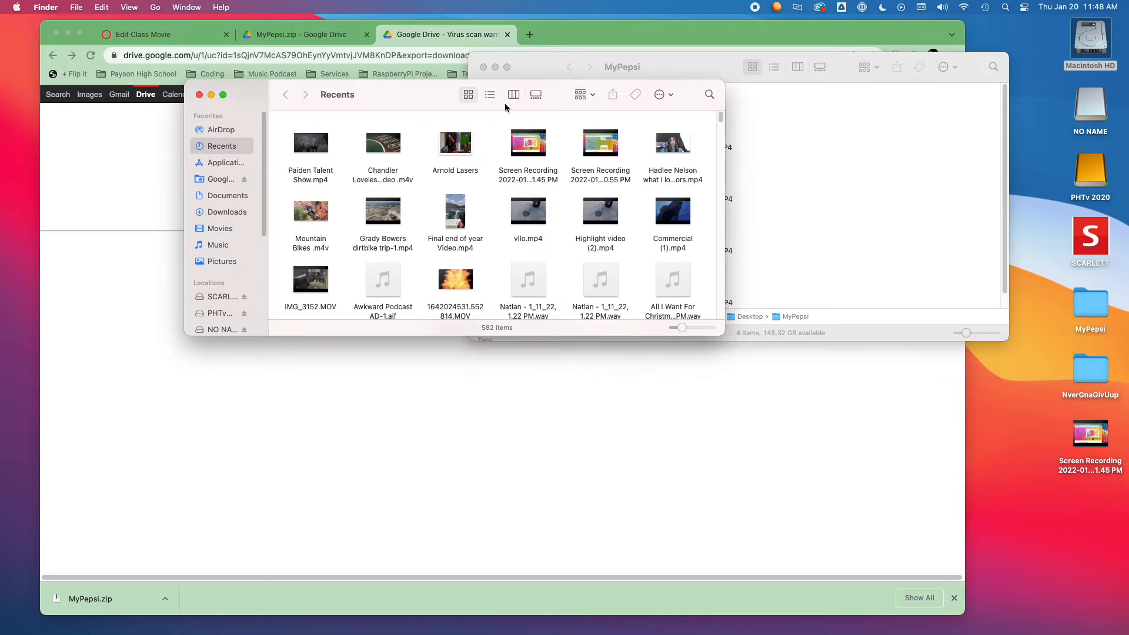
{"action": "left_click_drag", "start_coordinate": [429, 93], "coordinate": [595, 111]}
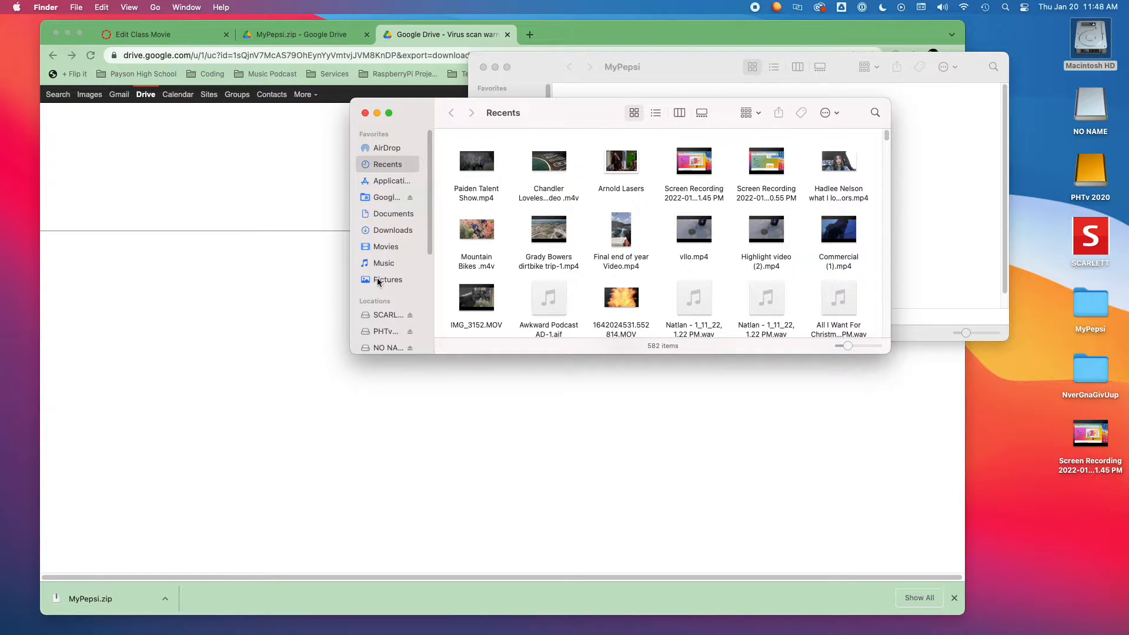
{"action": "left_click", "coordinate": [393, 231]}
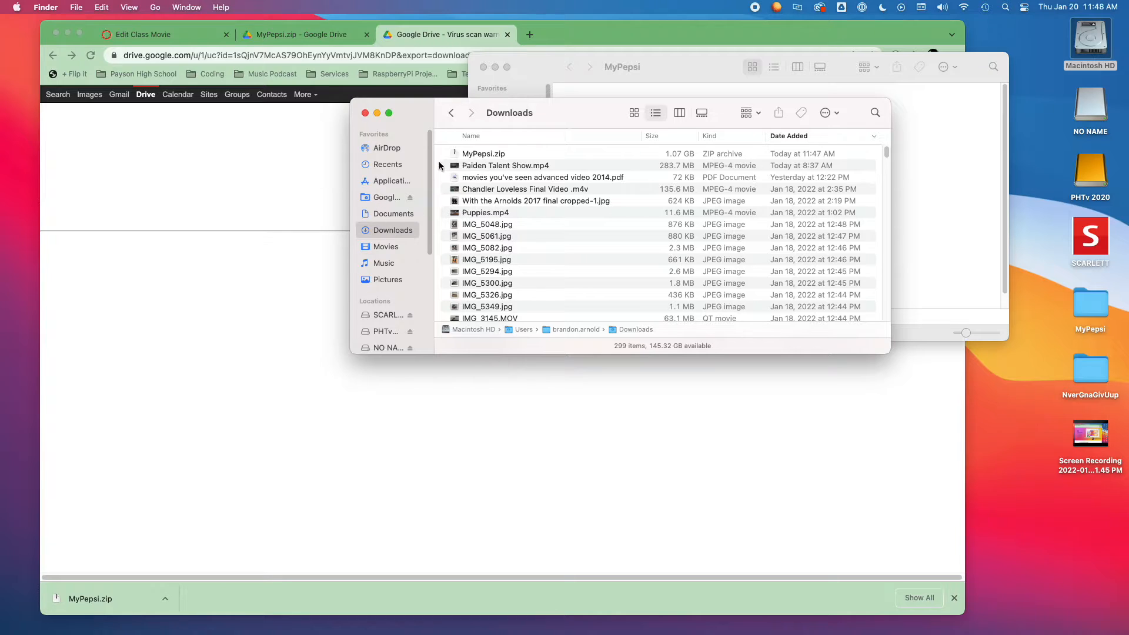
{"action": "left_click", "coordinate": [482, 154]}
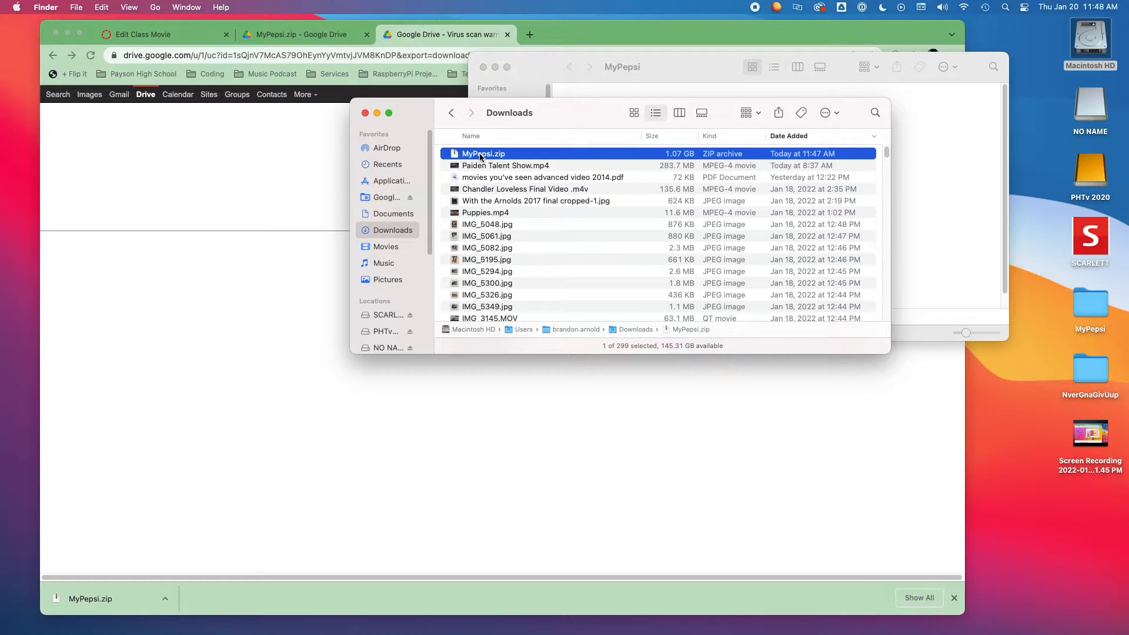
{"action": "double_click", "coordinate": [480, 155]}
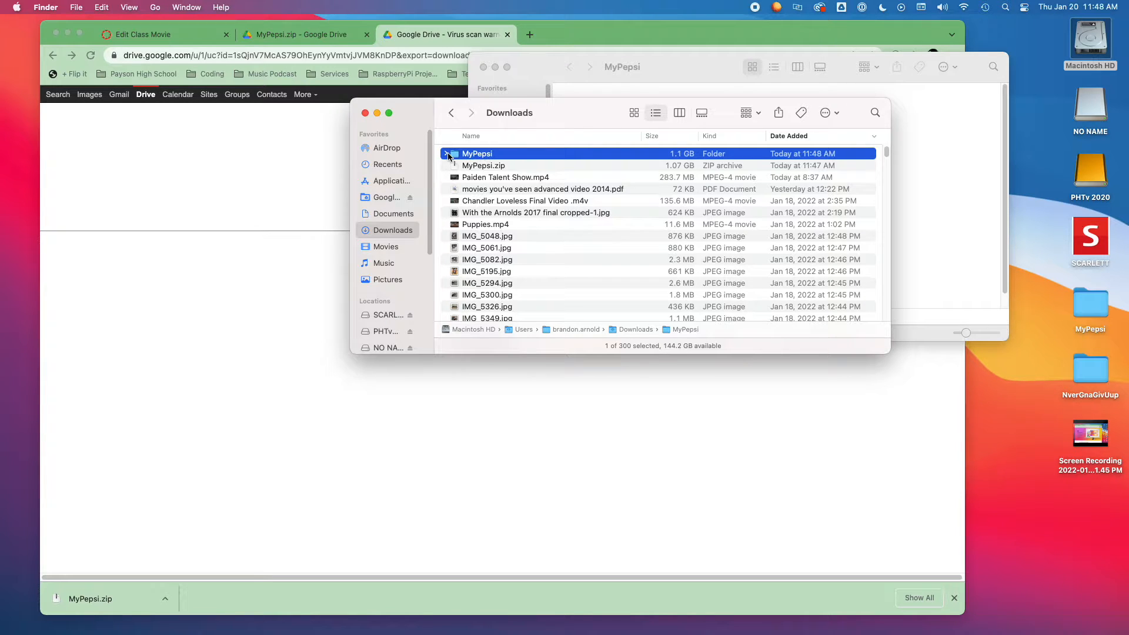
Step: Close the desktop MyPepsi folder's window and move the extracted MyPepsi folder from Downloads to the desktop, replacing the existing folder
{"action": "left_click_drag", "start_coordinate": [584, 113], "coordinate": [791, 220]}
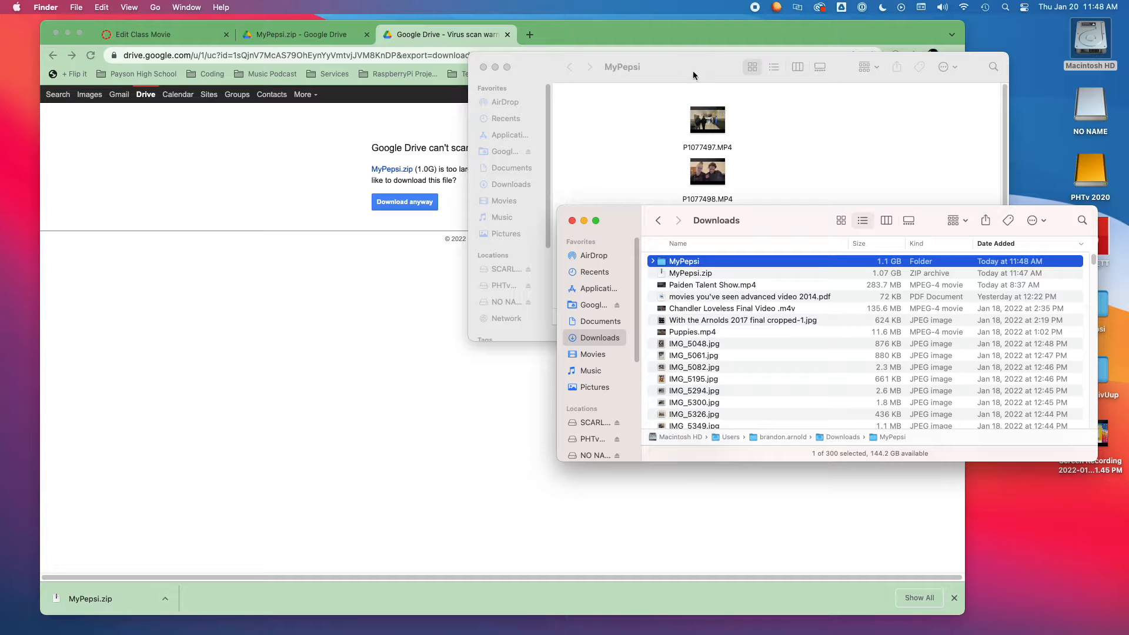
{"action": "left_click_drag", "start_coordinate": [696, 79], "coordinate": [593, 69]}
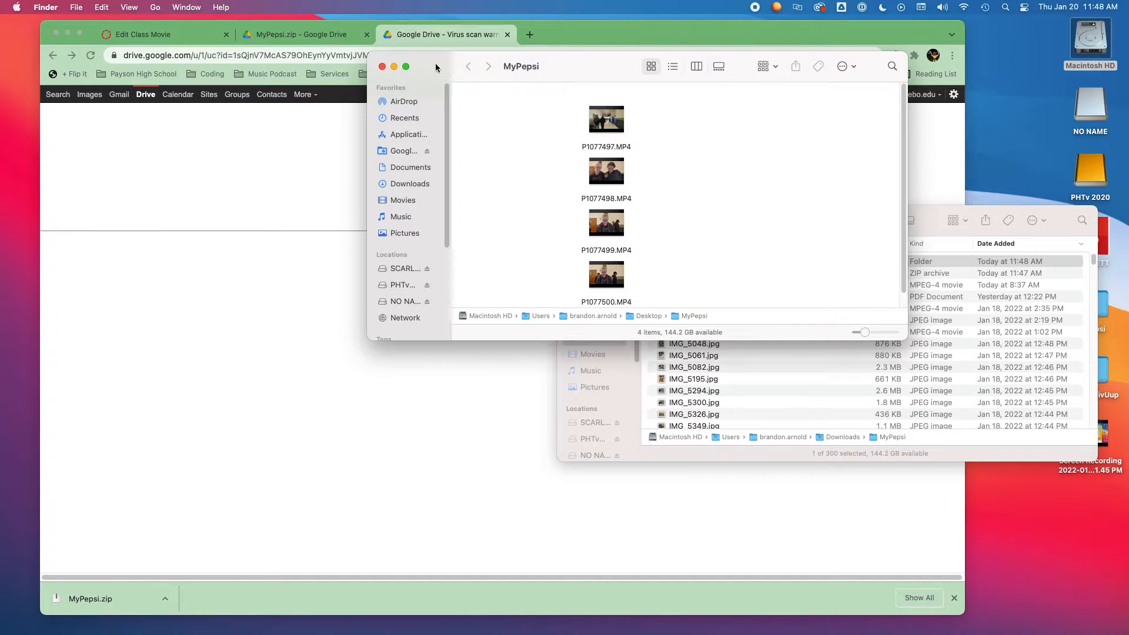
{"action": "left_click", "coordinate": [382, 68]}
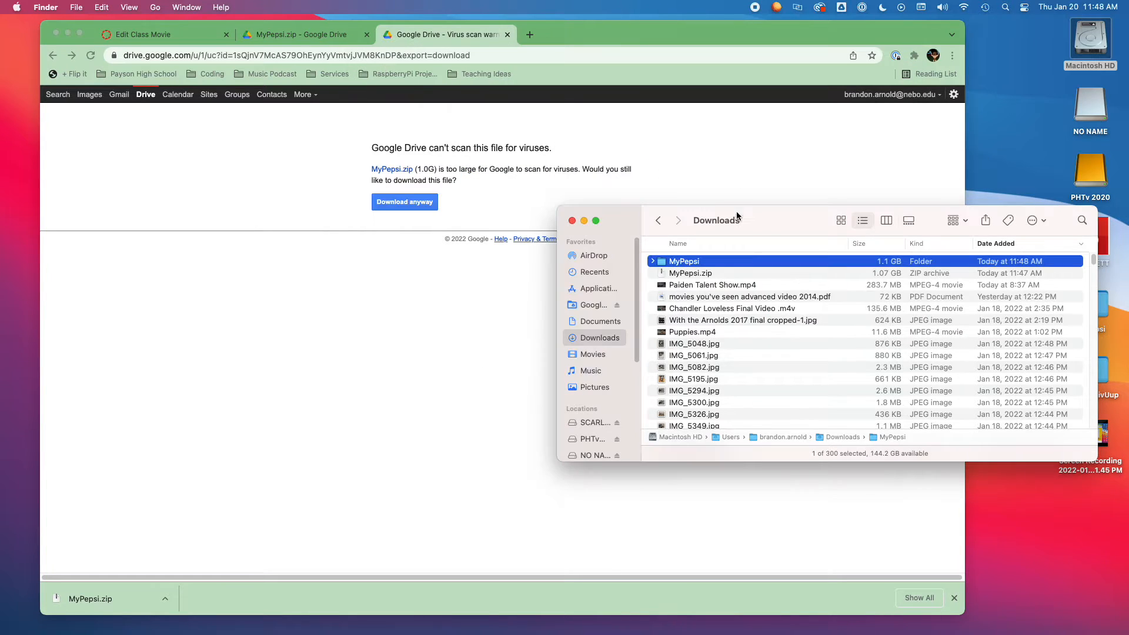
{"action": "left_click_drag", "start_coordinate": [805, 217], "coordinate": [585, 201]}
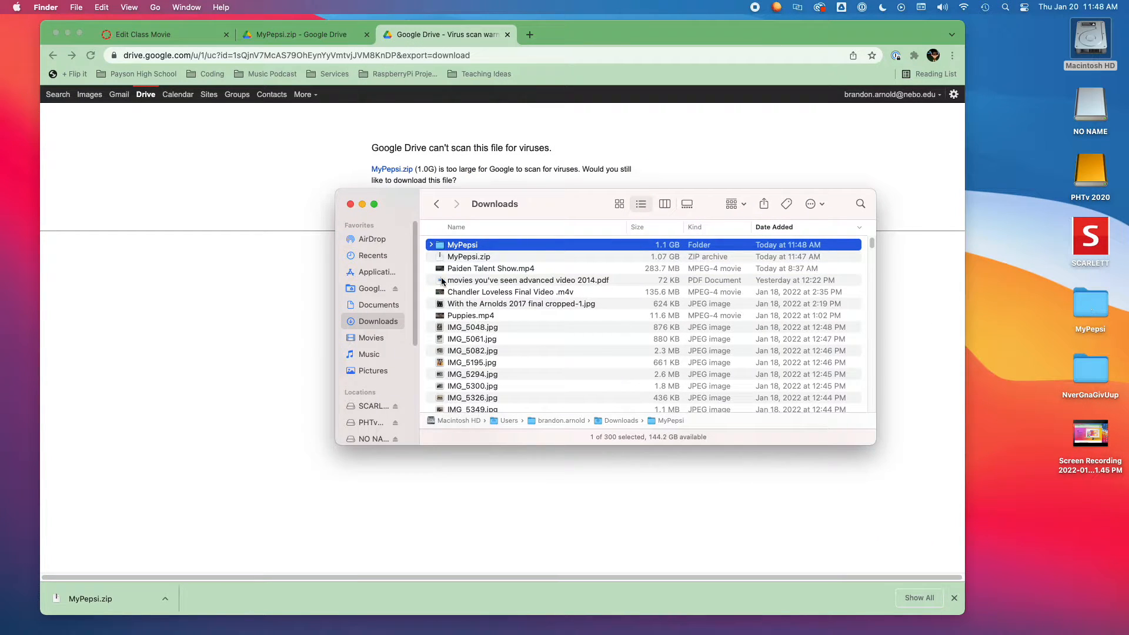
{"action": "left_click_drag", "start_coordinate": [448, 246], "coordinate": [1018, 265]}
{"action": "left_click", "coordinate": [891, 100]}
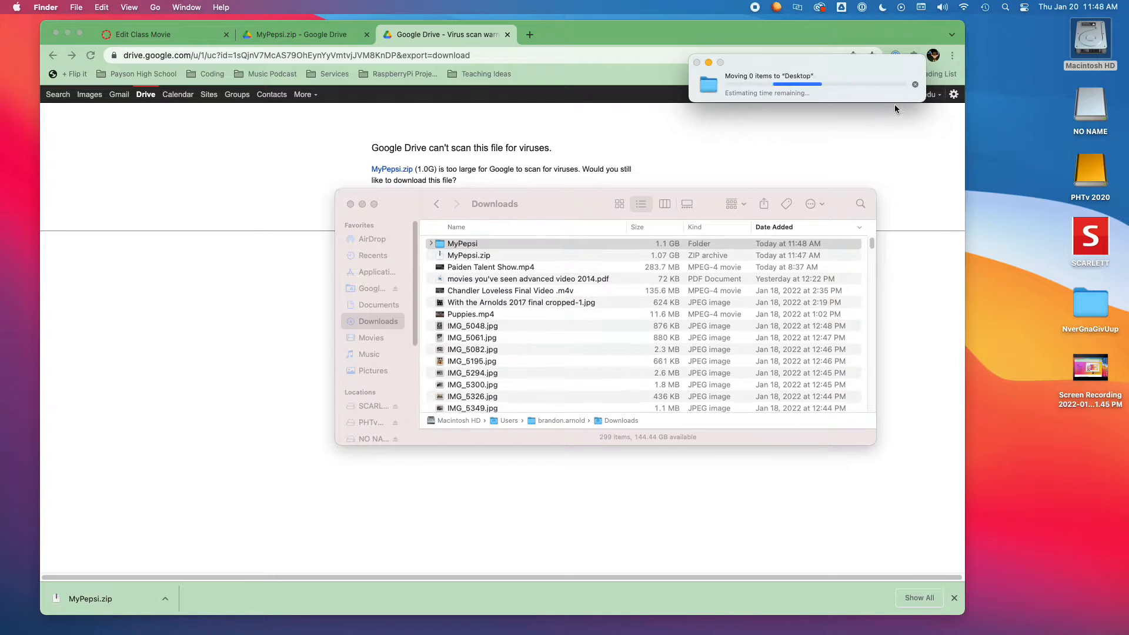
{"action": "left_click", "coordinate": [1090, 298]}
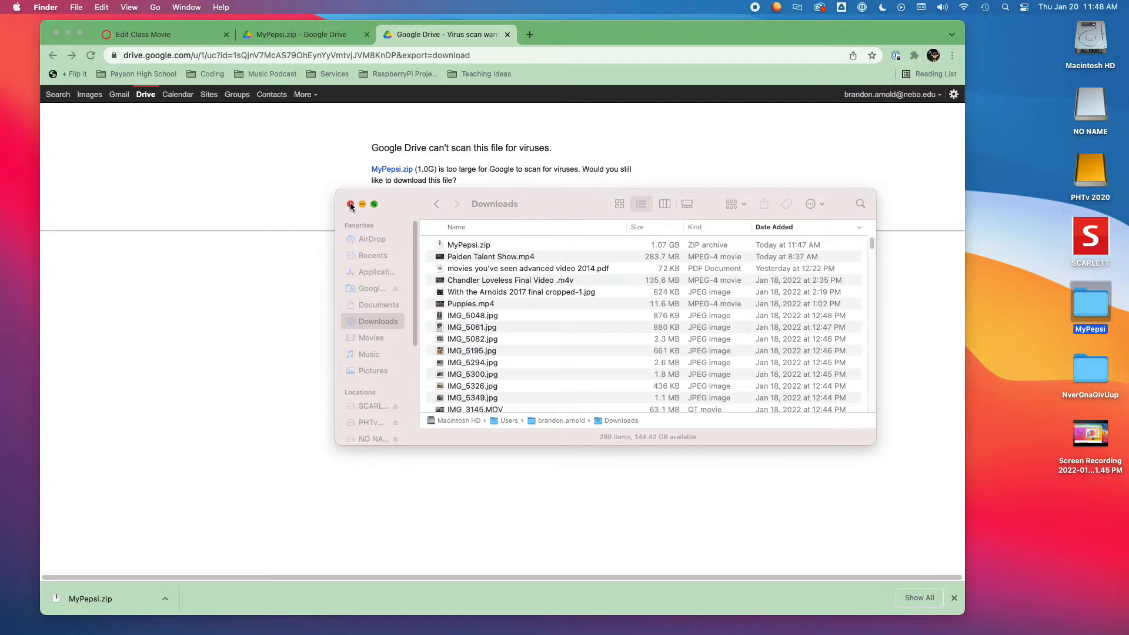
Step: Extract MyPepsi.zip in the Downloads folder a second time
{"action": "left_click", "coordinate": [555, 208]}
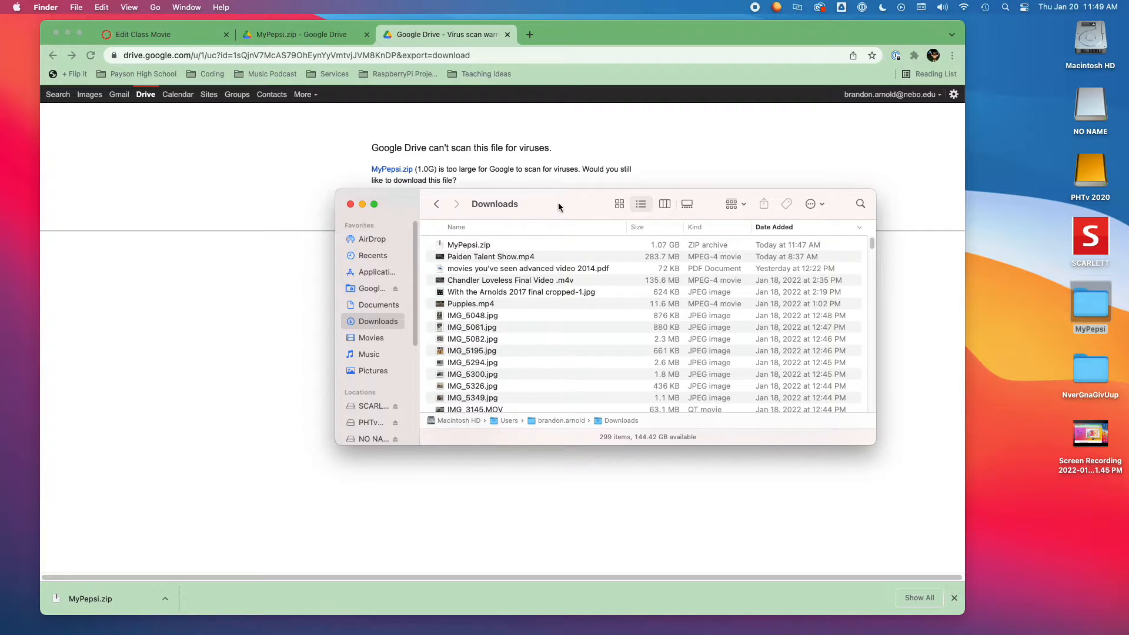
{"action": "double_click", "coordinate": [441, 246]}
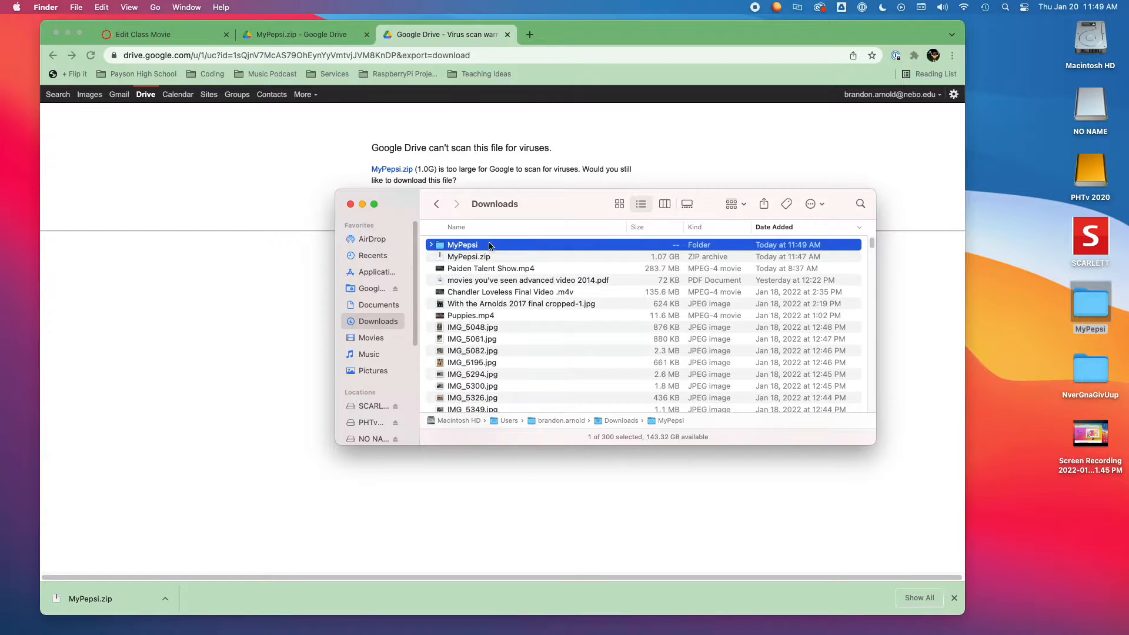
{"action": "left_click_drag", "start_coordinate": [574, 203], "coordinate": [632, 219]}
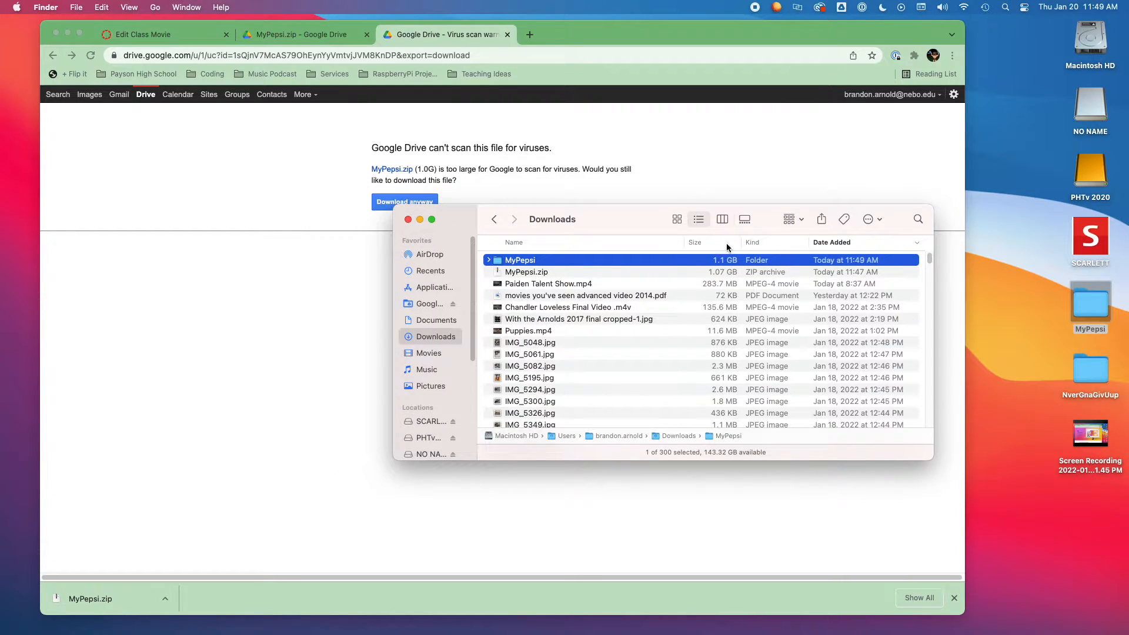
Step: Hide Chrome and place the Downloads window beside the desktop icons
{"action": "left_click", "coordinate": [584, 35]}
{"action": "key", "text": "super+h"}
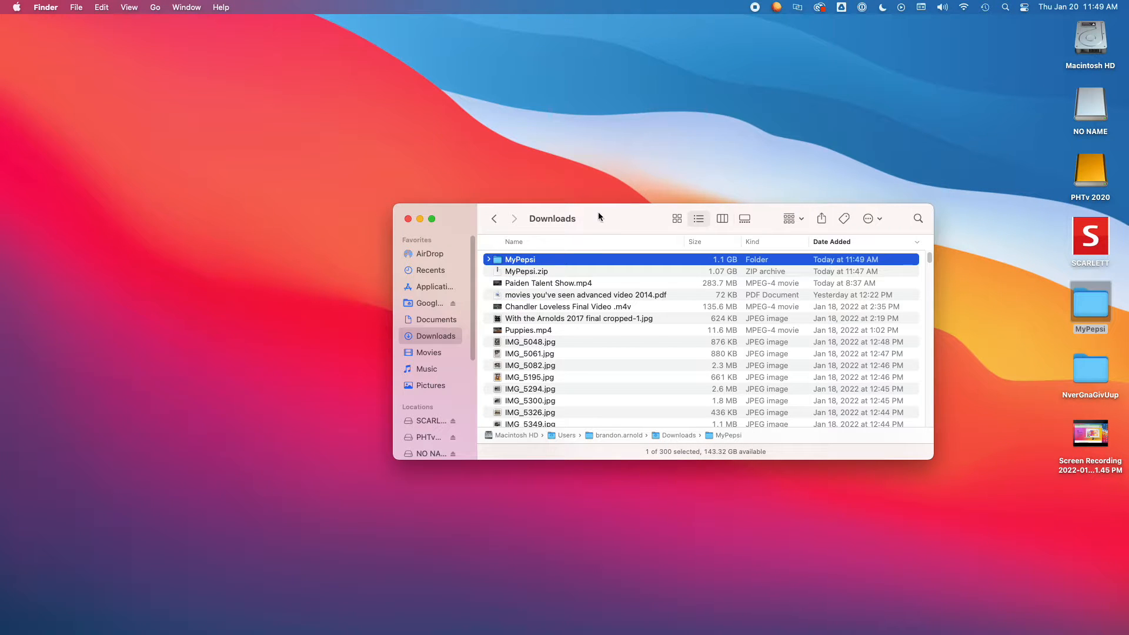
{"action": "left_click_drag", "start_coordinate": [599, 218], "coordinate": [716, 194]}
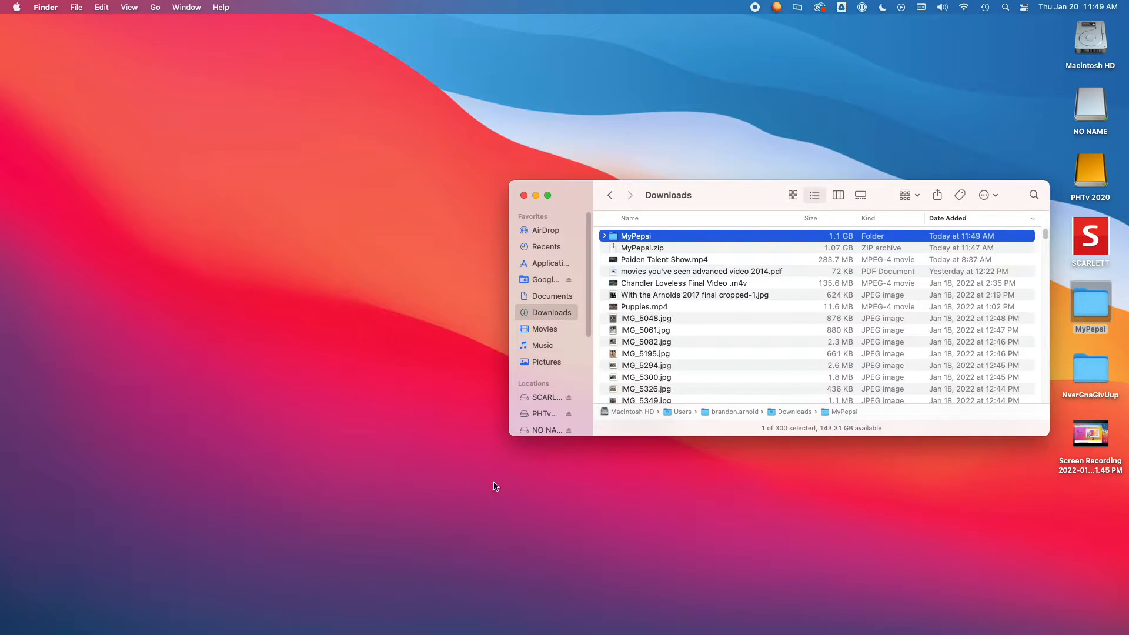
Step: Find Final Cut Pro in Launchpad and add it to the Dock between Reminders and GarageBand
{"action": "mouse_move", "coordinate": [537, 632]}
{"action": "mouse_move", "coordinate": [443, 634]}
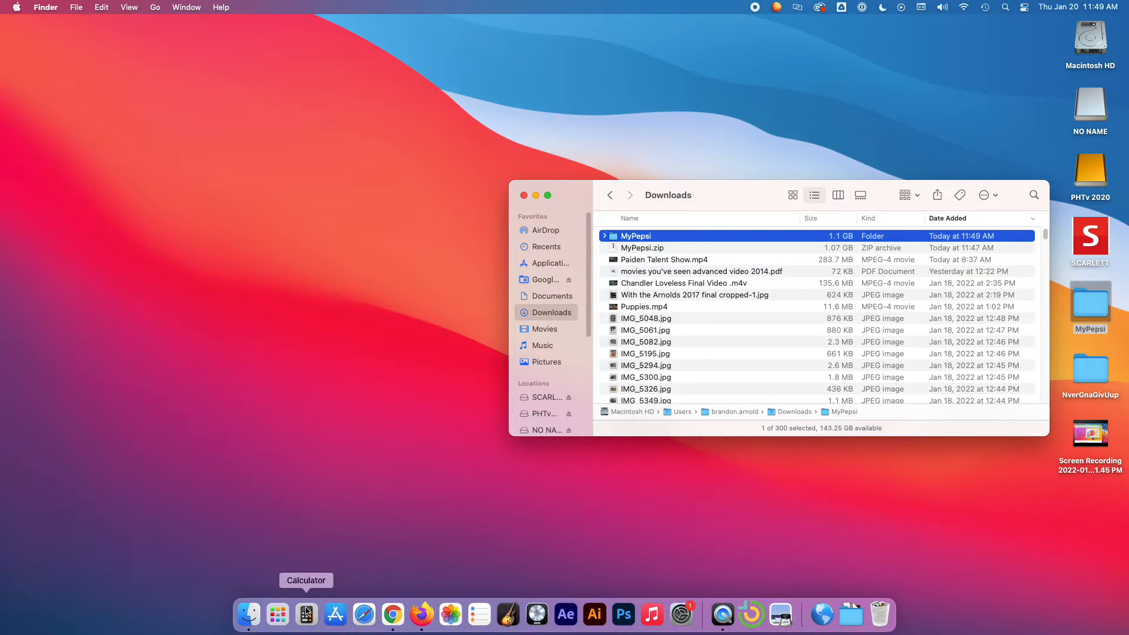
{"action": "left_click", "coordinate": [276, 614]}
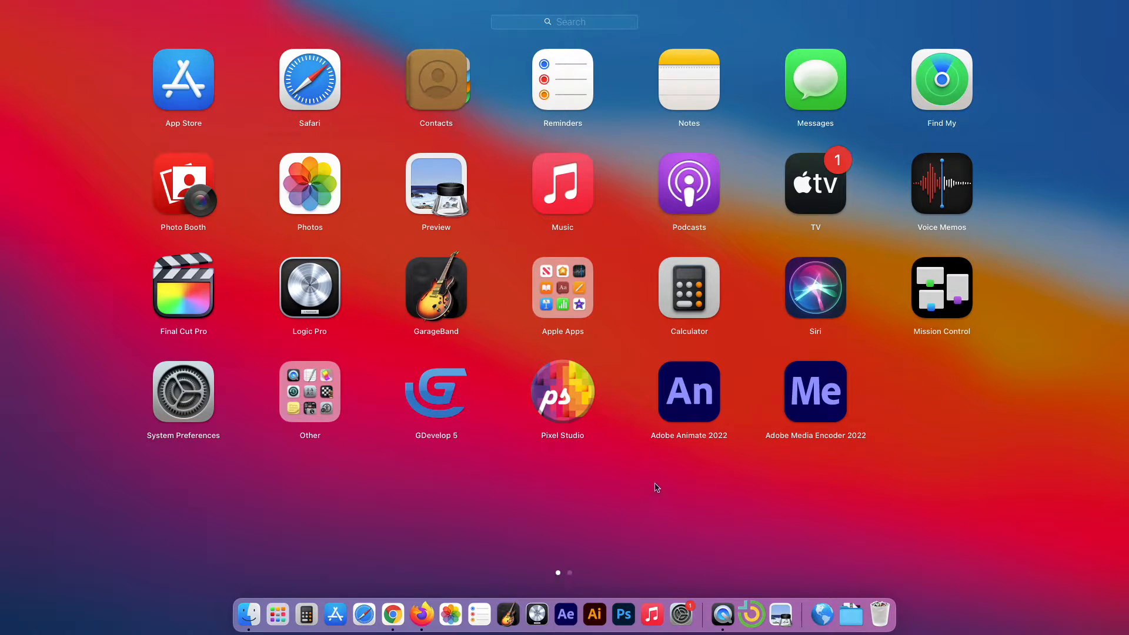
{"action": "left_click_drag", "start_coordinate": [654, 487], "coordinate": [396, 483]}
{"action": "left_click_drag", "start_coordinate": [599, 318], "coordinate": [776, 385]}
{"action": "left_click_drag", "start_coordinate": [708, 501], "coordinate": [443, 506]}
{"action": "left_click_drag", "start_coordinate": [708, 503], "coordinate": [765, 500]}
{"action": "left_click_drag", "start_coordinate": [181, 288], "coordinate": [490, 614]}
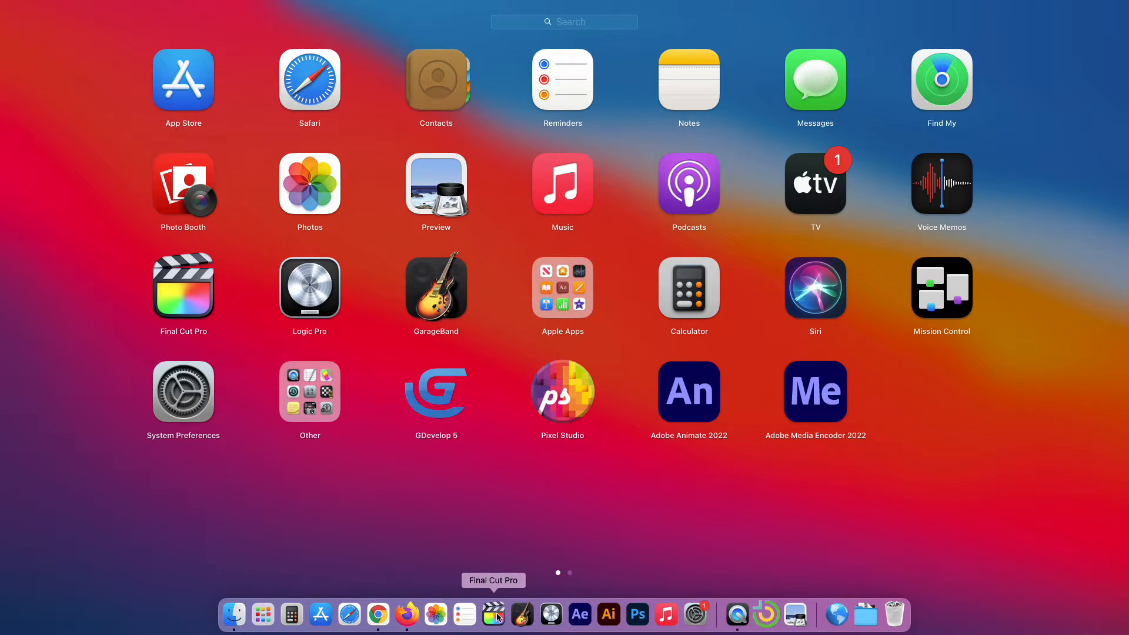
Step: Launch Final Cut Pro and make its window full screen
{"action": "left_click", "coordinate": [188, 291]}
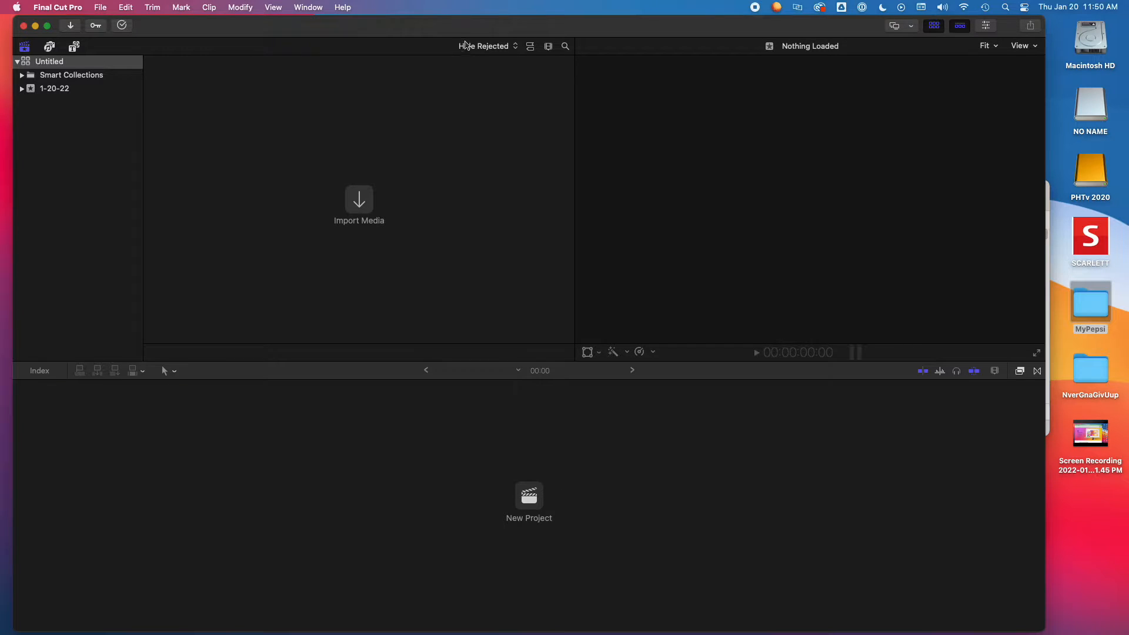
{"action": "left_click_drag", "start_coordinate": [448, 30], "coordinate": [470, 29]}
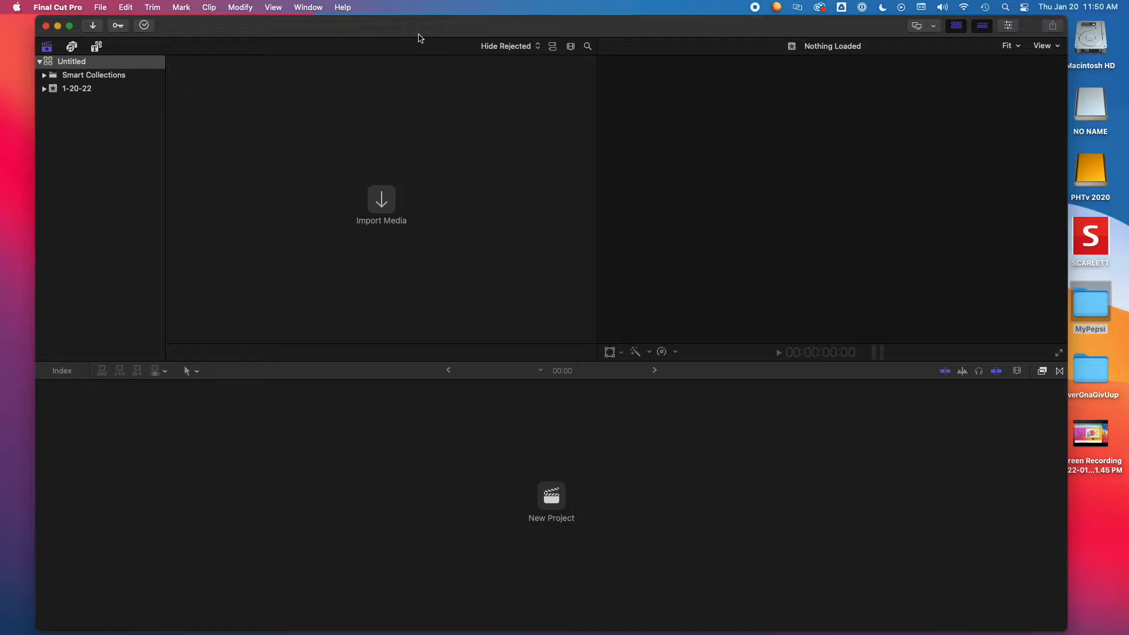
{"action": "mouse_move", "coordinate": [70, 30]}
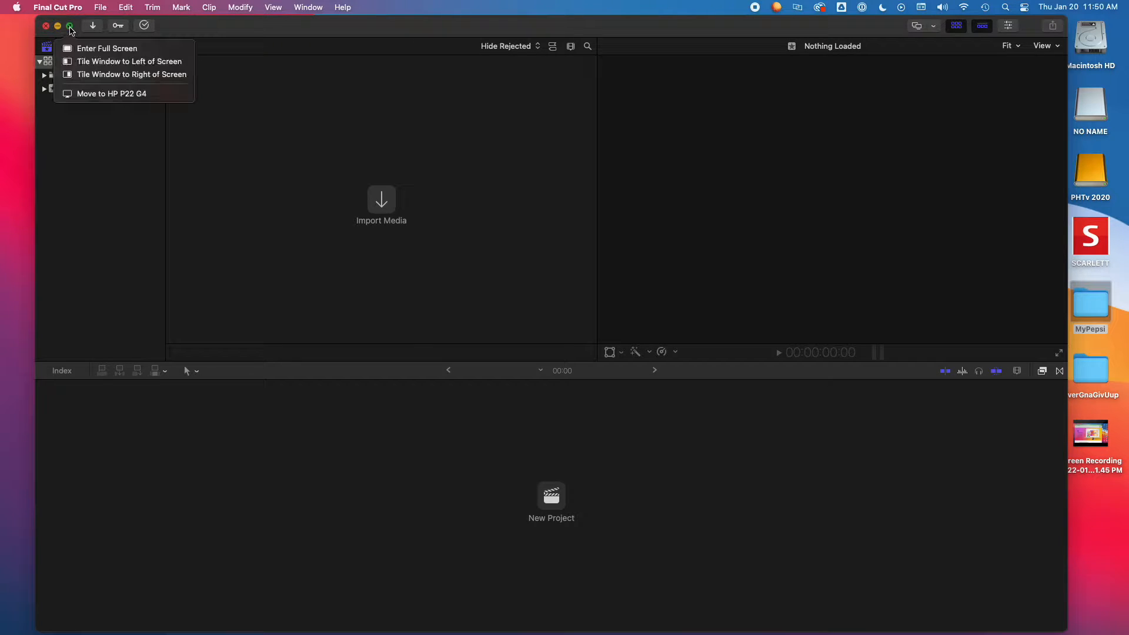
{"action": "left_click", "coordinate": [100, 48]}
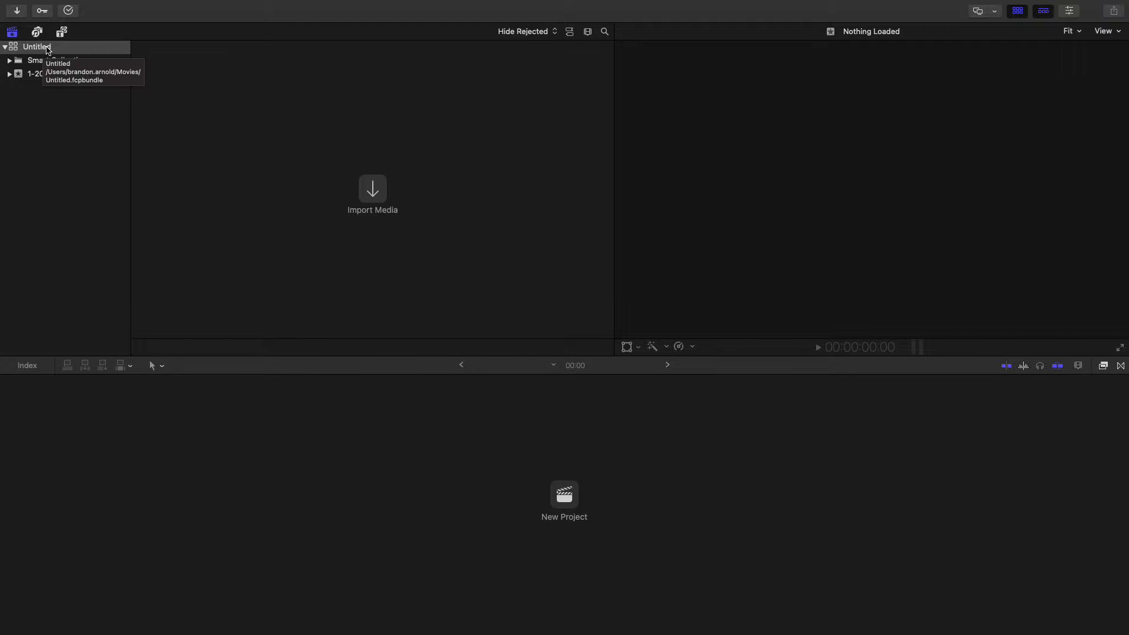
Step: Rename the Untitled library with the editor's last name followed by "Library"
{"action": "left_click", "coordinate": [46, 49]}
{"action": "left_click", "coordinate": [70, 109]}
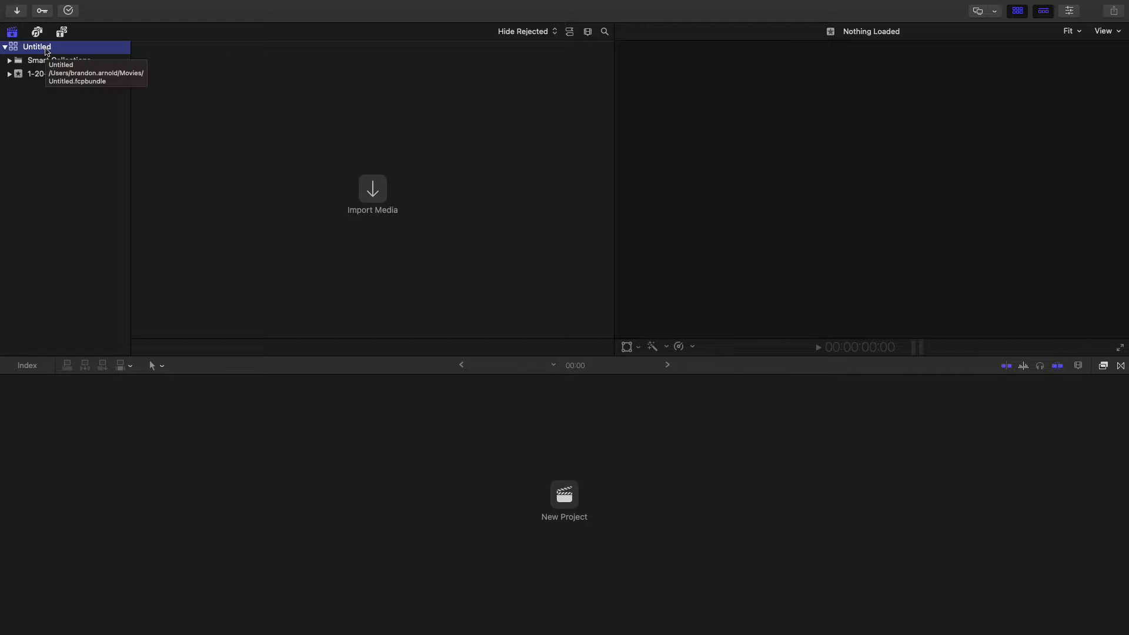
{"action": "left_click", "coordinate": [46, 50]}
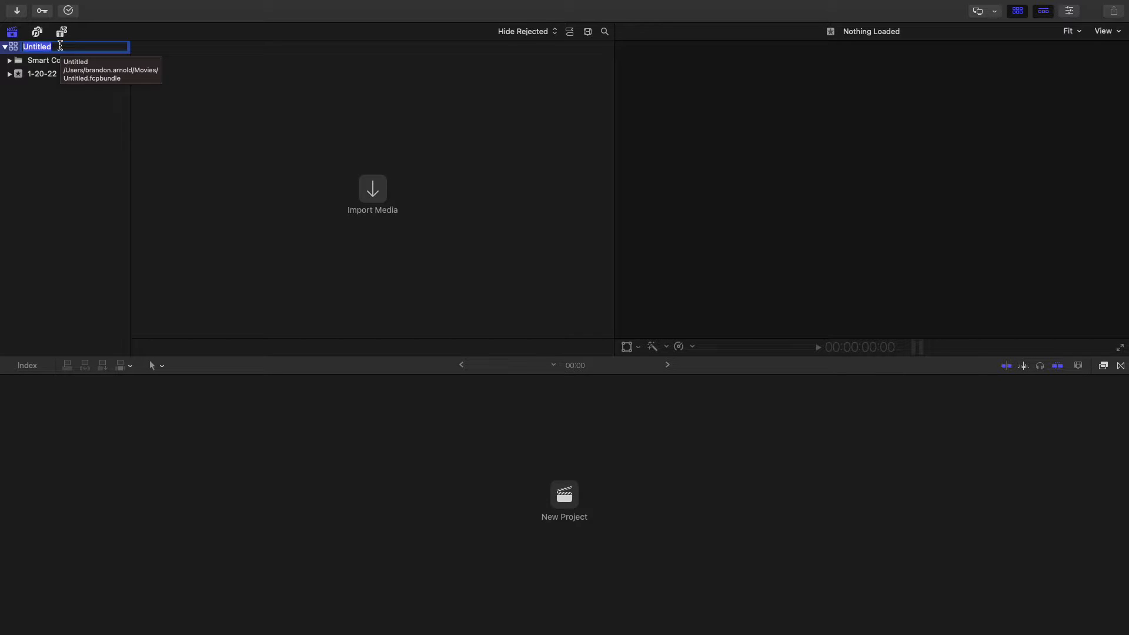
{"action": "type", "text": "a"}
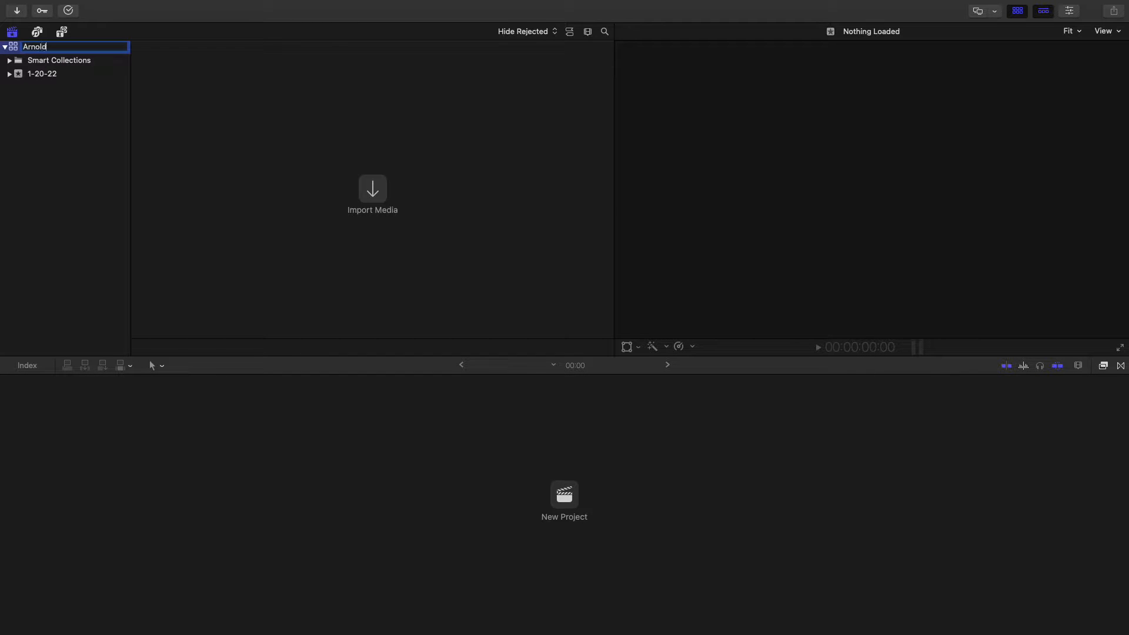
{"action": "key", "text": "Return"}
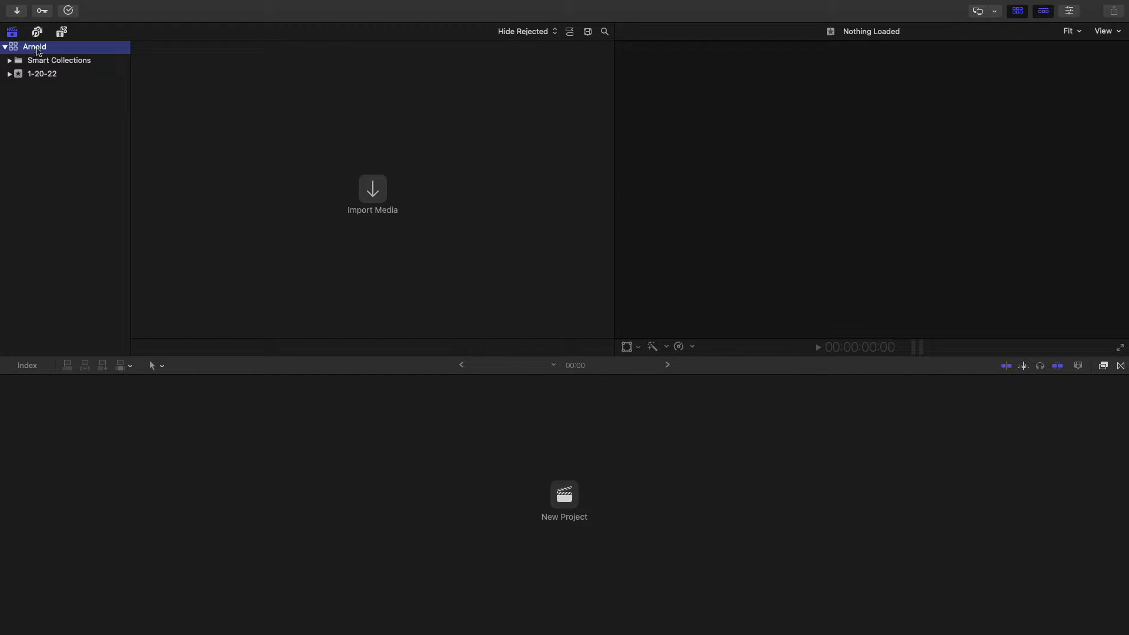
{"action": "left_click", "coordinate": [38, 49]}
{"action": "left_click", "coordinate": [51, 48]}
{"action": "type", "text": "L"}
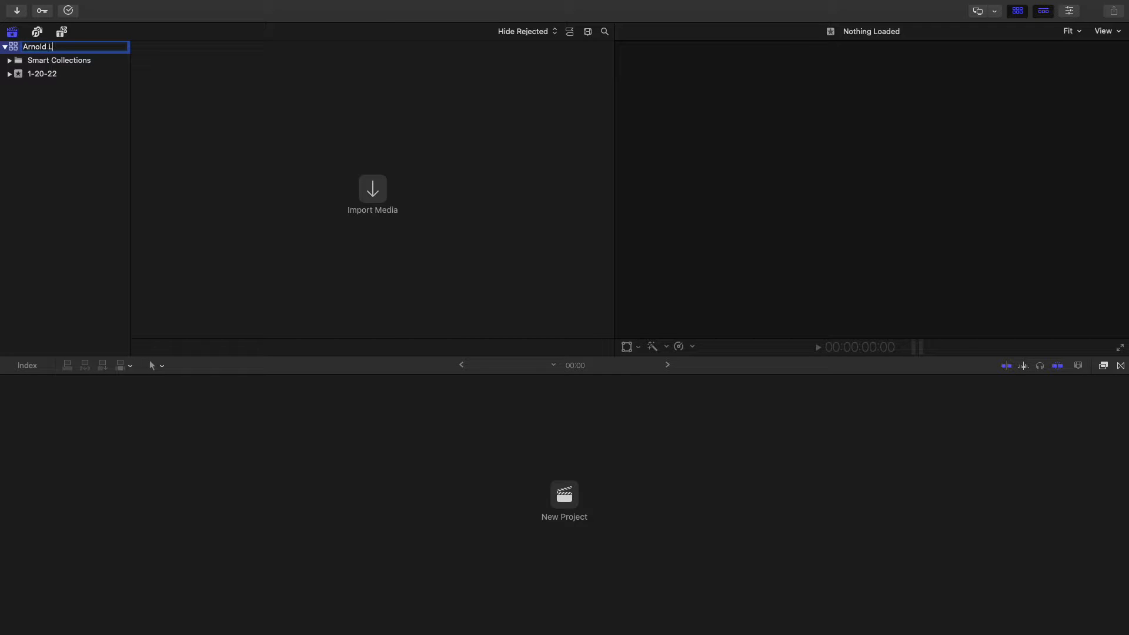
{"action": "type", "text": "ibrary"}
{"action": "key", "text": "Return"}
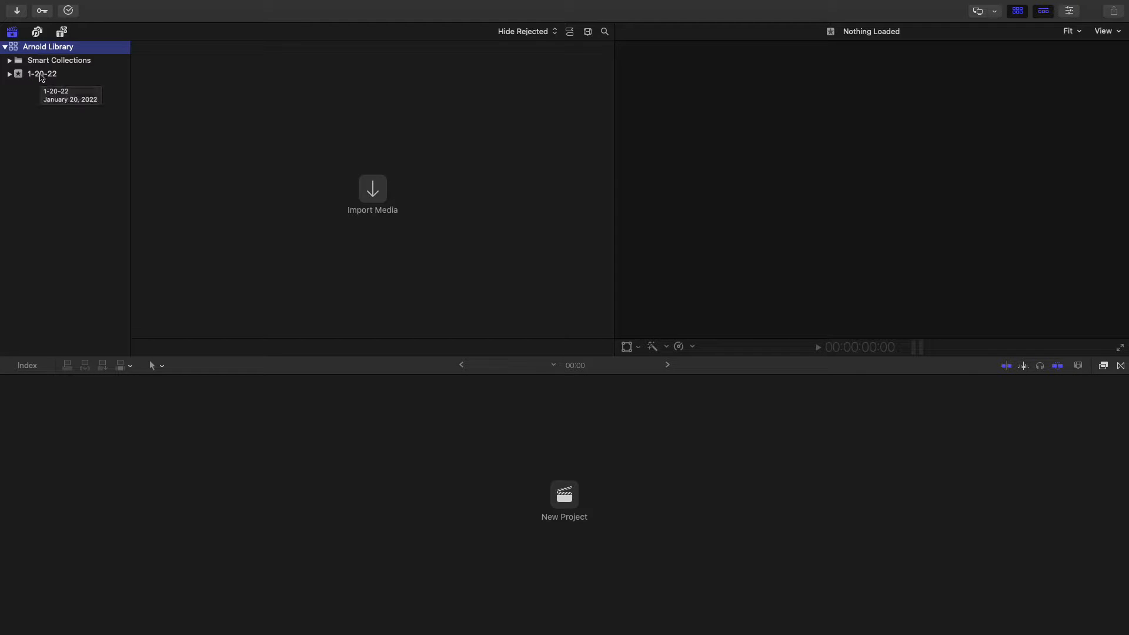
Step: Create a new event named "MyPepsi" in the library without creating a new project along with it
{"action": "left_click", "coordinate": [40, 76]}
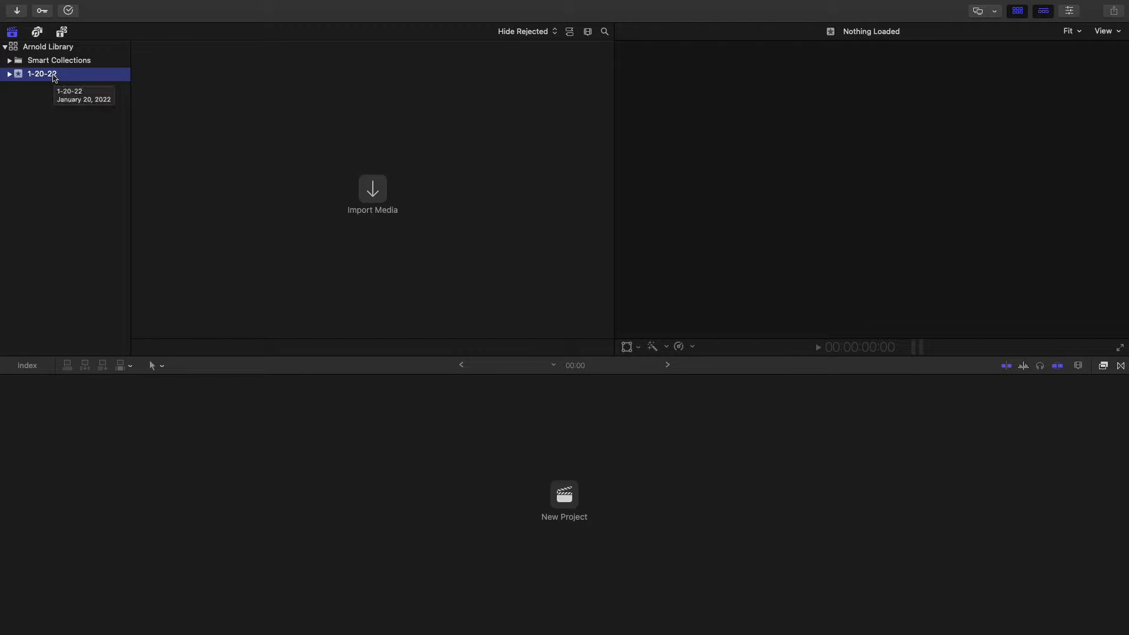
{"action": "left_click", "coordinate": [100, 9]}
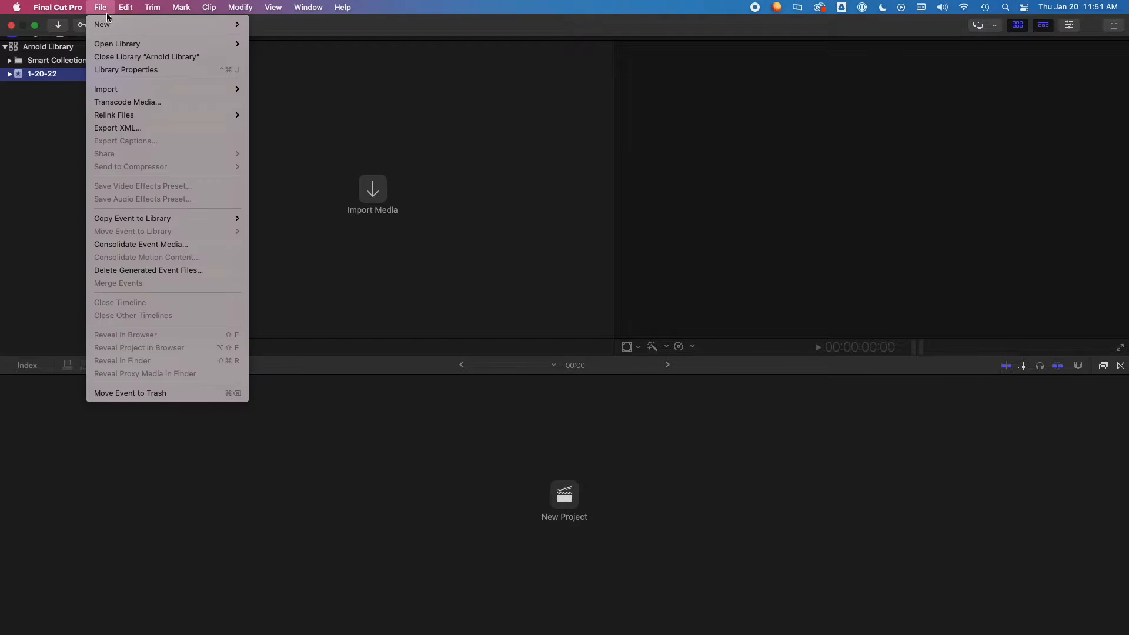
{"action": "left_click", "coordinate": [274, 39]}
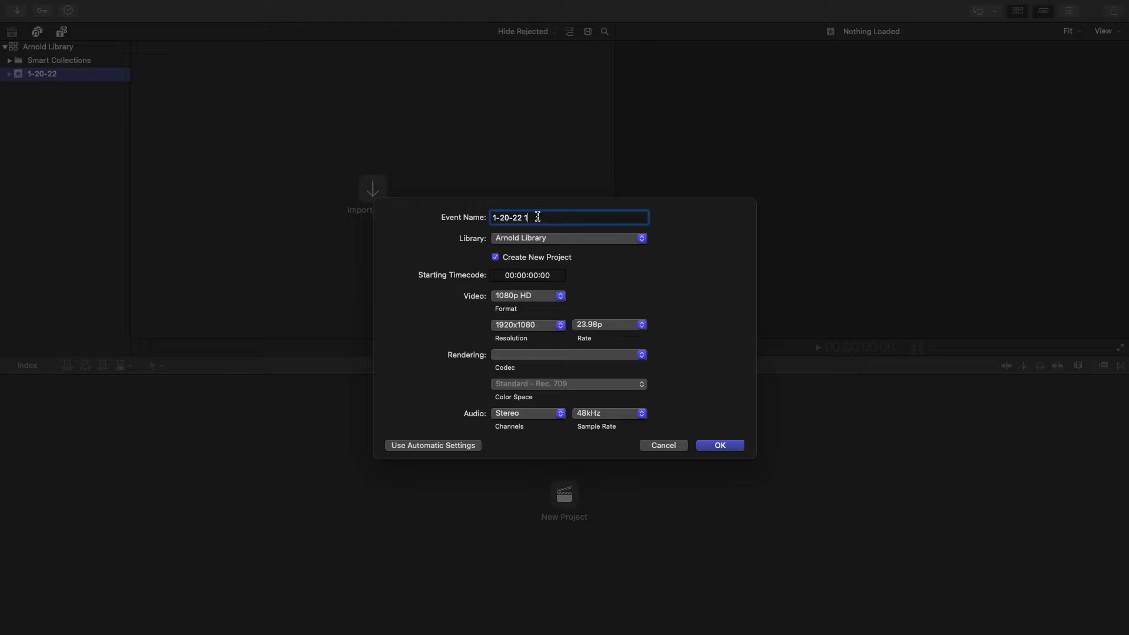
{"action": "type", "text": "MyPepsi"}
{"action": "left_click", "coordinate": [496, 257]}
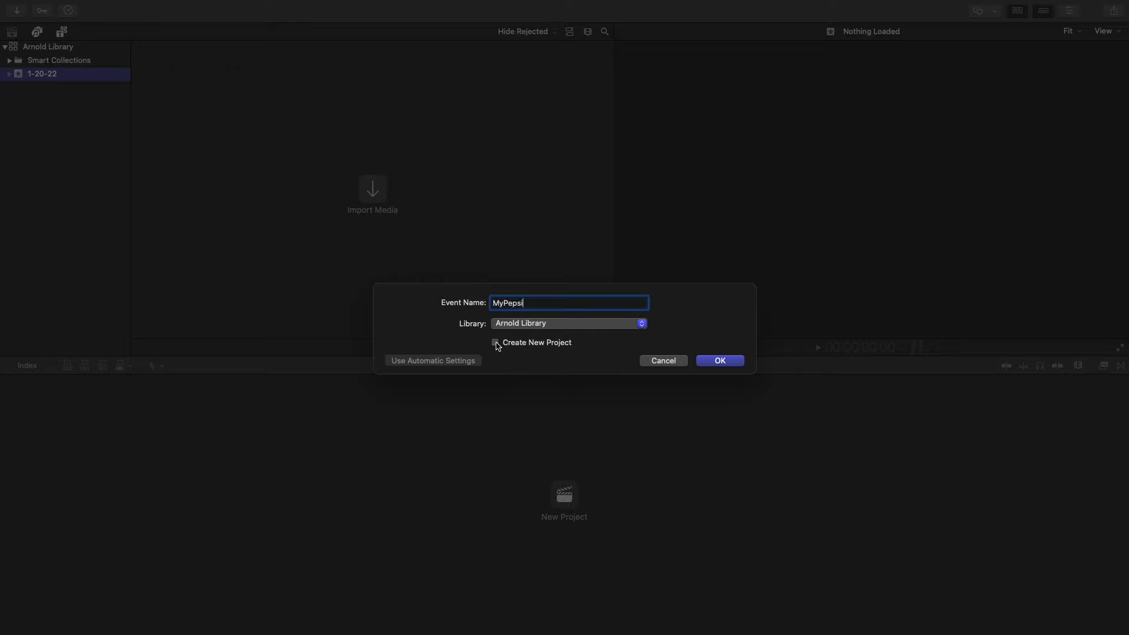
{"action": "left_click", "coordinate": [718, 360]}
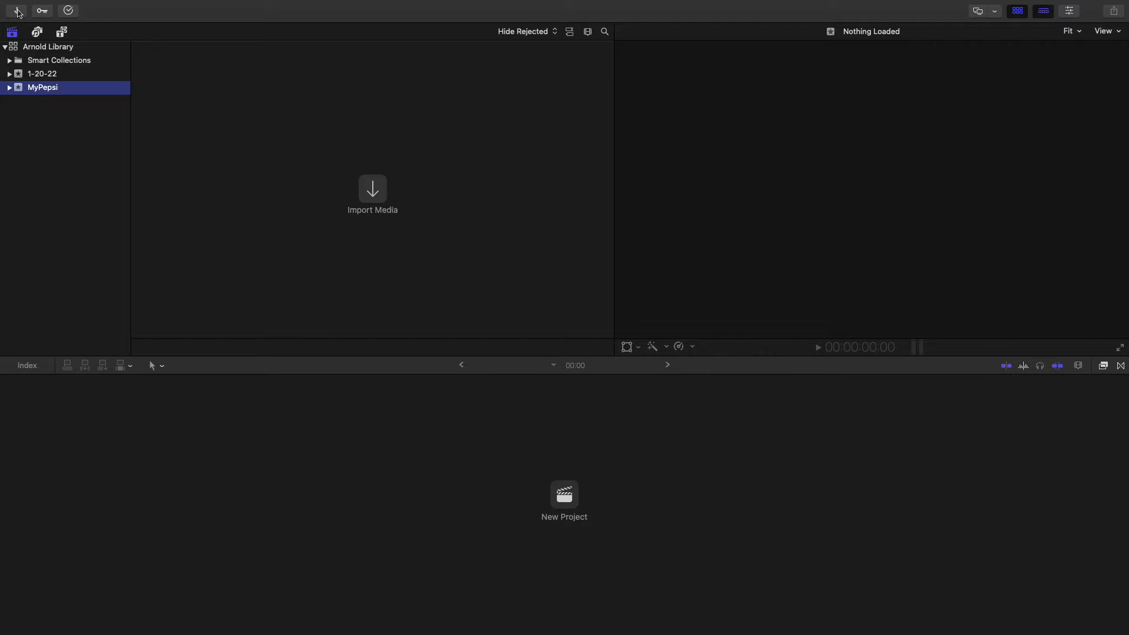
Step: Open the Media Import window and move it clear of the library's event list
{"action": "left_click", "coordinate": [18, 10]}
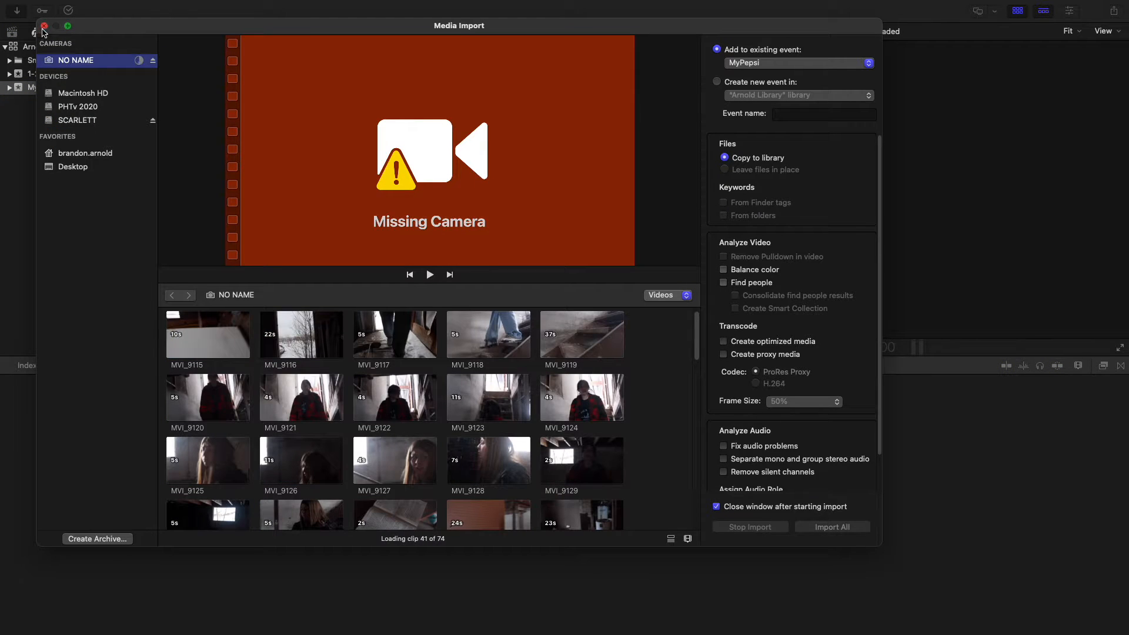
{"action": "left_click", "coordinate": [44, 26]}
{"action": "left_click", "coordinate": [101, 8]}
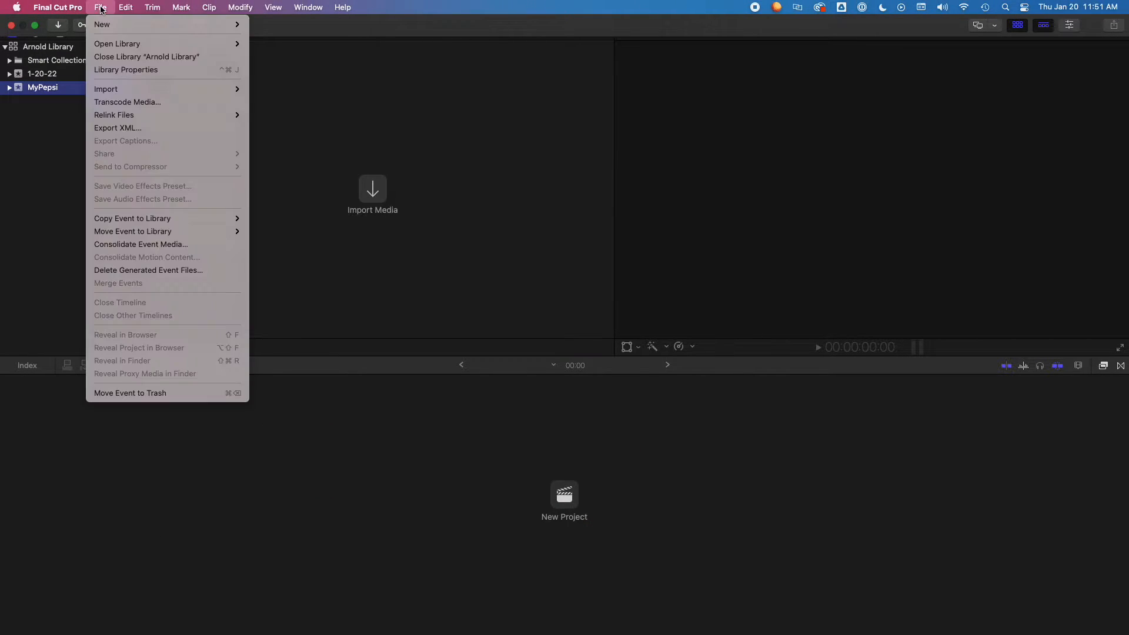
{"action": "mouse_move", "coordinate": [121, 89]}
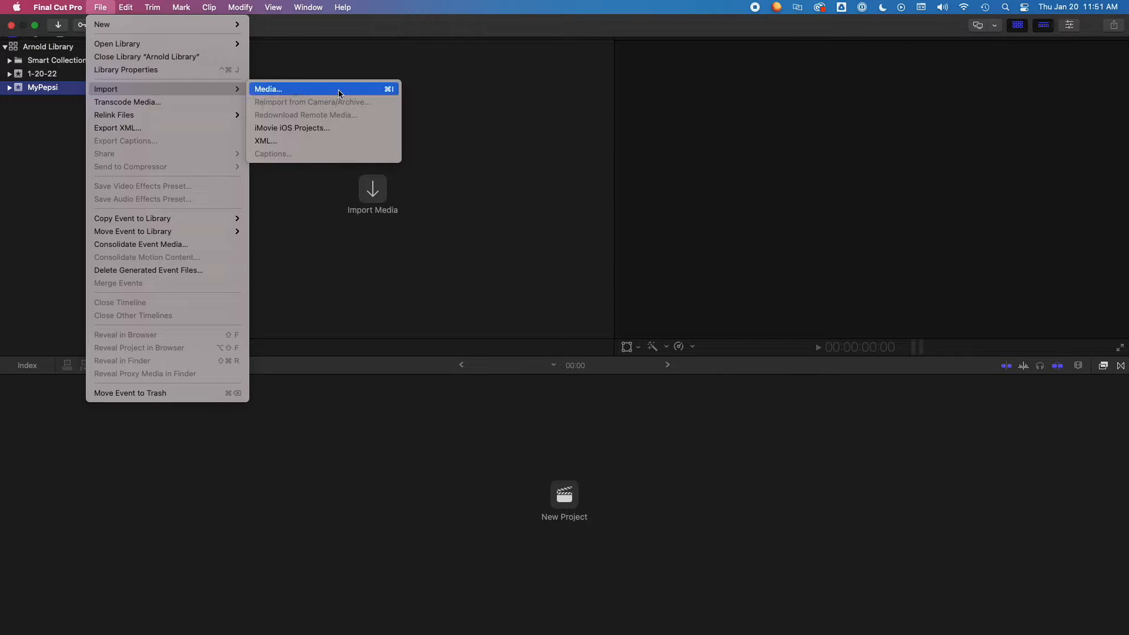
{"action": "left_click", "coordinate": [454, 85]}
{"action": "left_click", "coordinate": [372, 188]}
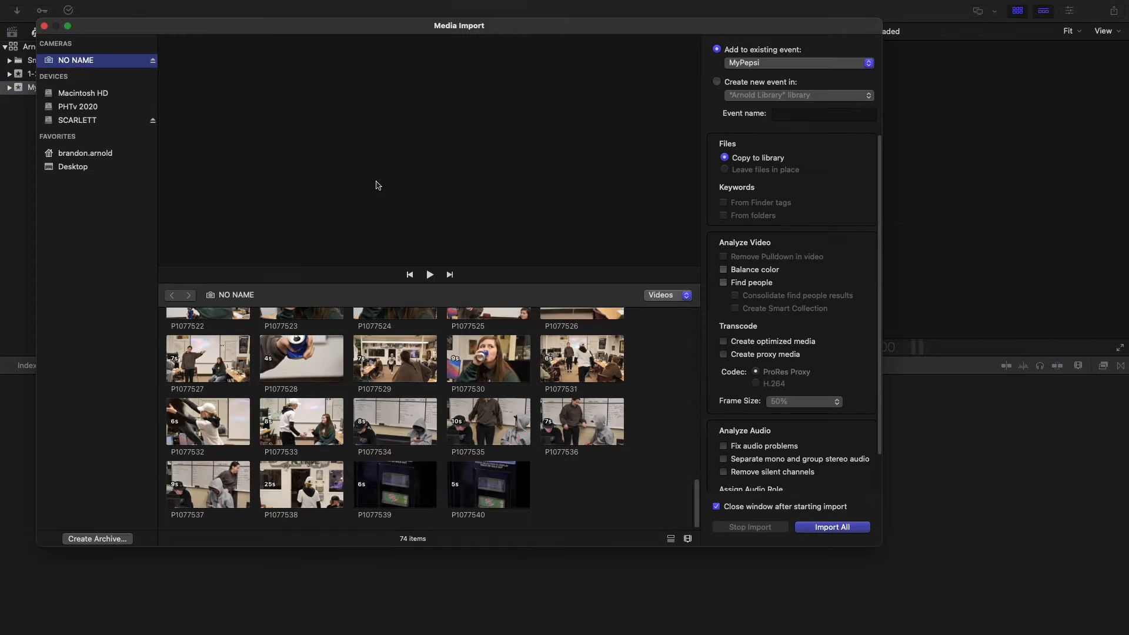
{"action": "left_click_drag", "start_coordinate": [264, 26], "coordinate": [351, 39]}
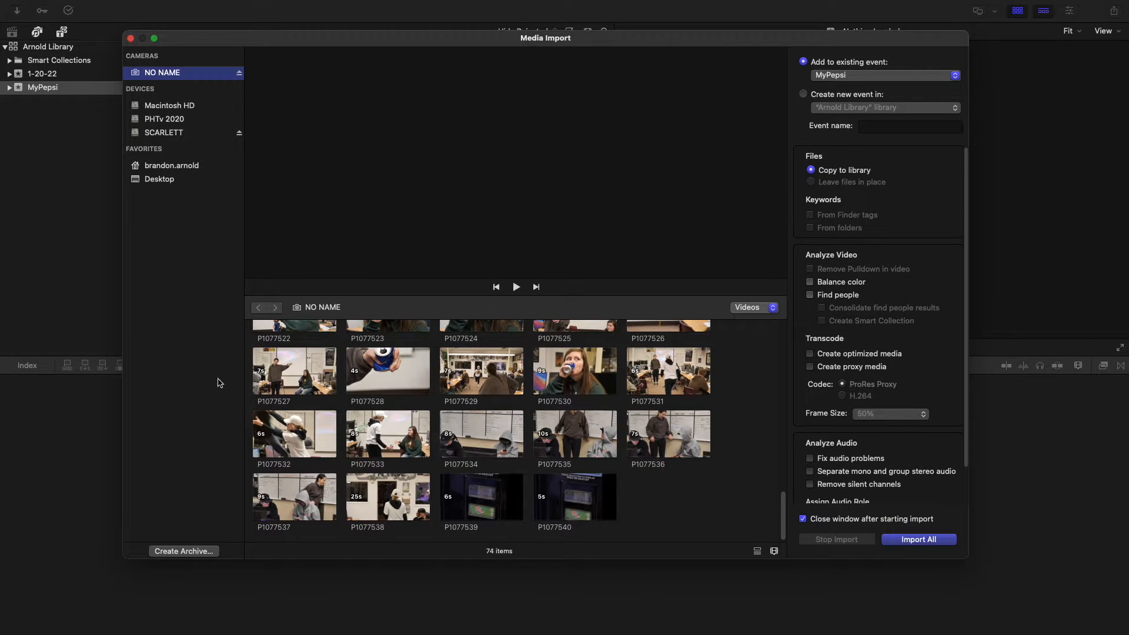
Step: Browse to the Downloads folder in the home folder and sort its contents by creation date, newest first
{"action": "left_click", "coordinate": [160, 170]}
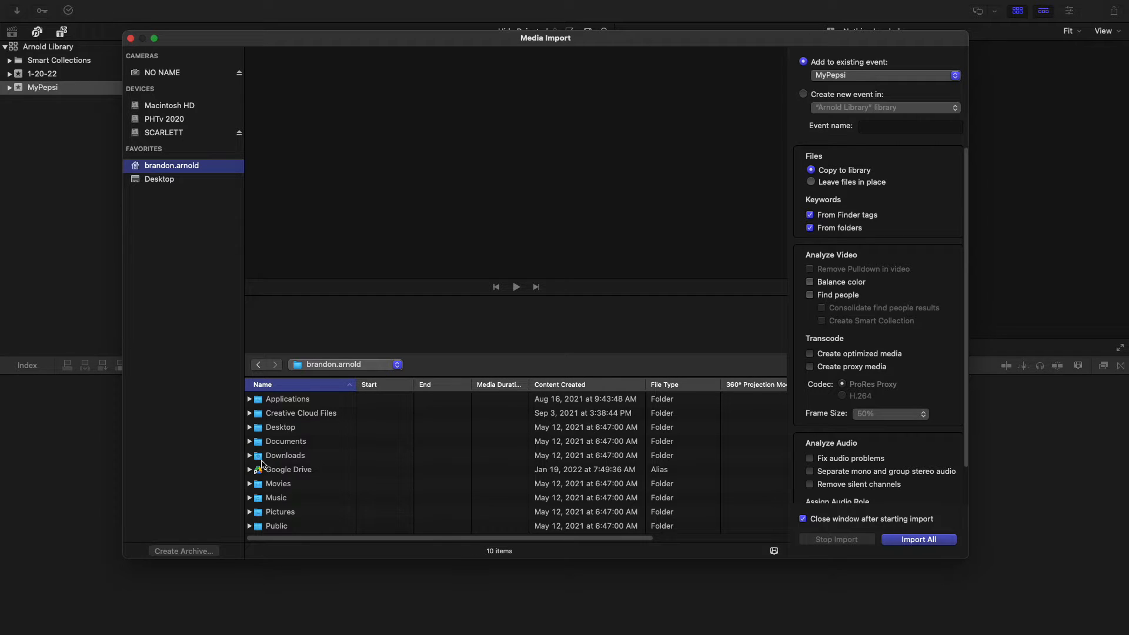
{"action": "left_click", "coordinate": [271, 457]}
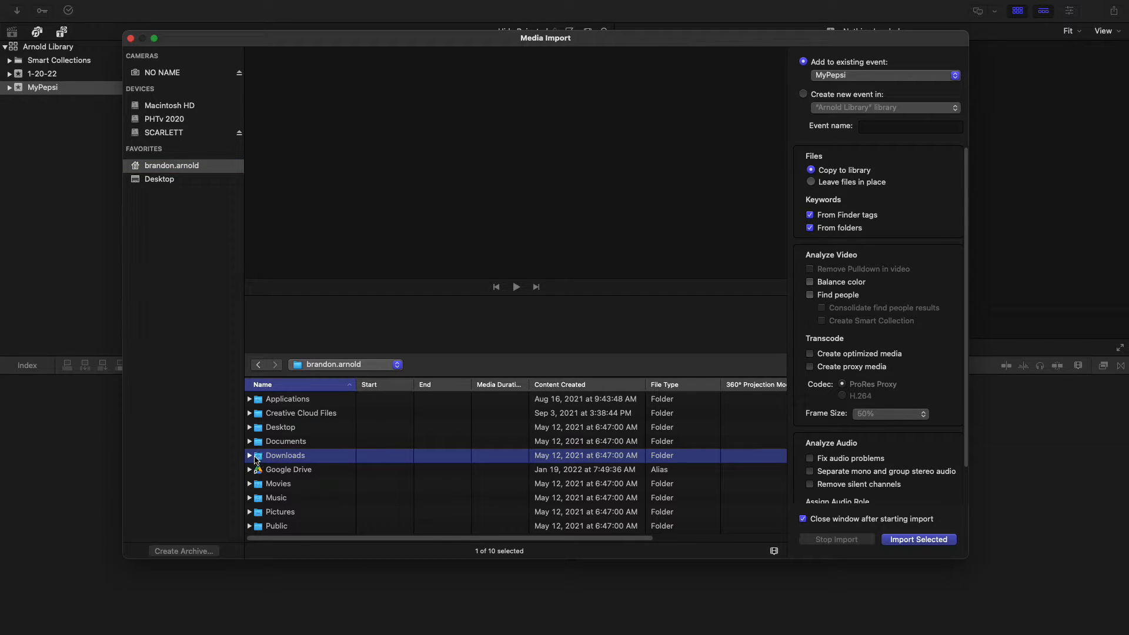
{"action": "left_click", "coordinate": [249, 456]}
{"action": "left_click", "coordinate": [250, 456]}
{"action": "double_click", "coordinate": [261, 459]}
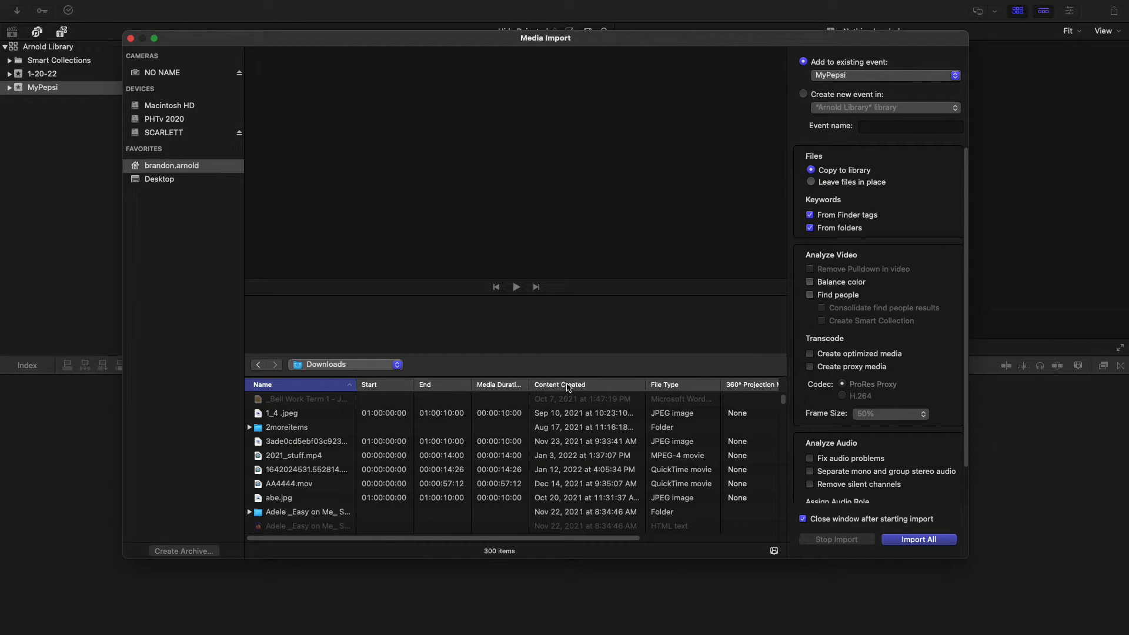
{"action": "left_click", "coordinate": [568, 386]}
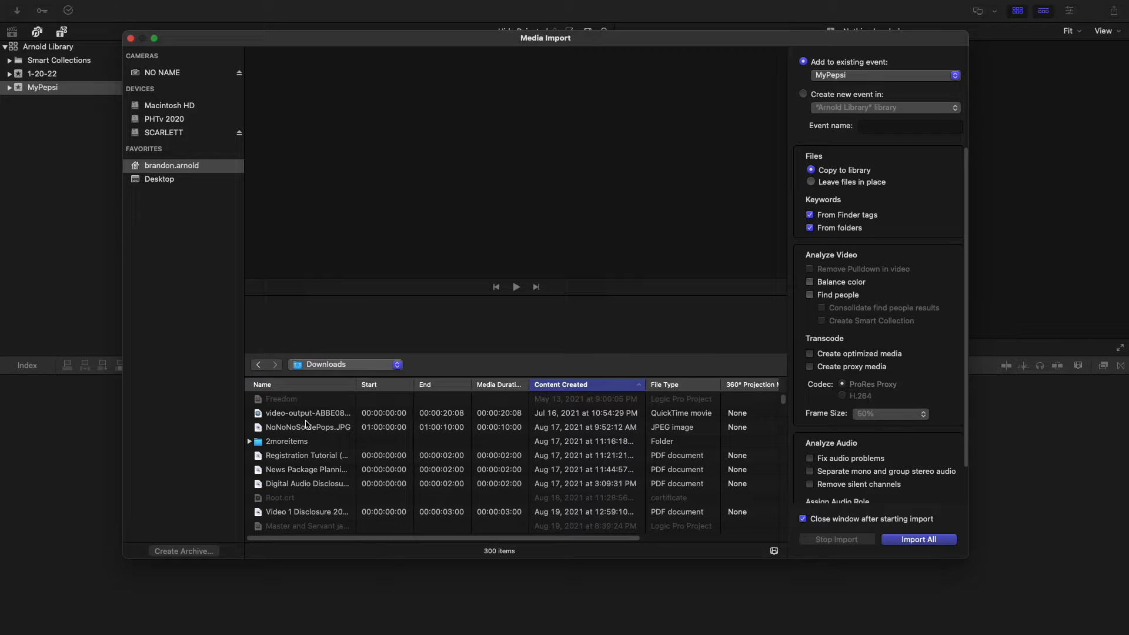
{"action": "scroll", "coordinate": [306, 423], "scroll_direction": "down", "scroll_amount": 5}
{"action": "scroll", "coordinate": [307, 438], "scroll_direction": "up", "scroll_amount": 5}
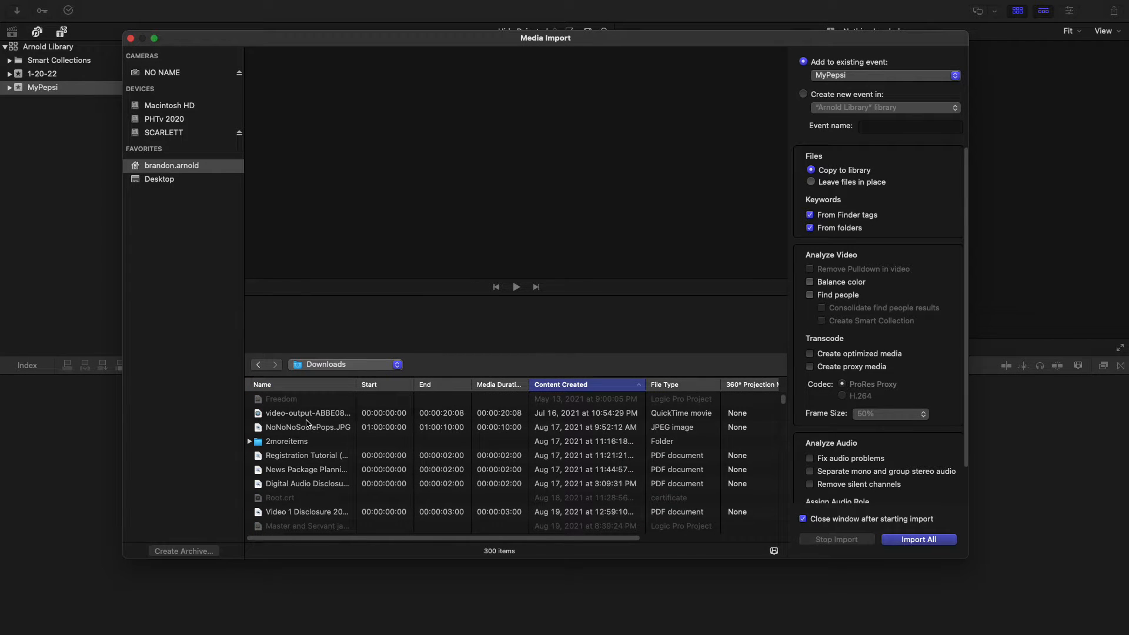
{"action": "left_click", "coordinate": [546, 388]}
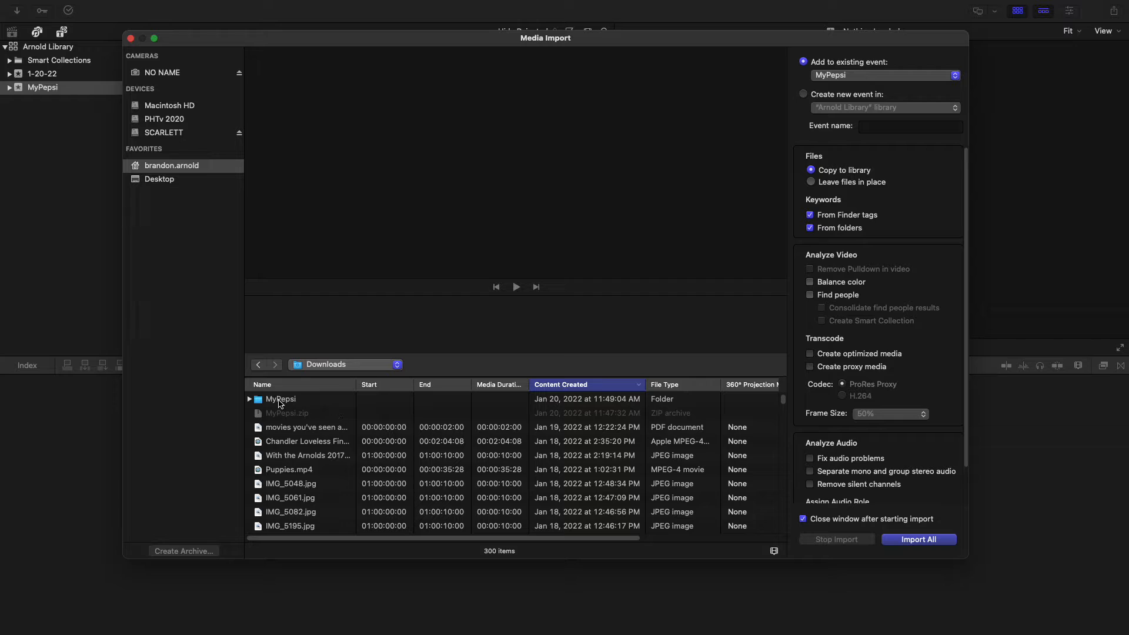
Step: Check the clips inside the MyPepsi folder, return to Downloads and select the whole folder for import
{"action": "left_click", "coordinate": [281, 402]}
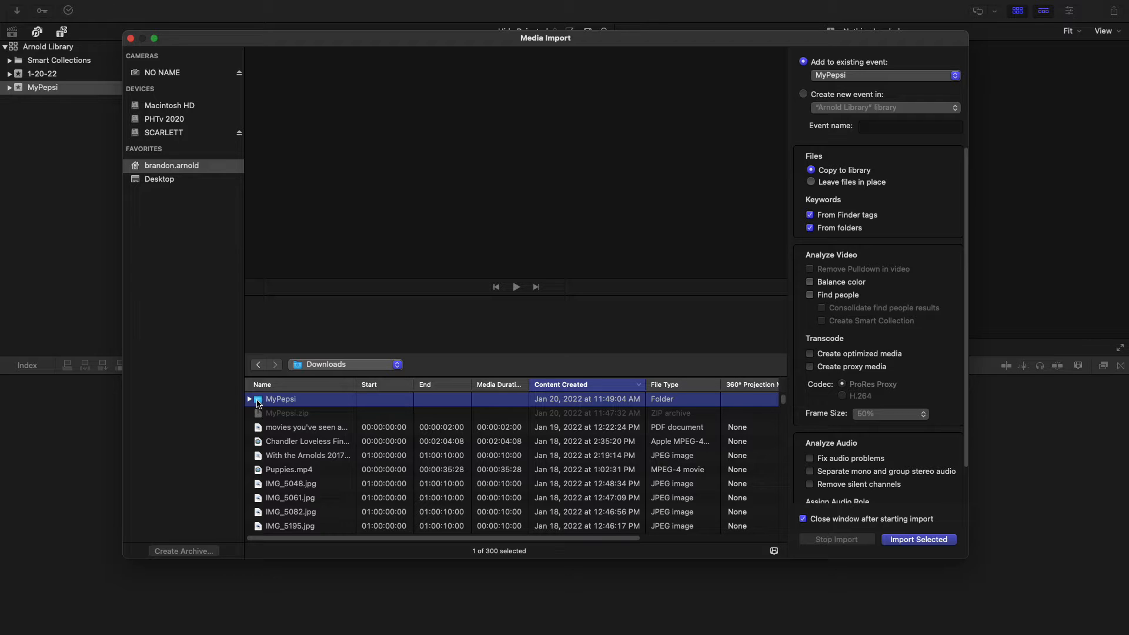
{"action": "double_click", "coordinate": [257, 403]}
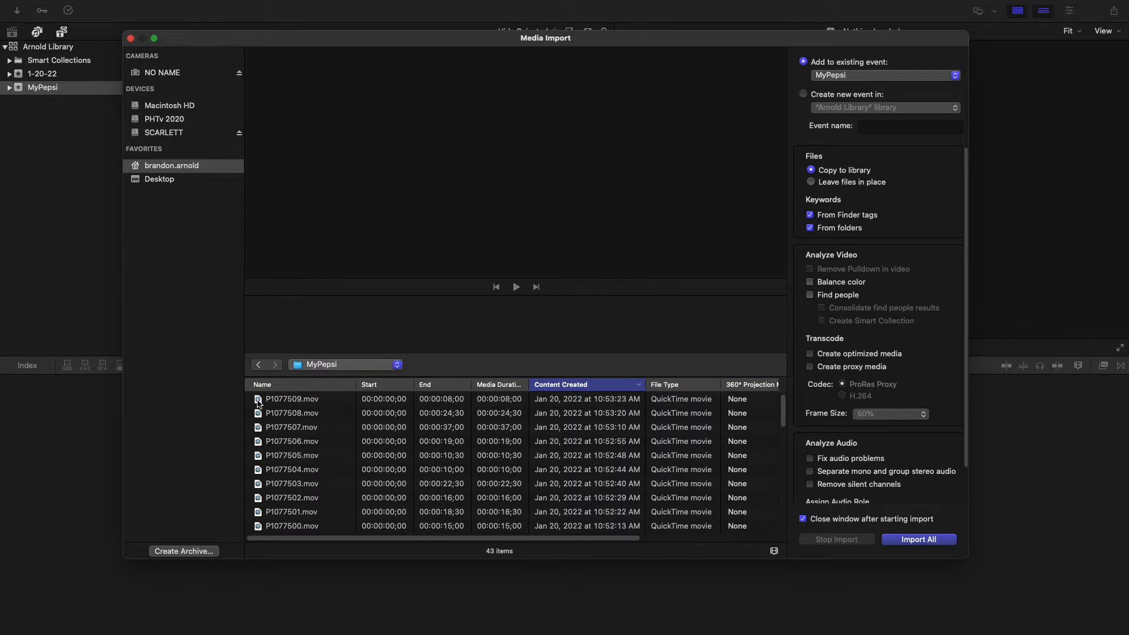
{"action": "left_click", "coordinate": [259, 365]}
{"action": "left_click", "coordinate": [283, 403]}
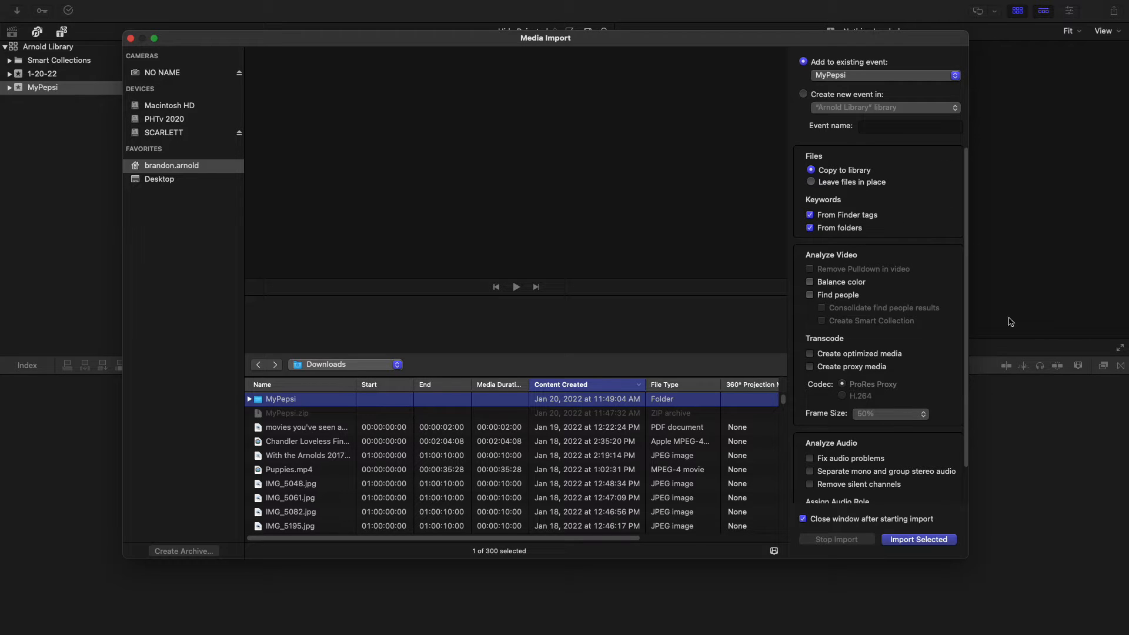
Step: Choose to leave files in place and import the selected MyPepsi folder into the MyPepsi event
{"action": "left_click", "coordinate": [812, 183]}
{"action": "left_click", "coordinate": [819, 174]}
{"action": "left_click", "coordinate": [812, 182]}
{"action": "scroll", "coordinate": [896, 444], "scroll_direction": "down", "scroll_amount": 3}
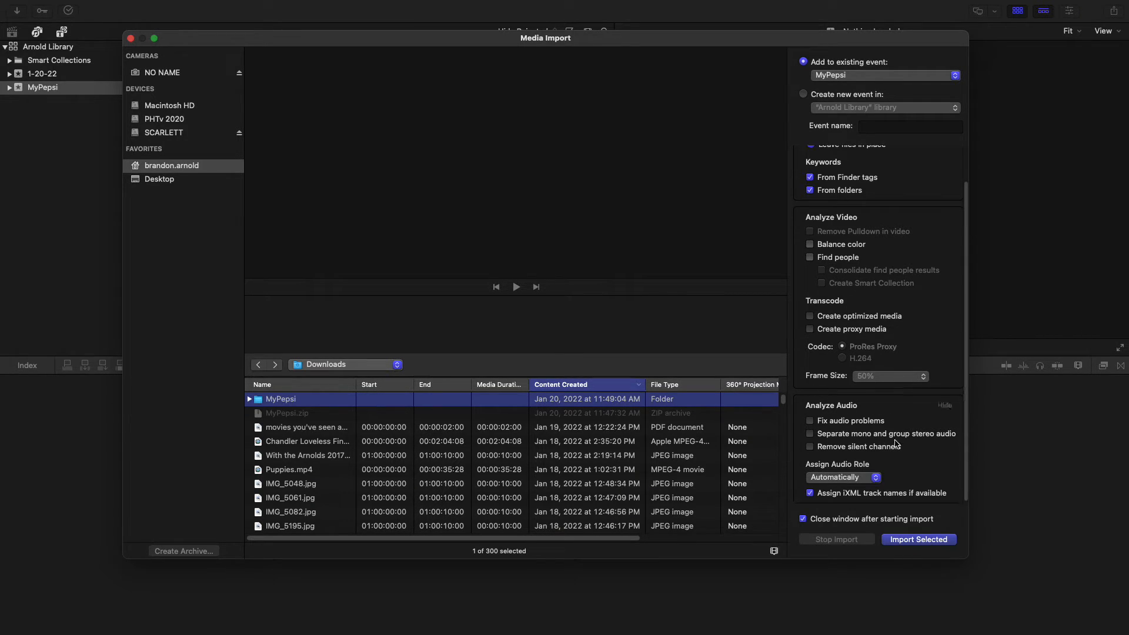
{"action": "left_click", "coordinate": [920, 539]}
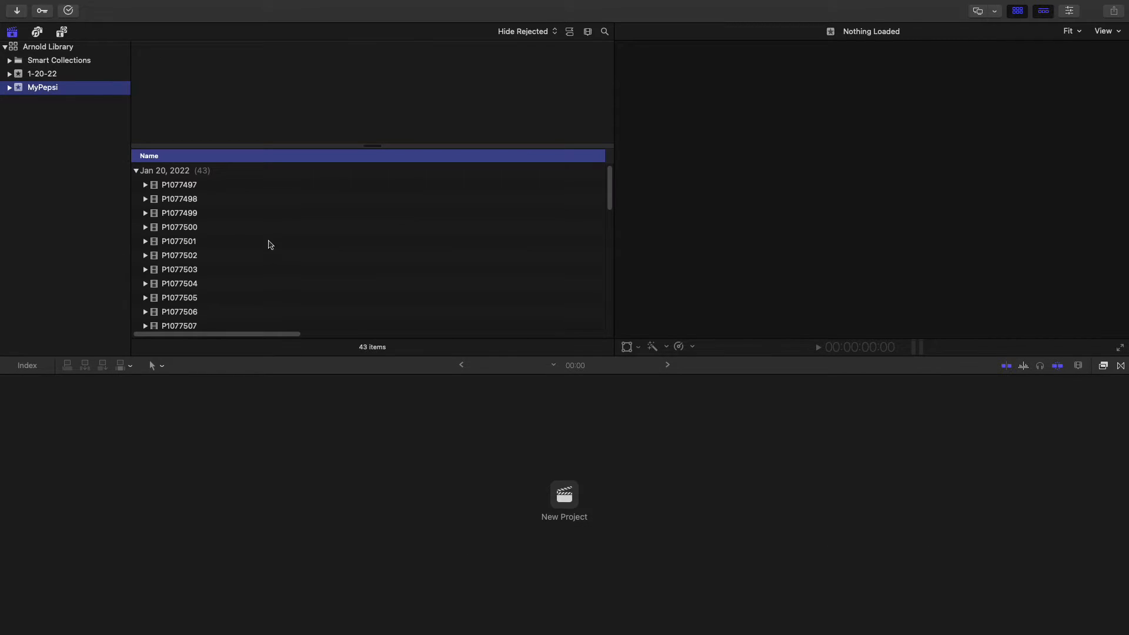
Step: Preview a range of the imported MyPepsi clips, from the hallway vending machine shots to the classroom shots
{"action": "left_click", "coordinate": [186, 198]}
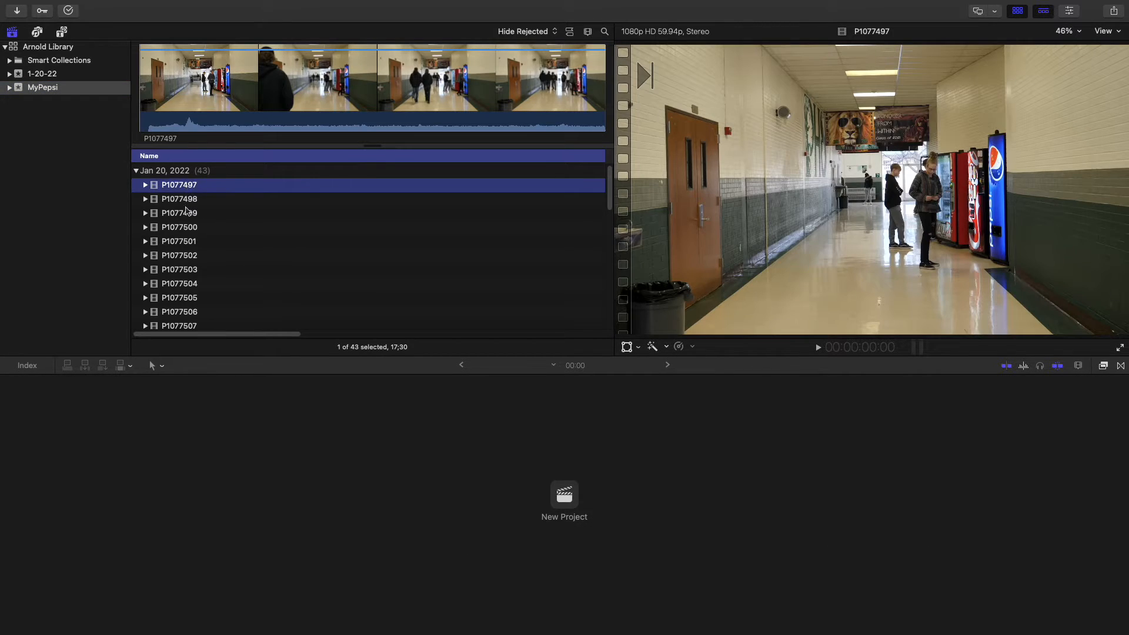
{"action": "left_click", "coordinate": [184, 230]}
{"action": "left_click", "coordinate": [186, 256]}
{"action": "left_click", "coordinate": [184, 284]}
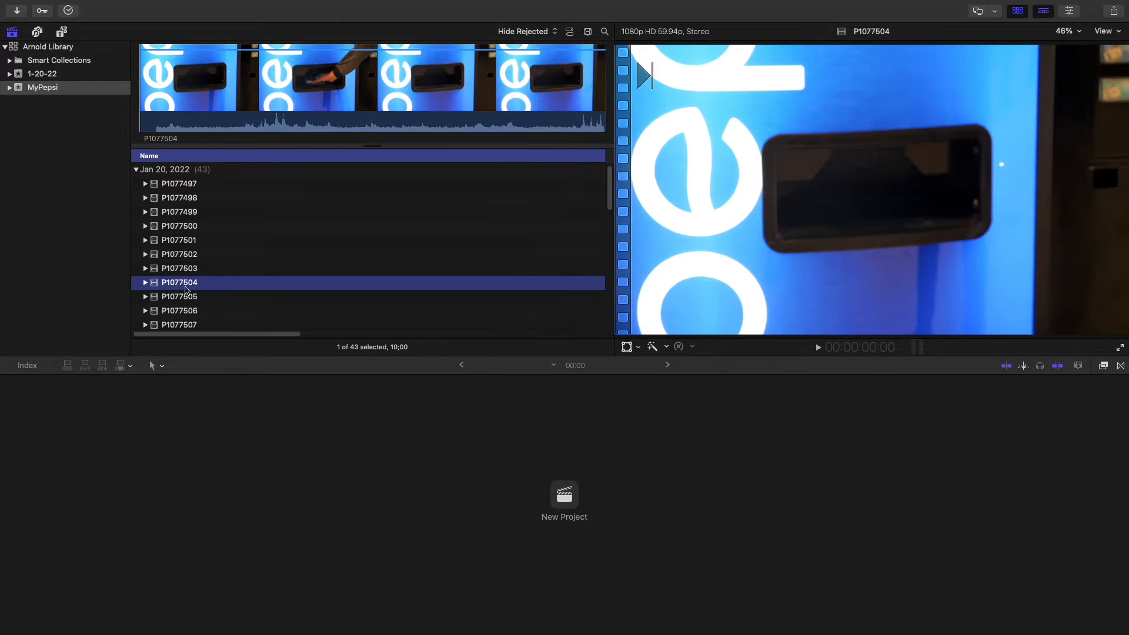
{"action": "scroll", "coordinate": [185, 287], "scroll_direction": "down", "scroll_amount": 3}
{"action": "left_click", "coordinate": [181, 264]}
{"action": "scroll", "coordinate": [188, 293], "scroll_direction": "down", "scroll_amount": 2}
{"action": "left_click", "coordinate": [187, 294]}
{"action": "scroll", "coordinate": [194, 277], "scroll_direction": "down", "scroll_amount": 2}
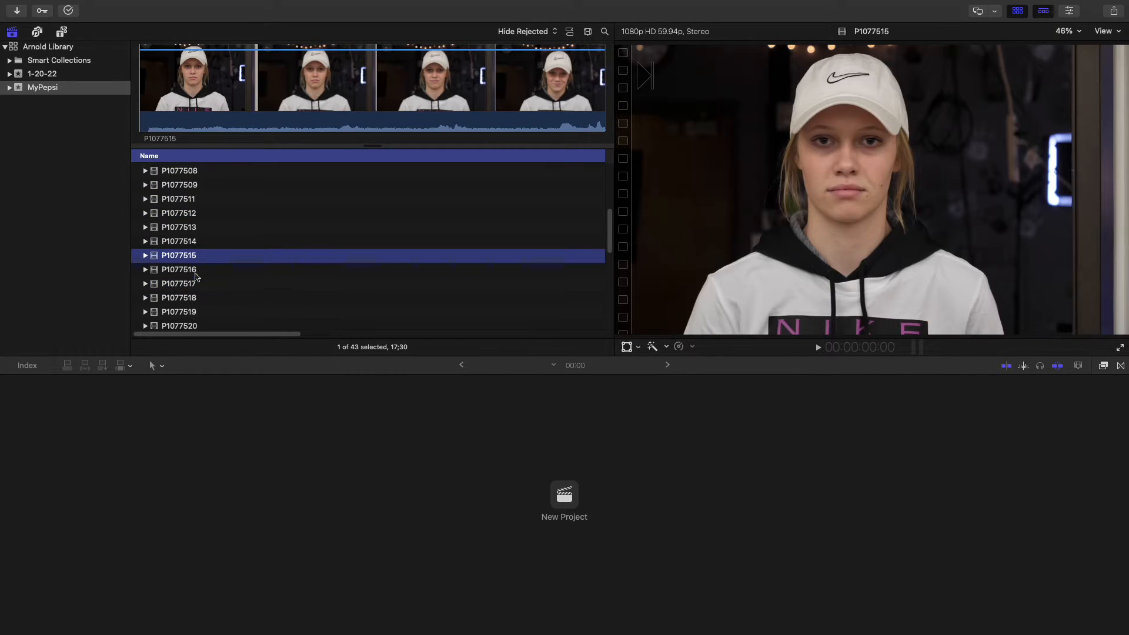
{"action": "left_click", "coordinate": [186, 285]}
{"action": "scroll", "coordinate": [185, 242], "scroll_direction": "up", "scroll_amount": 3}
{"action": "left_click", "coordinate": [186, 258]}
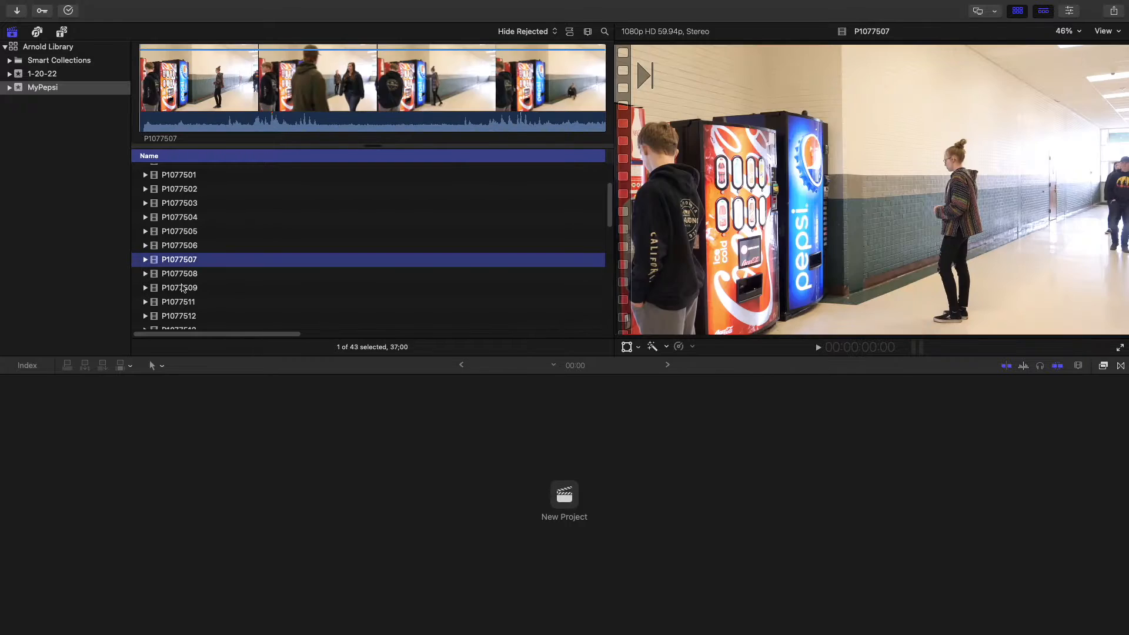
{"action": "left_click", "coordinate": [183, 286]}
{"action": "scroll", "coordinate": [192, 295], "scroll_direction": "down", "scroll_amount": 2}
{"action": "left_click", "coordinate": [191, 288]}
{"action": "scroll", "coordinate": [191, 285], "scroll_direction": "down", "scroll_amount": 3}
{"action": "left_click", "coordinate": [188, 271]}
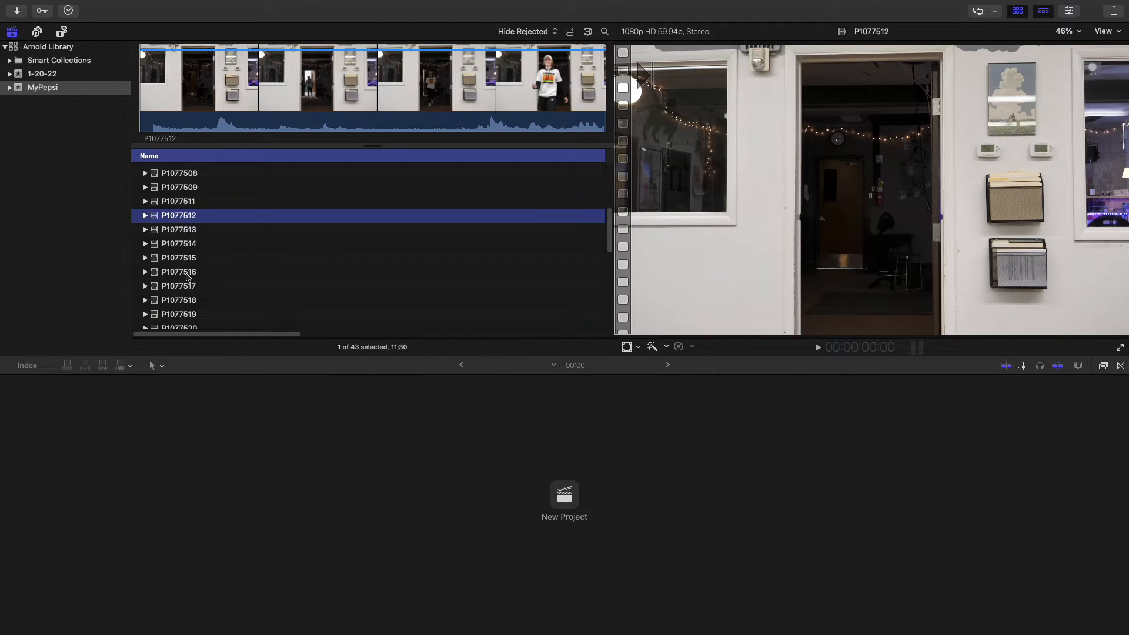
{"action": "scroll", "coordinate": [190, 256], "scroll_direction": "down", "scroll_amount": 2}
{"action": "left_click", "coordinate": [181, 283]}
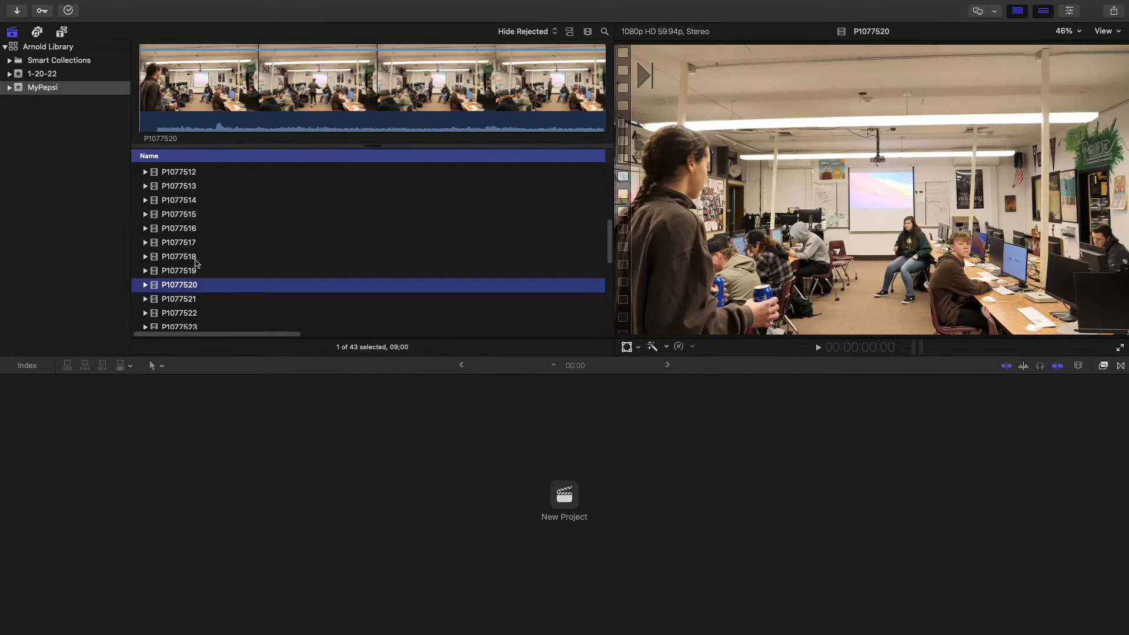
{"action": "scroll", "coordinate": [198, 262], "scroll_direction": "up", "scroll_amount": 5}
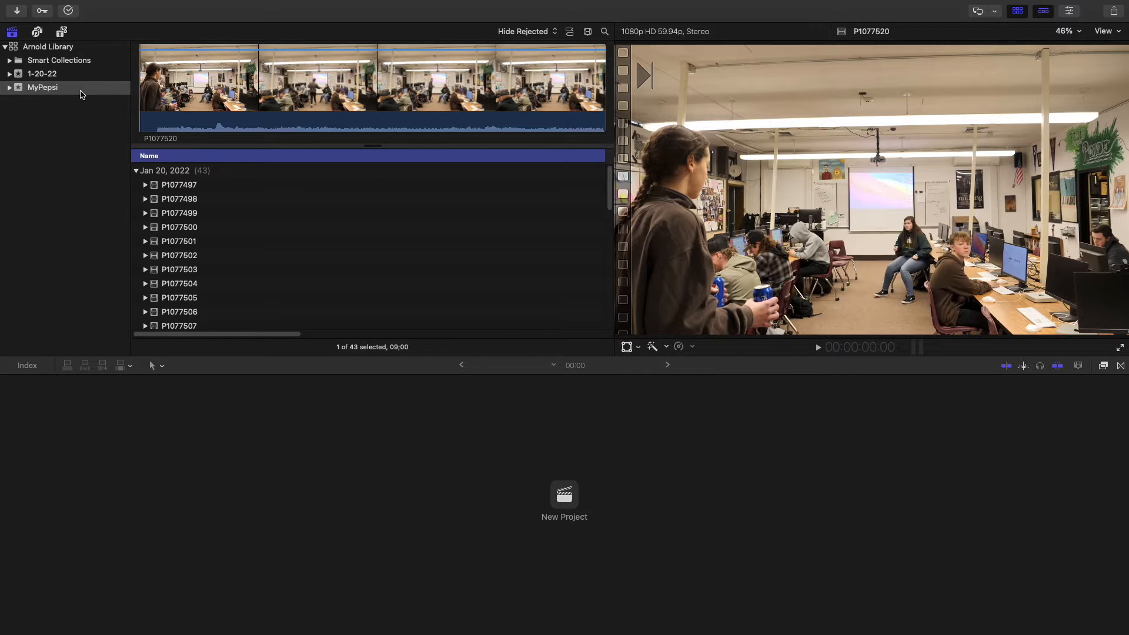
{"action": "left_click", "coordinate": [182, 198]}
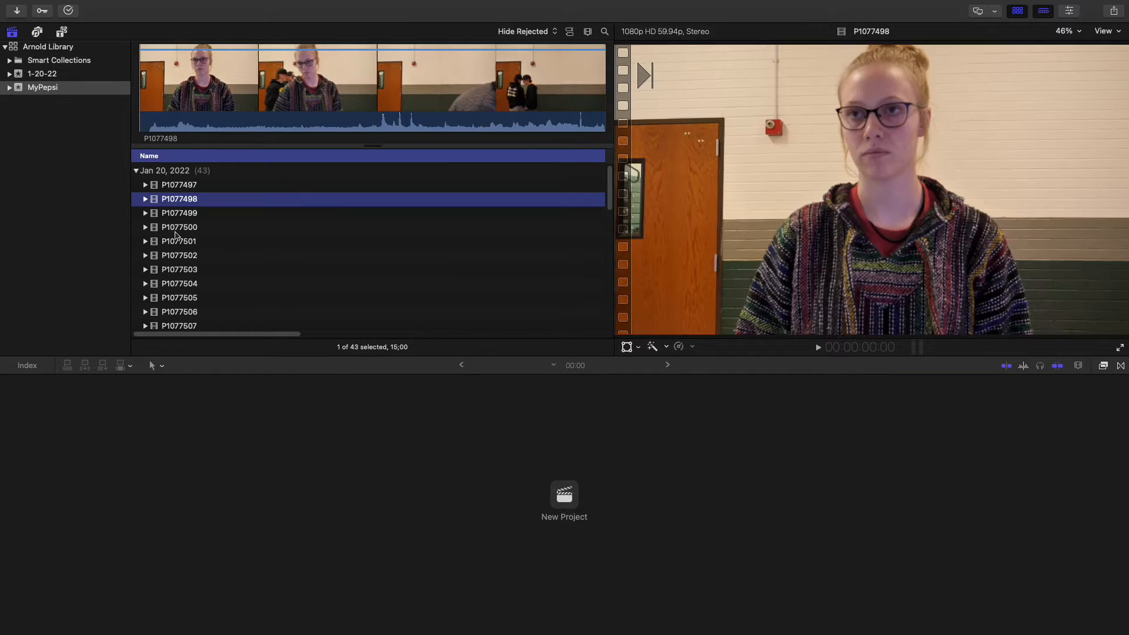
{"action": "left_click", "coordinate": [172, 241]}
{"action": "left_click", "coordinate": [198, 297]}
{"action": "scroll", "coordinate": [198, 297], "scroll_direction": "down", "scroll_amount": 5}
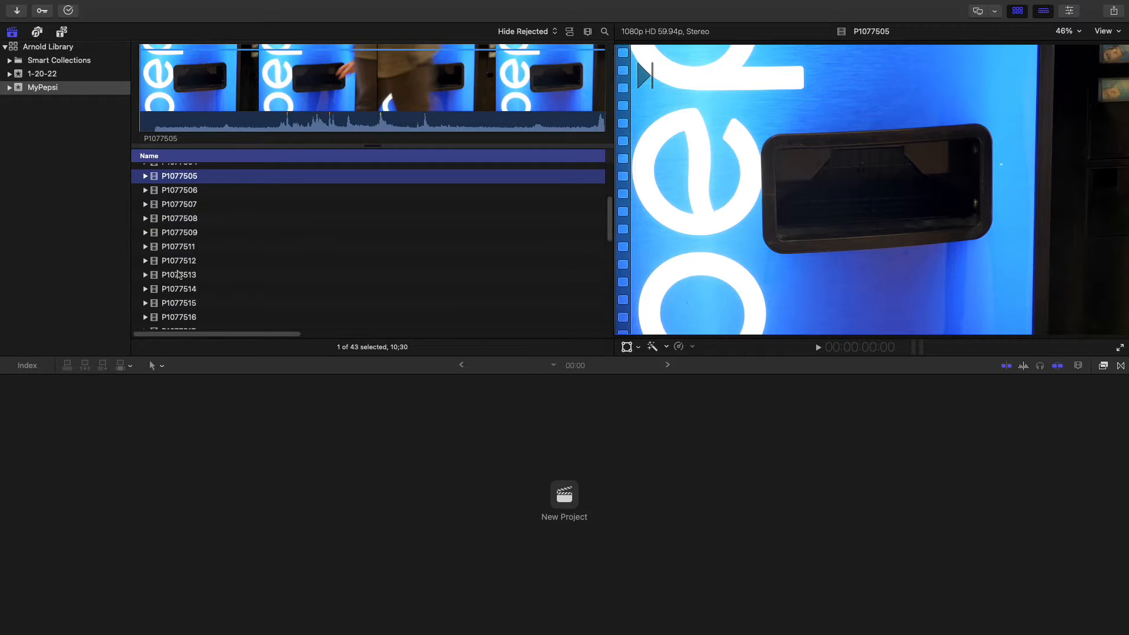
{"action": "left_click", "coordinate": [177, 269]}
{"action": "scroll", "coordinate": [195, 295], "scroll_direction": "down", "scroll_amount": 4}
{"action": "left_click", "coordinate": [189, 298]}
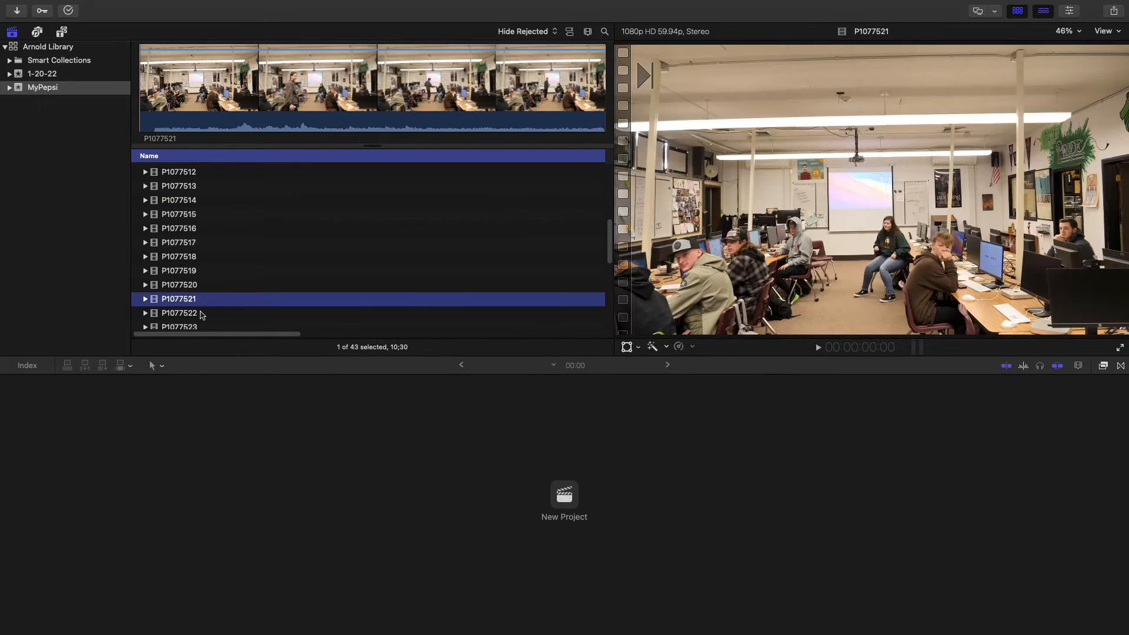
{"action": "scroll", "coordinate": [190, 298], "scroll_direction": "down", "scroll_amount": 4}
{"action": "scroll", "coordinate": [189, 298], "scroll_direction": "up", "scroll_amount": 1}
{"action": "scroll", "coordinate": [190, 299], "scroll_direction": "up", "scroll_amount": 10}
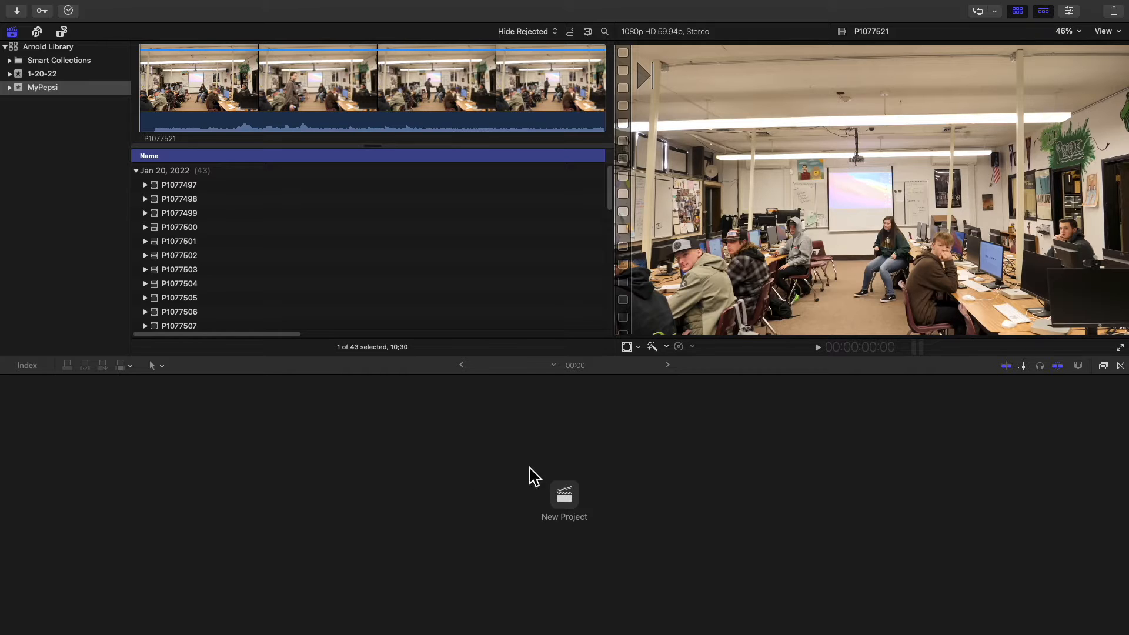
Step: Start a new project named MyPepsi V1 in the MyPepsi event, comparing the automatic settings and returning to custom settings
{"action": "left_click", "coordinate": [564, 494]}
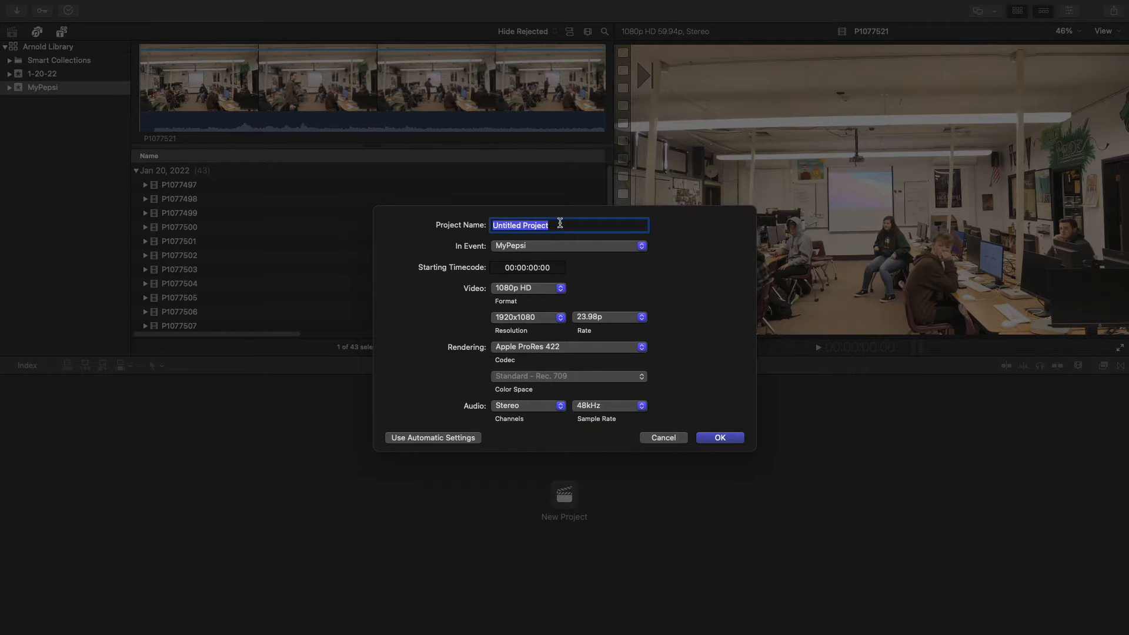
{"action": "type", "text": "MyPepsi V1"}
{"action": "left_click", "coordinate": [452, 437]}
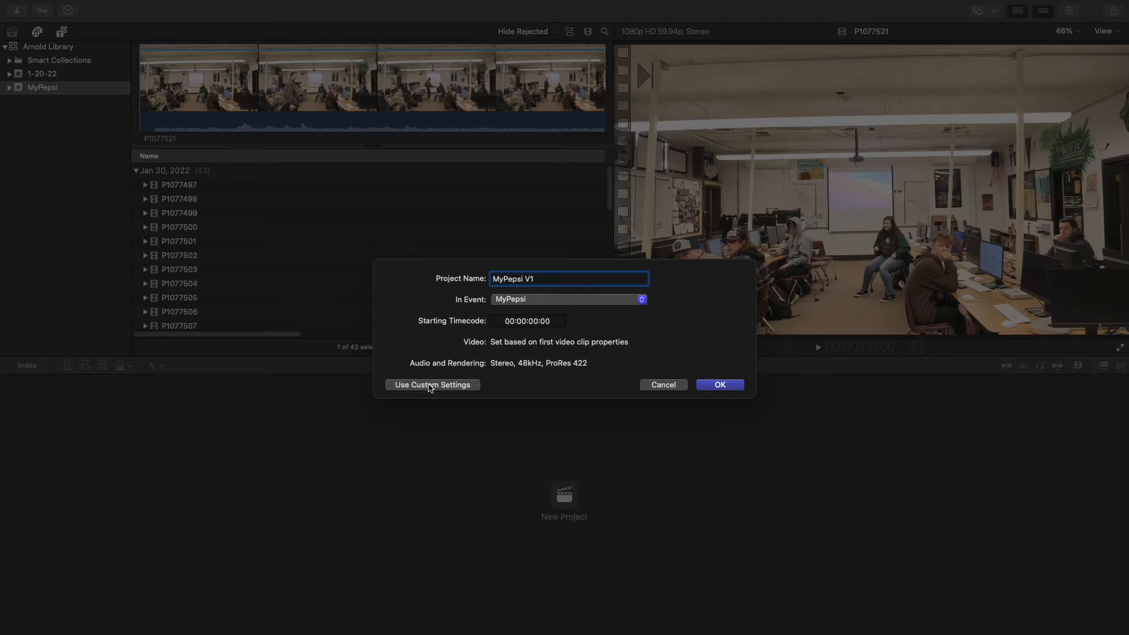
{"action": "left_click", "coordinate": [431, 386]}
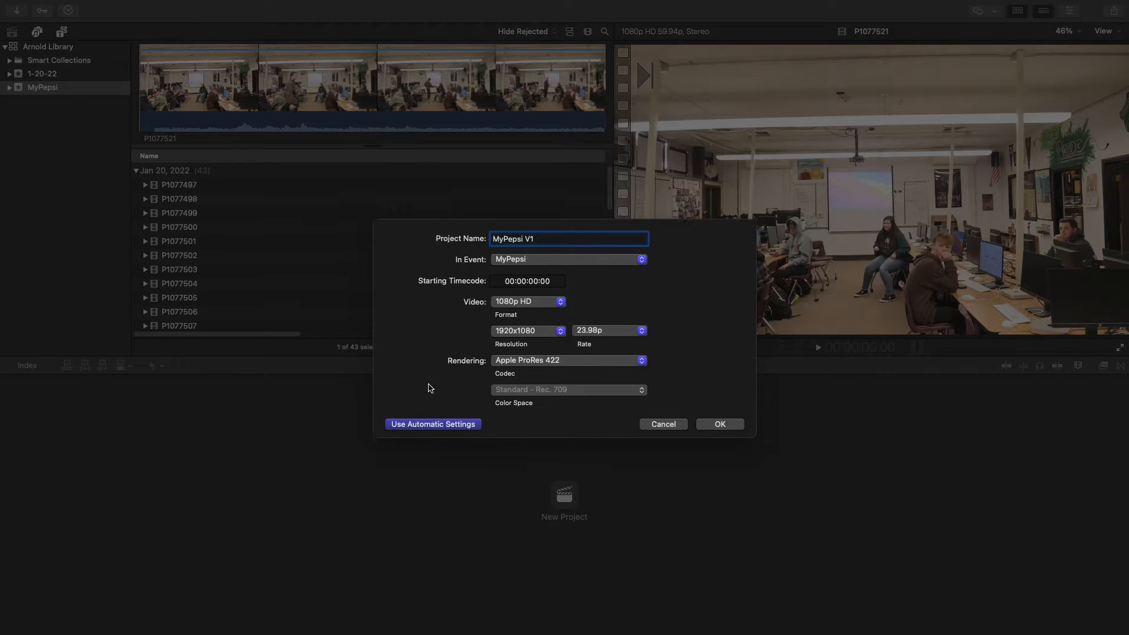
Step: Keep the video format at 1080p HD, 1920x1080 and 23.98p after reviewing the alternatives, and create the project
{"action": "left_click", "coordinate": [560, 288]}
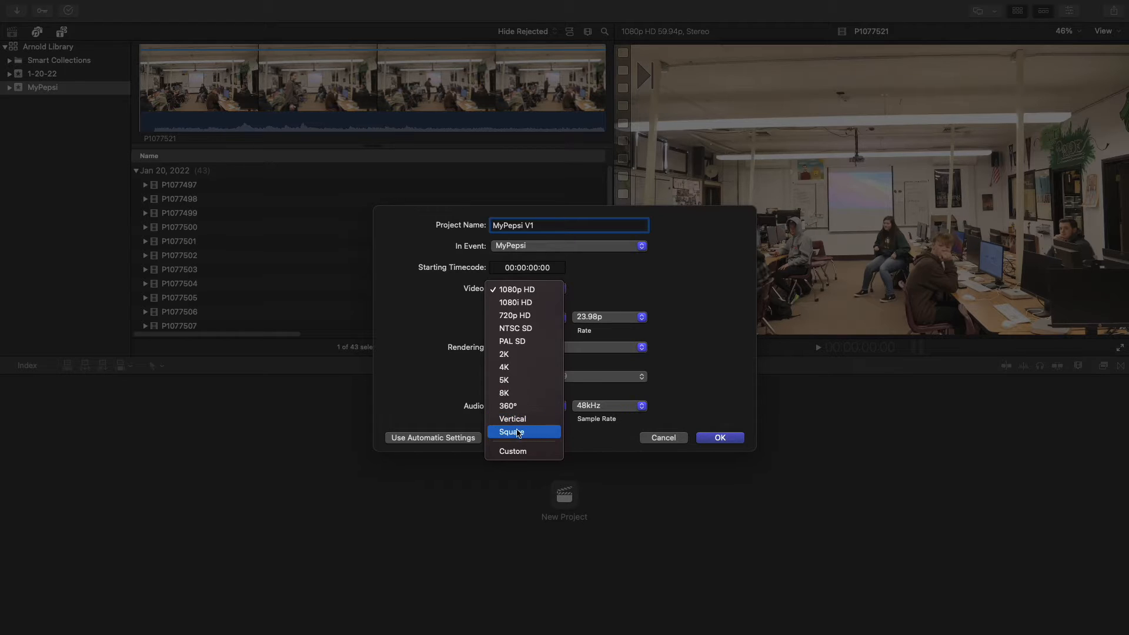
{"action": "left_click", "coordinate": [511, 289]}
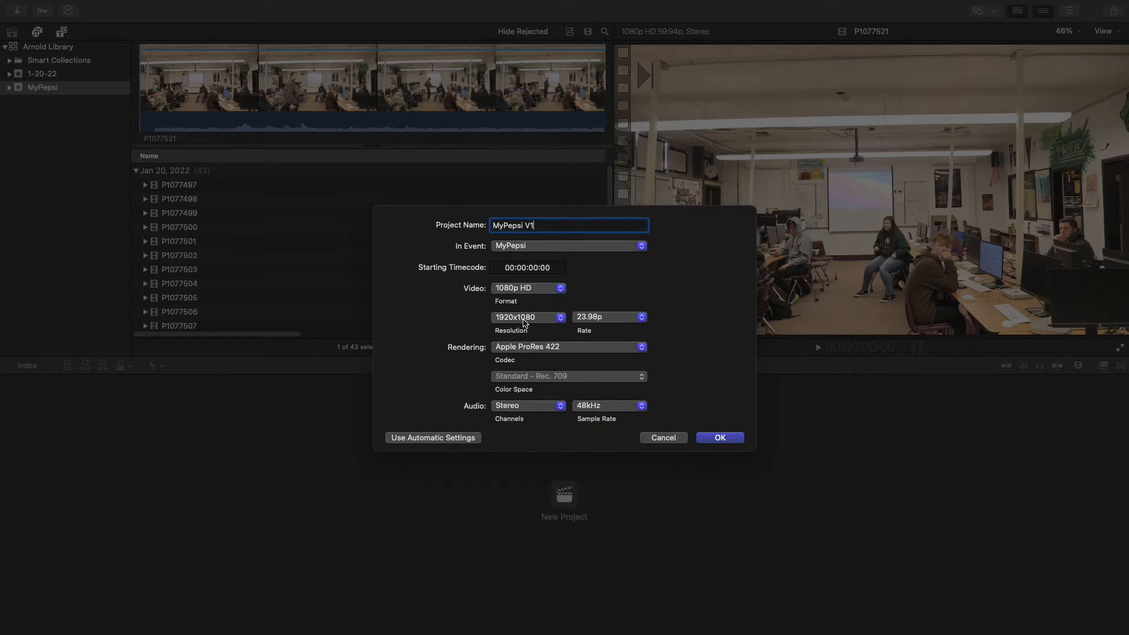
{"action": "left_click", "coordinate": [560, 318]}
{"action": "left_click", "coordinate": [561, 320]}
{"action": "left_click", "coordinate": [641, 318]}
{"action": "left_click", "coordinate": [640, 319]}
{"action": "left_click", "coordinate": [720, 438]}
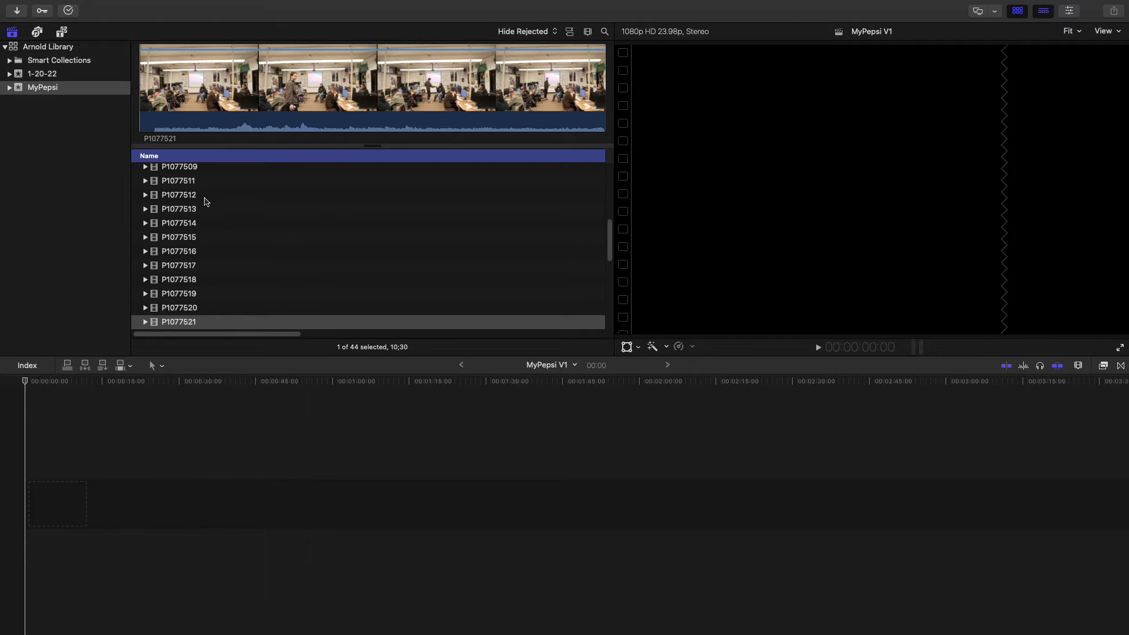
Step: Preview the first clips in the MyPepsi event list, from P1077497 to P1077500, and return to P1077497
{"action": "left_click", "coordinate": [177, 169]}
{"action": "scroll", "coordinate": [182, 197], "scroll_direction": "up", "scroll_amount": 5}
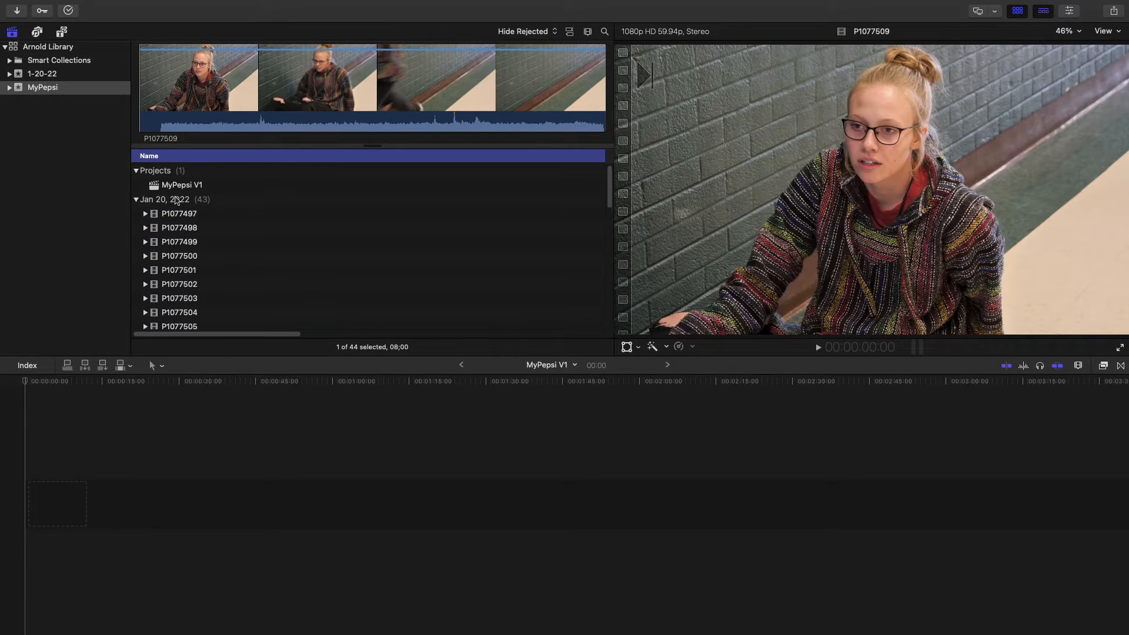
{"action": "left_click", "coordinate": [184, 215]}
{"action": "scroll", "coordinate": [187, 246], "scroll_direction": "down", "scroll_amount": 2}
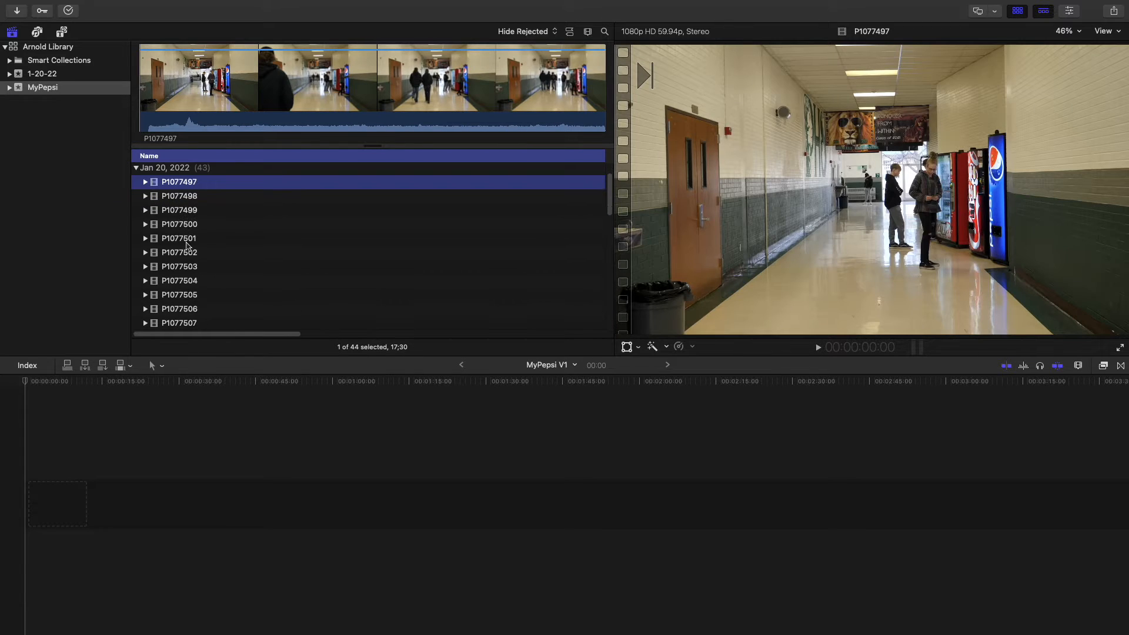
{"action": "left_click", "coordinate": [186, 197]}
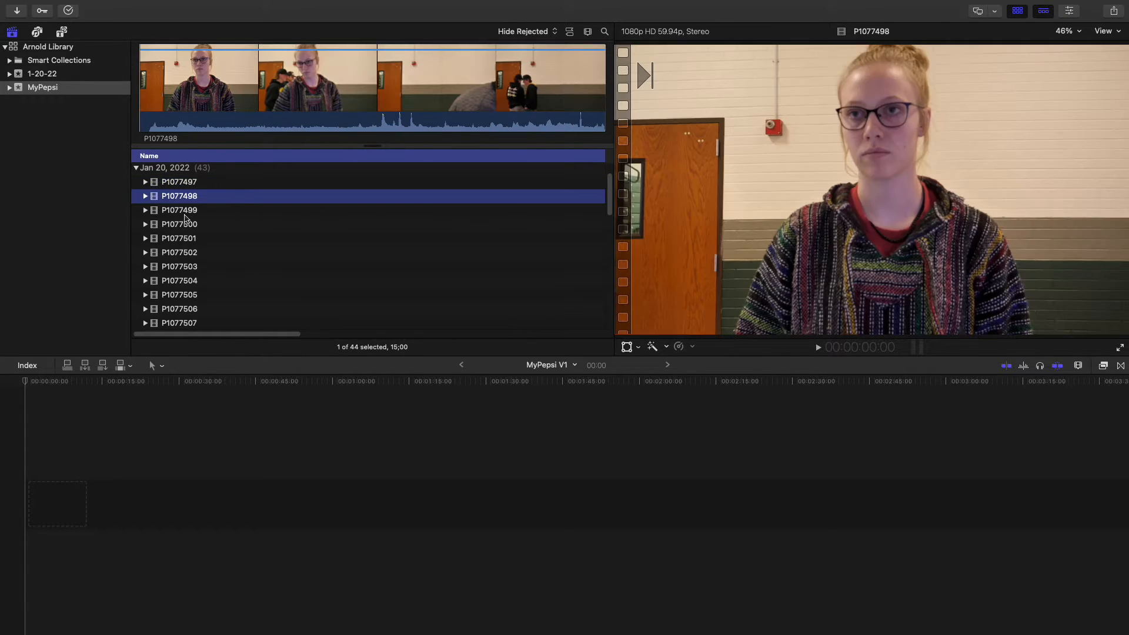
{"action": "left_click", "coordinate": [186, 211]}
{"action": "left_click", "coordinate": [186, 225]}
{"action": "left_click", "coordinate": [186, 183]}
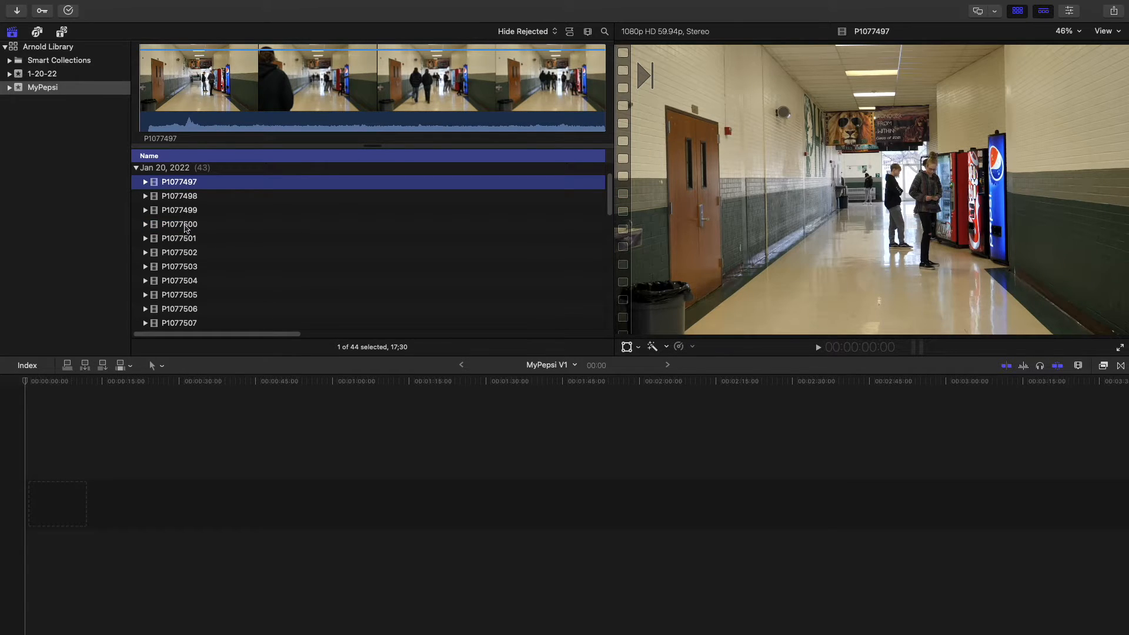
{"action": "left_click", "coordinate": [186, 225]}
{"action": "left_click", "coordinate": [190, 185]}
{"action": "left_click", "coordinate": [164, 496]}
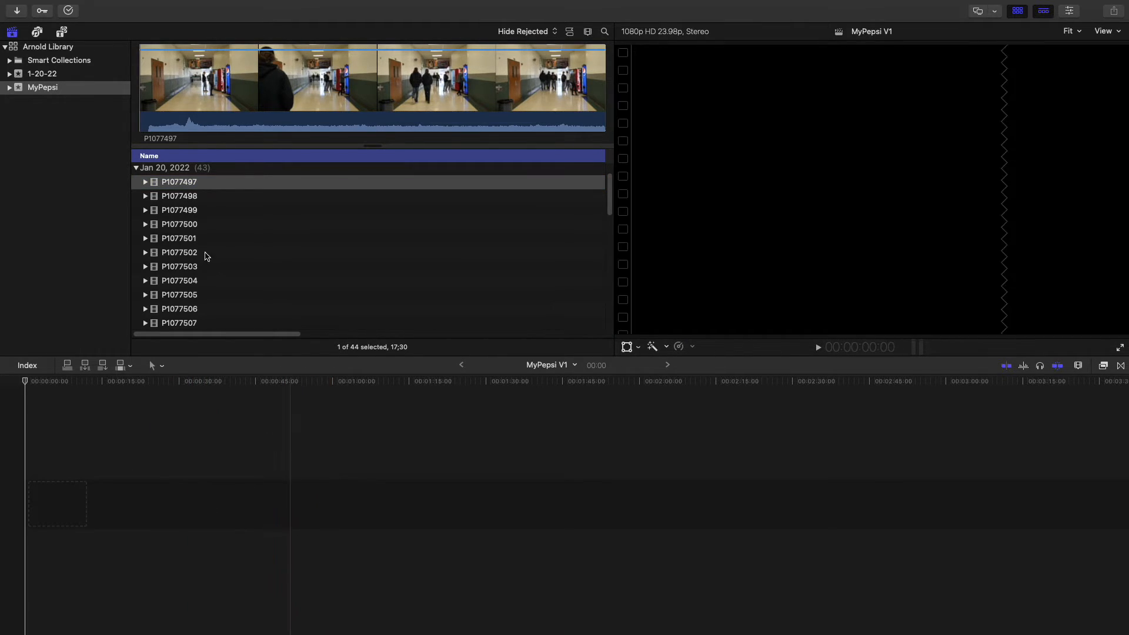
{"action": "left_click", "coordinate": [185, 199]}
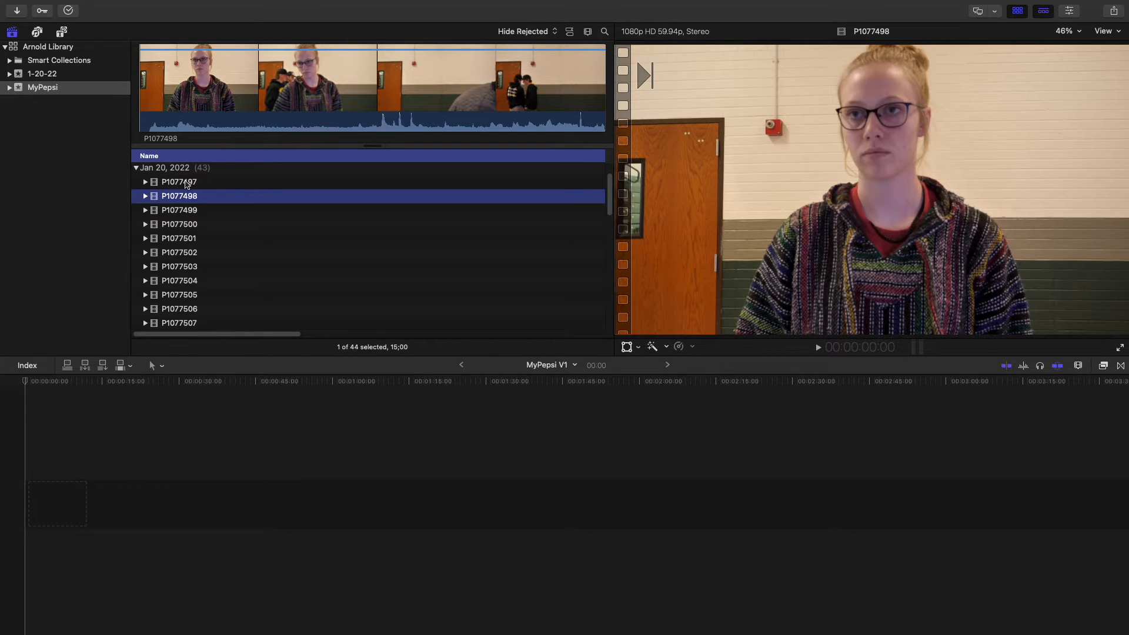
{"action": "left_click", "coordinate": [187, 183]}
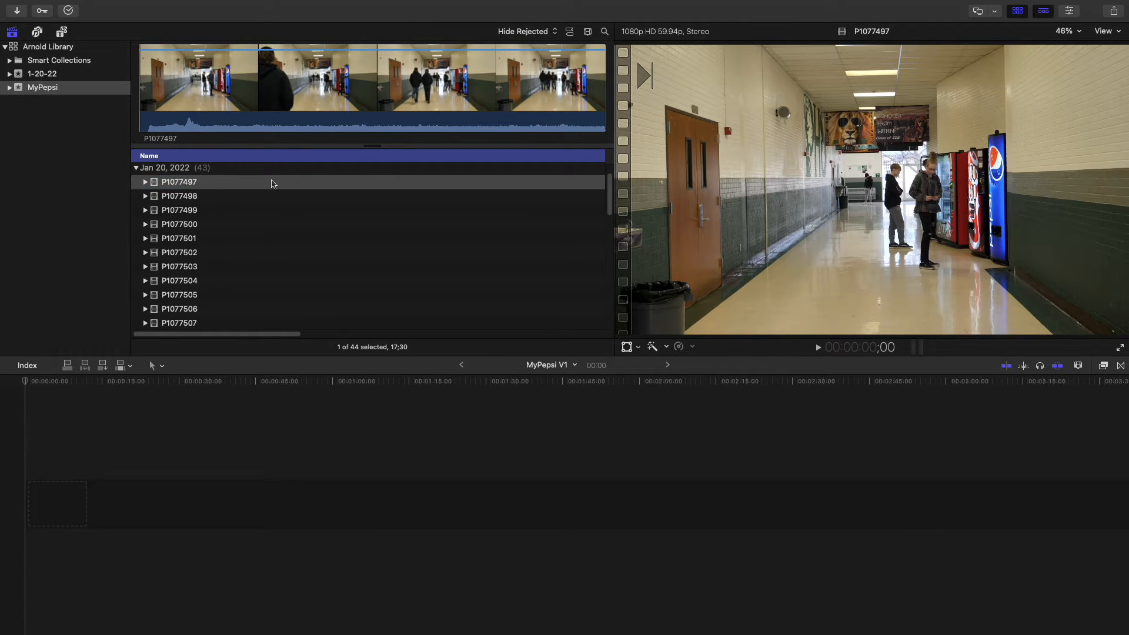
Step: Switch the browser from list view to filmstrip view and lengthen the clip filmstrips
{"action": "left_click", "coordinate": [570, 32]}
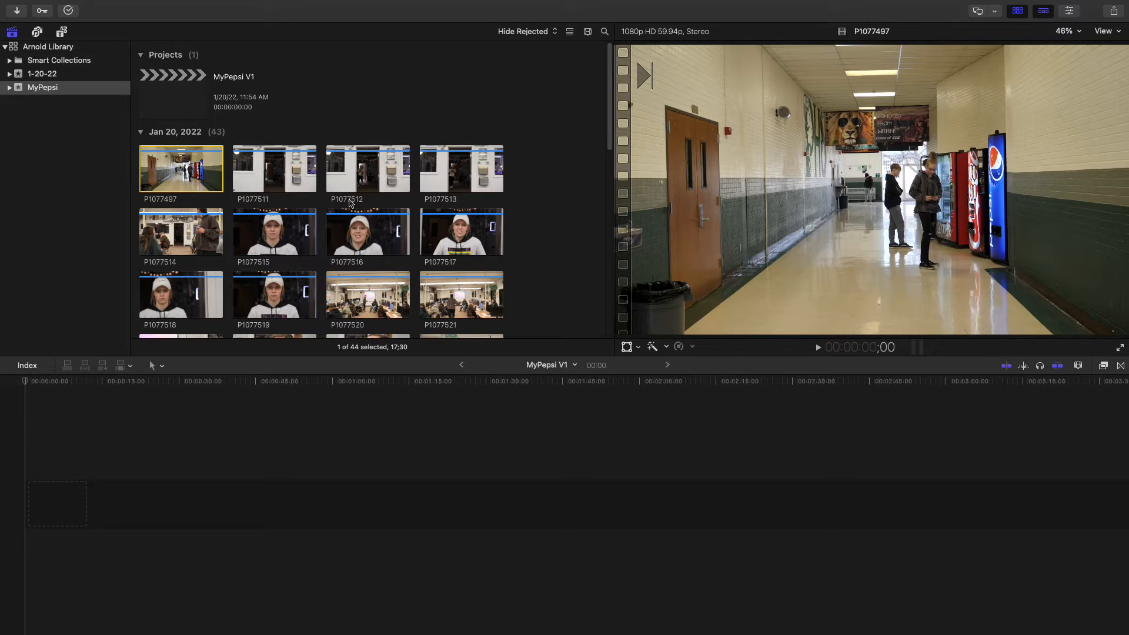
{"action": "key", "text": "Up"}
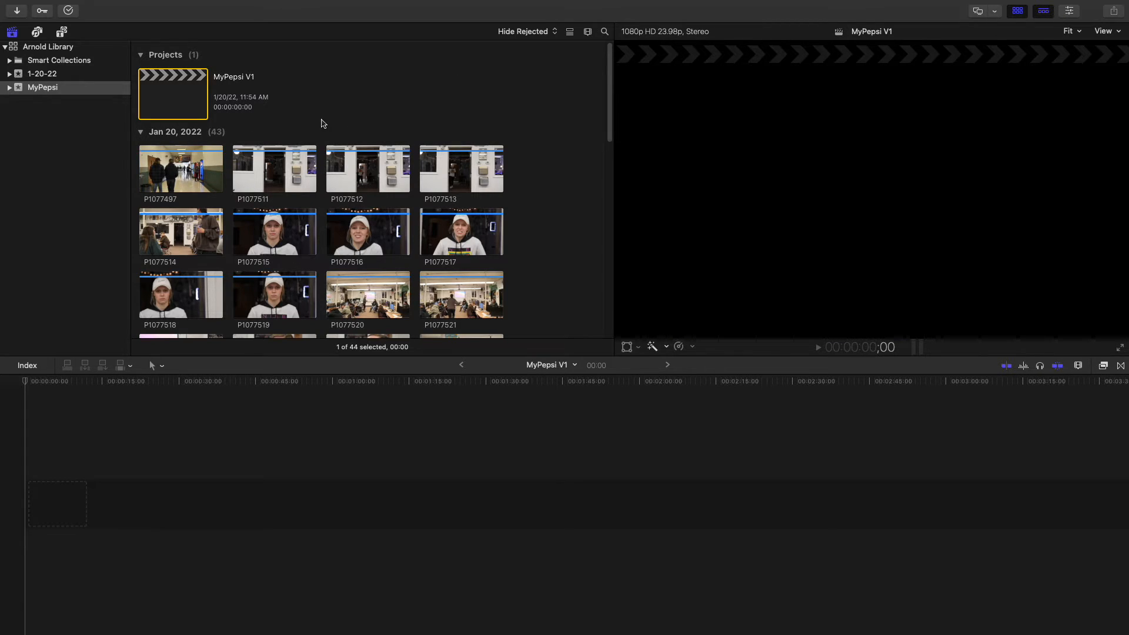
{"action": "key", "text": "super+equal"}
{"action": "key", "text": "super+equal"}
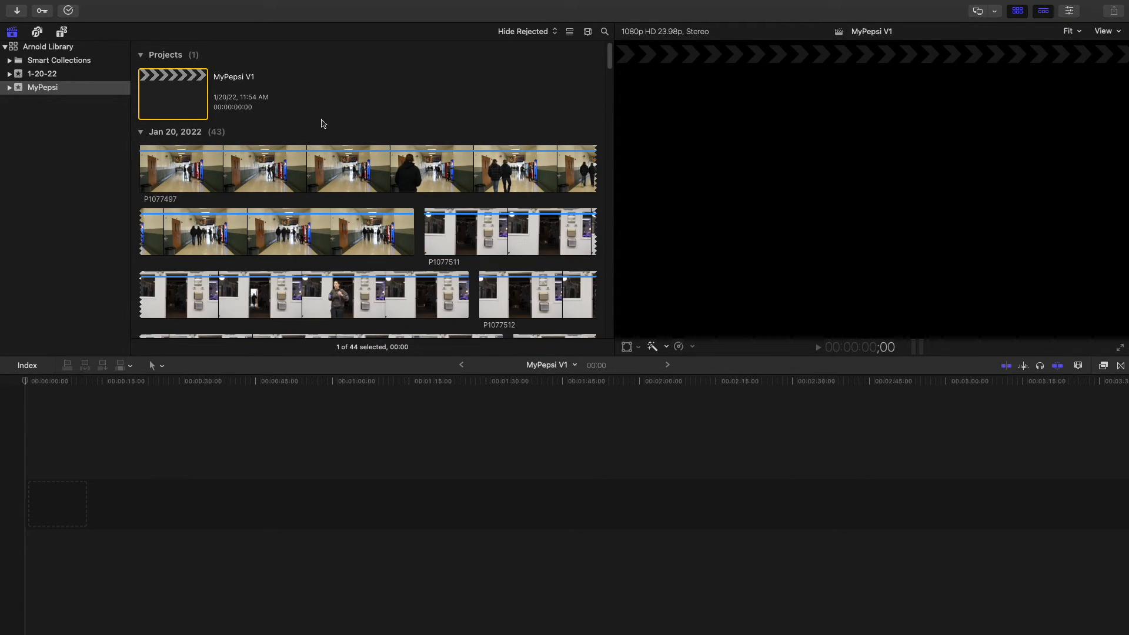
Step: Skim through the filmstrips of the hallway clip P1077497 and the doorway clips P1077511 and P1077512
{"action": "left_click", "coordinate": [288, 172]}
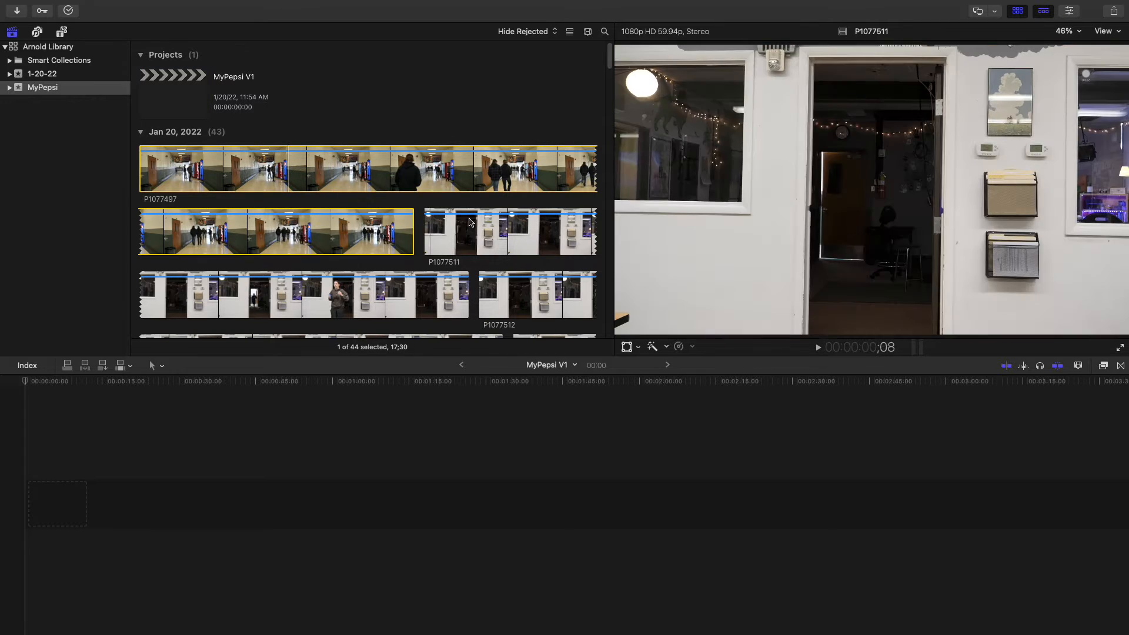
{"action": "left_click", "coordinate": [488, 231]}
{"action": "left_click", "coordinate": [274, 174]}
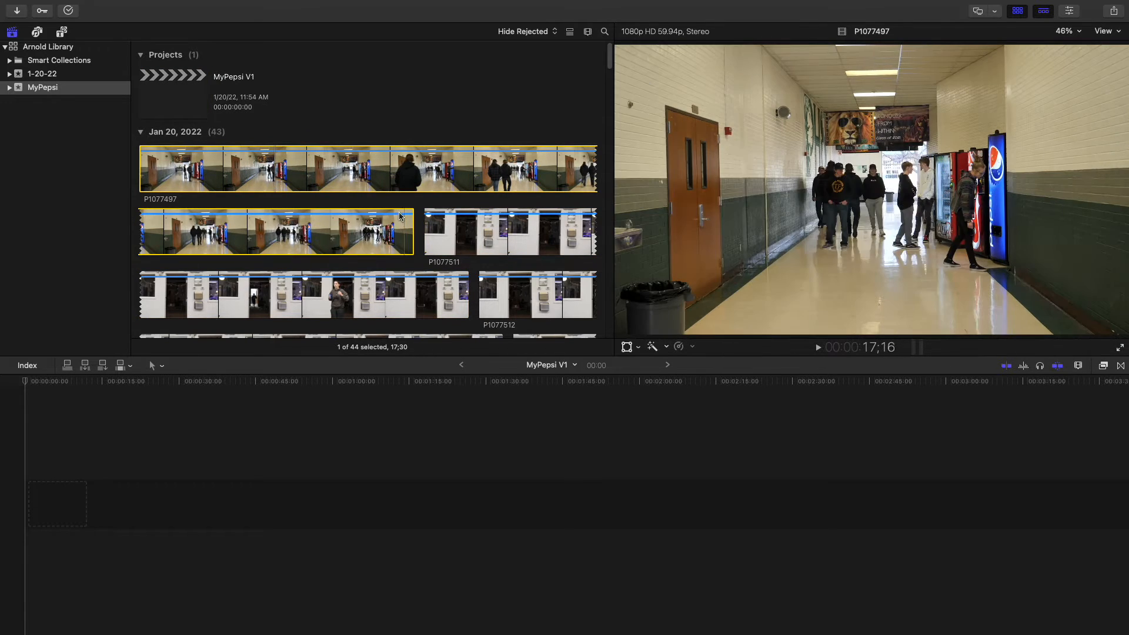
{"action": "left_click", "coordinate": [470, 251]}
{"action": "scroll", "coordinate": [500, 259], "scroll_direction": "down", "scroll_amount": 3}
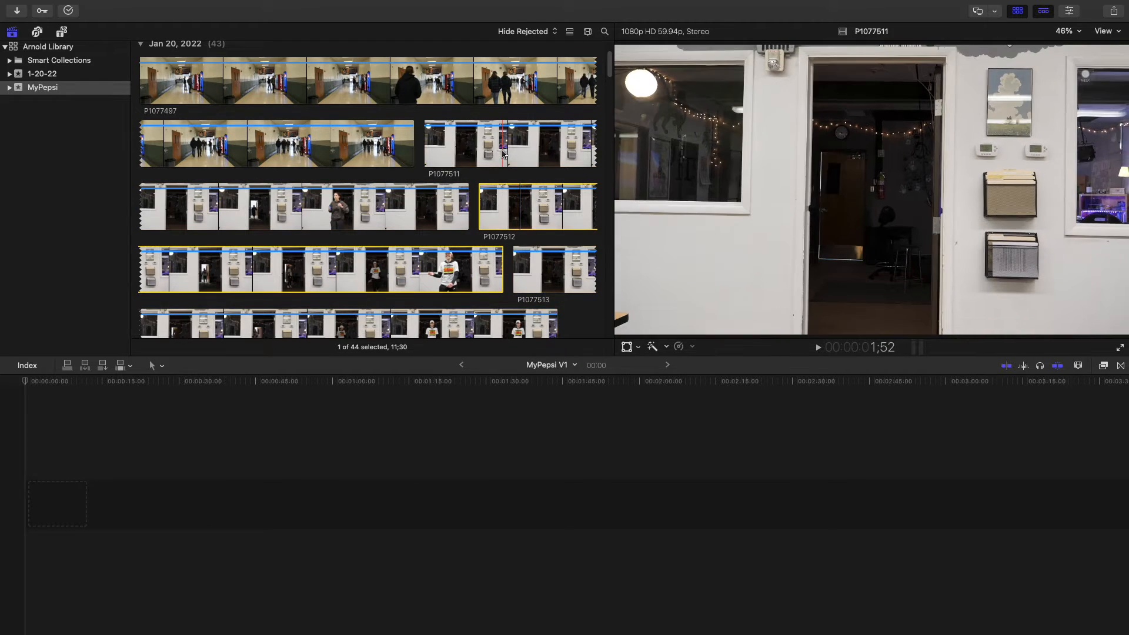
{"action": "left_click", "coordinate": [370, 147]}
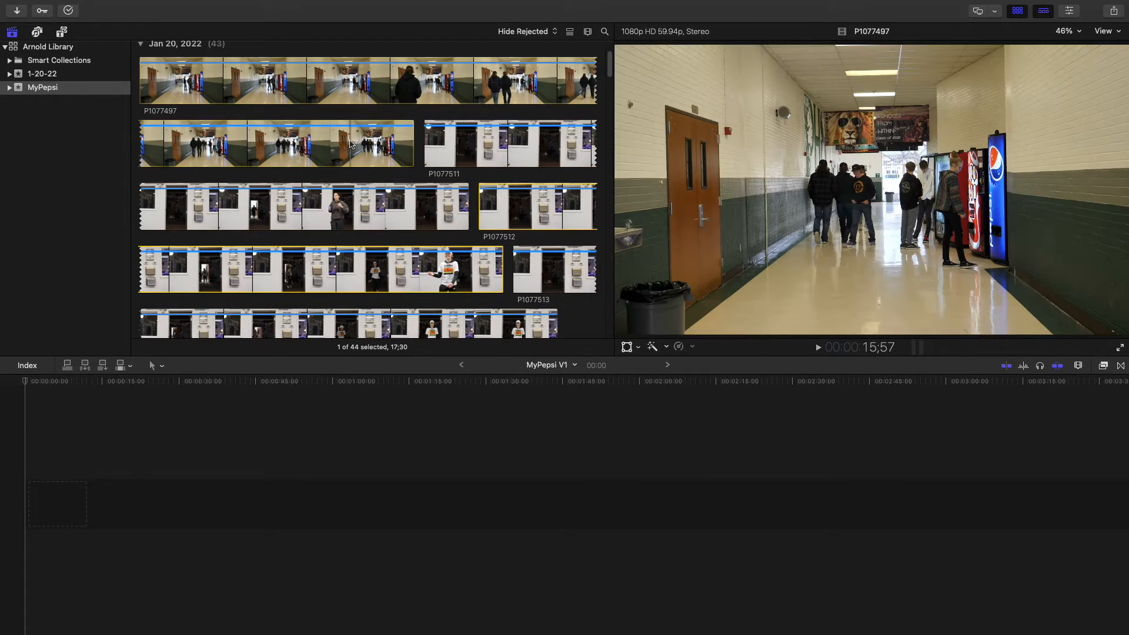
{"action": "left_click", "coordinate": [371, 205]}
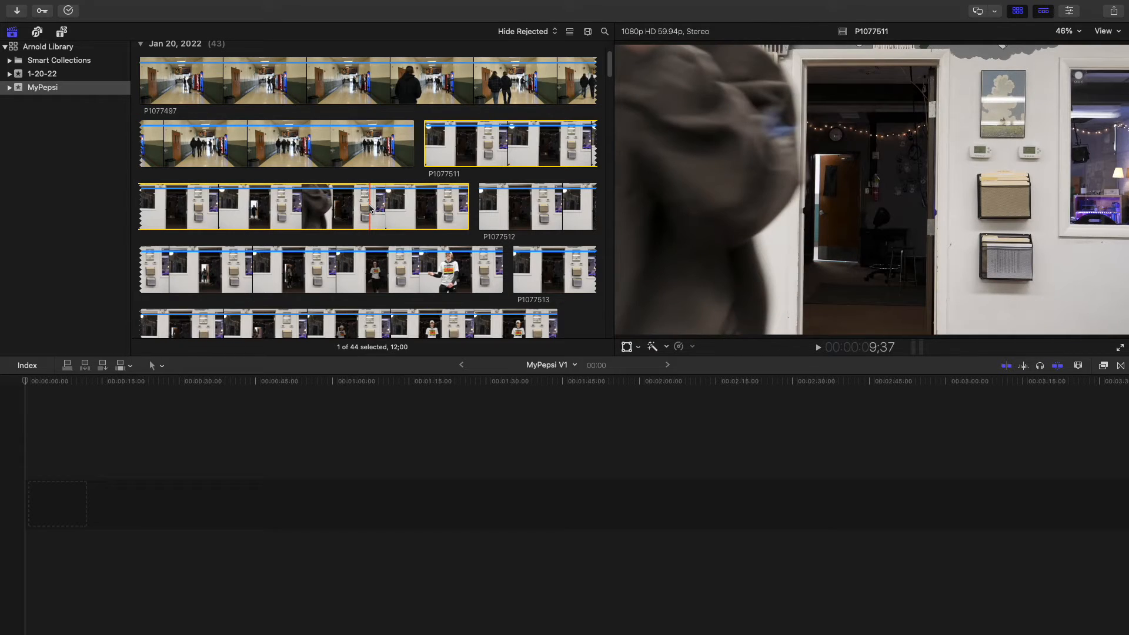
Step: Try shorter and longer filmstrip lengths in the browser and settle on a medium length that fits more clips
{"action": "key", "text": "super+minus"}
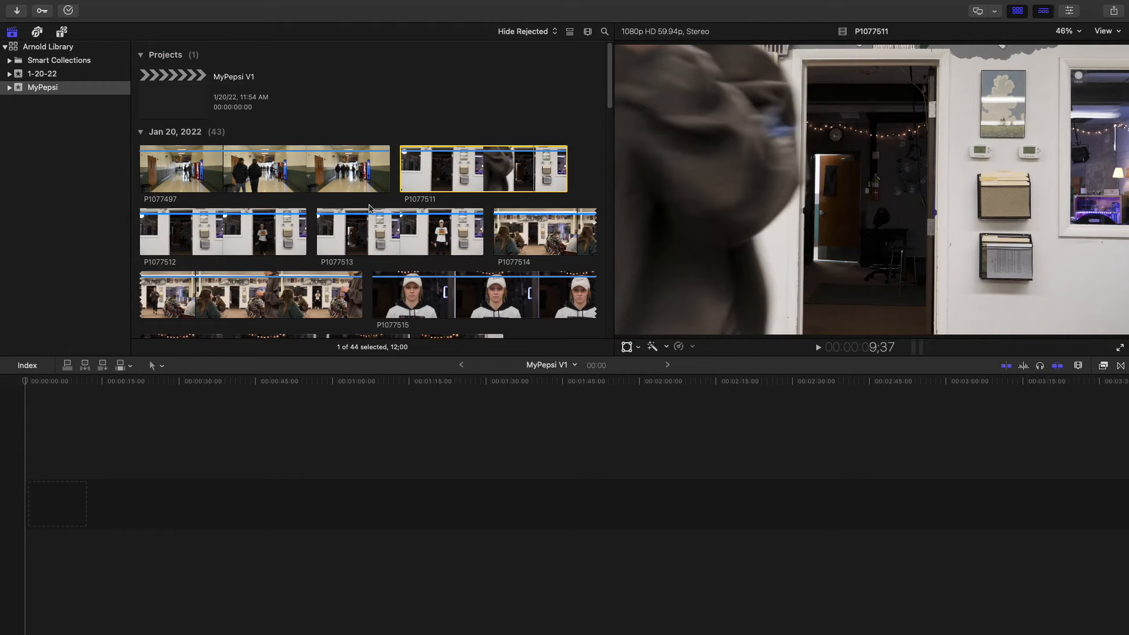
{"action": "key", "text": "super+minus"}
{"action": "key", "text": "super+equal"}
{"action": "key", "text": "super+equal"}
{"action": "key", "text": "super+minus"}
{"action": "key", "text": "super+minus"}
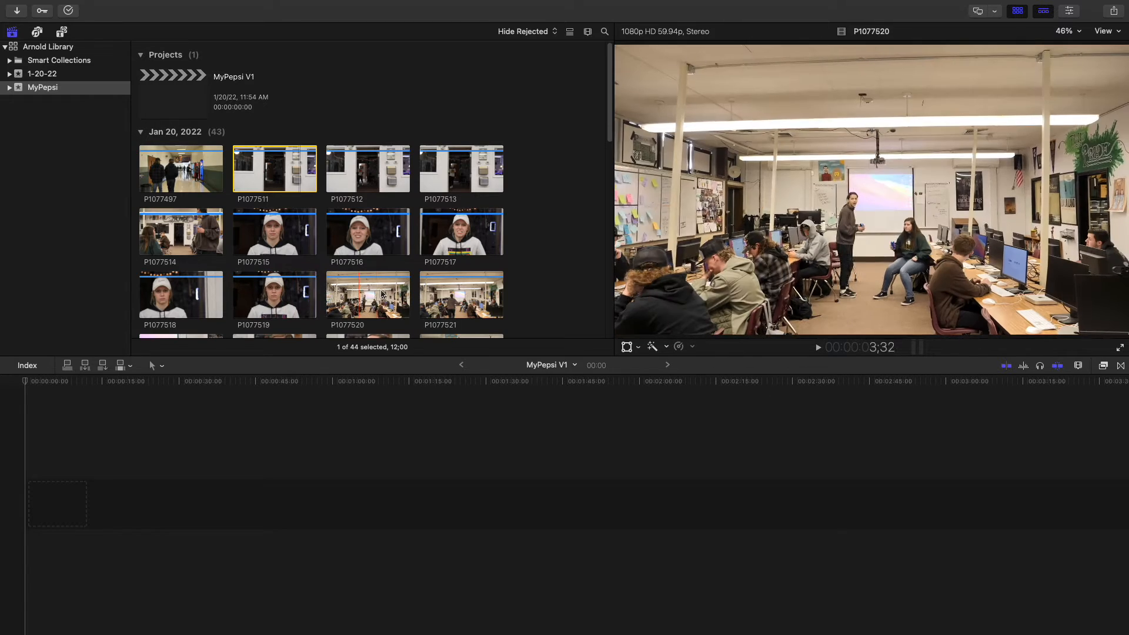
{"action": "key", "text": "super+equal"}
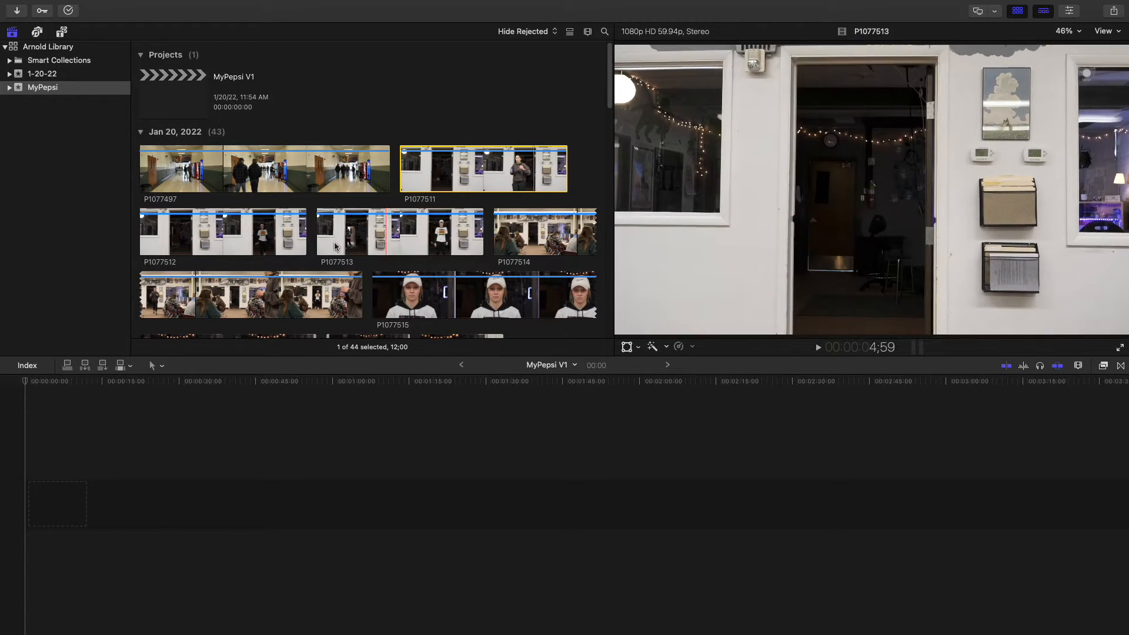
{"action": "scroll", "coordinate": [379, 238], "scroll_direction": "down", "scroll_amount": 10}
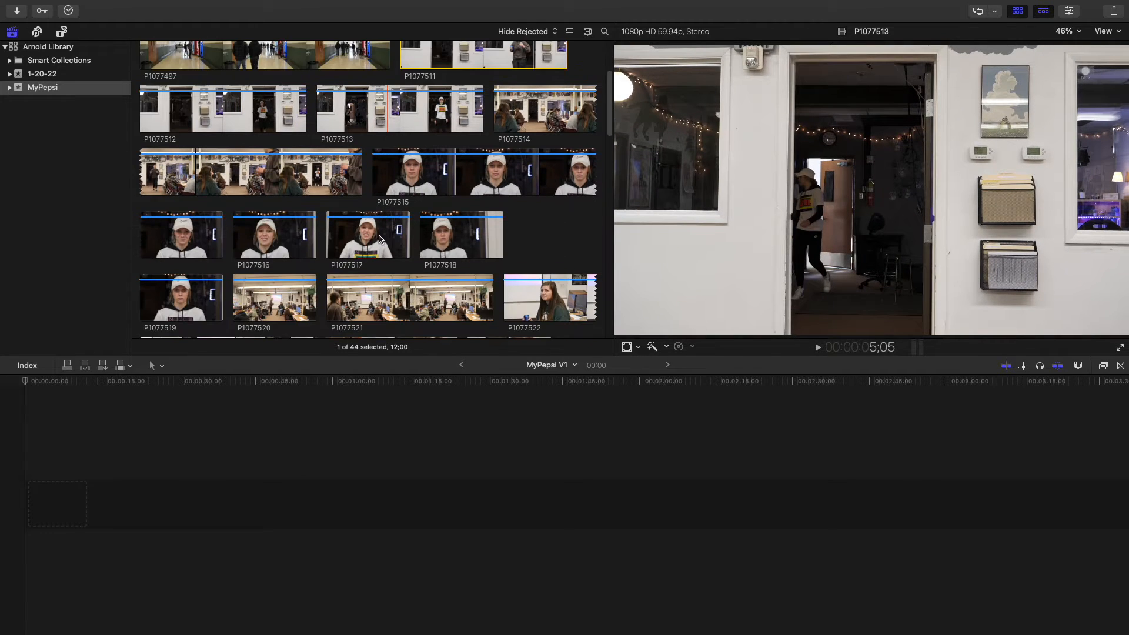
{"action": "scroll", "coordinate": [379, 237], "scroll_direction": "up", "scroll_amount": 10}
Step: Add the whole hallway clip P1077497 to the empty timeline and delete it again
{"action": "left_click", "coordinate": [239, 183]}
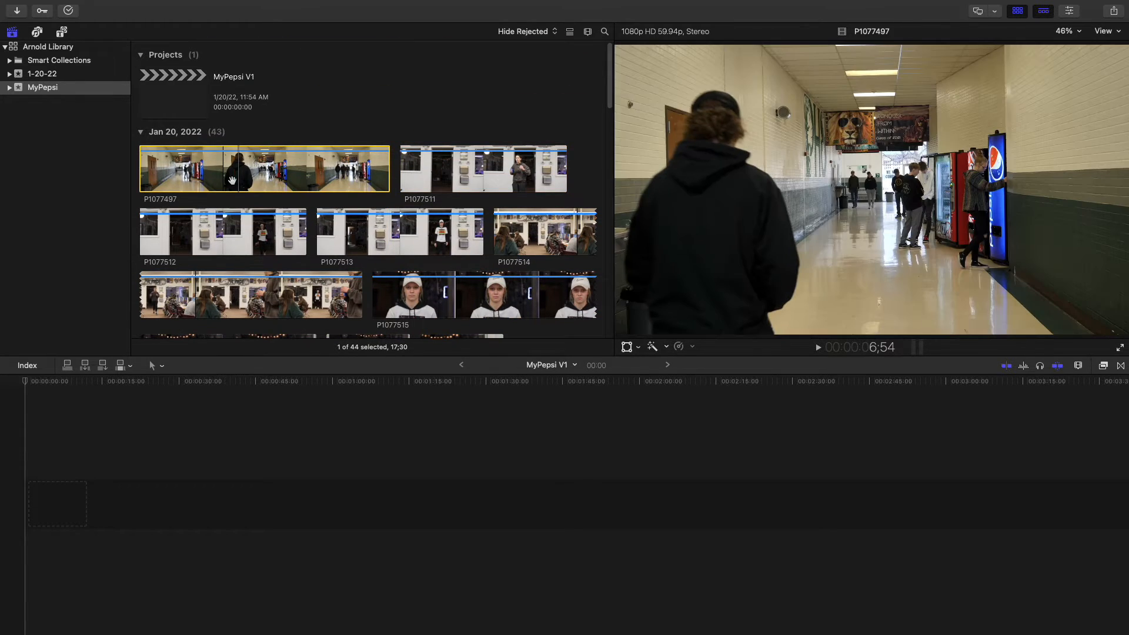
{"action": "left_click_drag", "start_coordinate": [242, 166], "coordinate": [197, 483]}
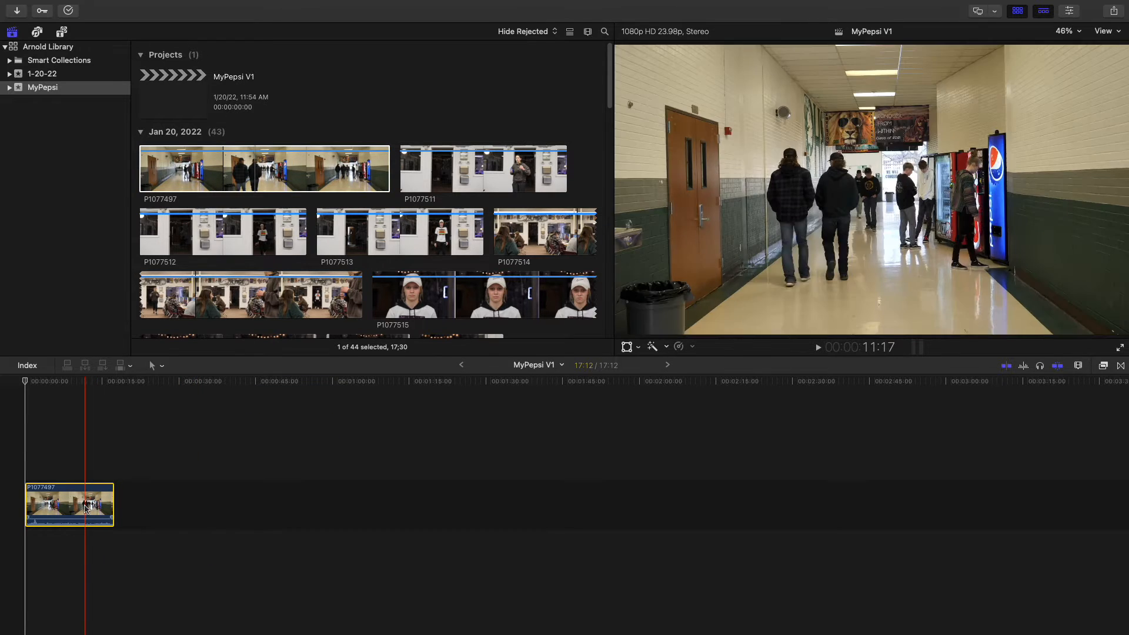
{"action": "key", "text": "Delete"}
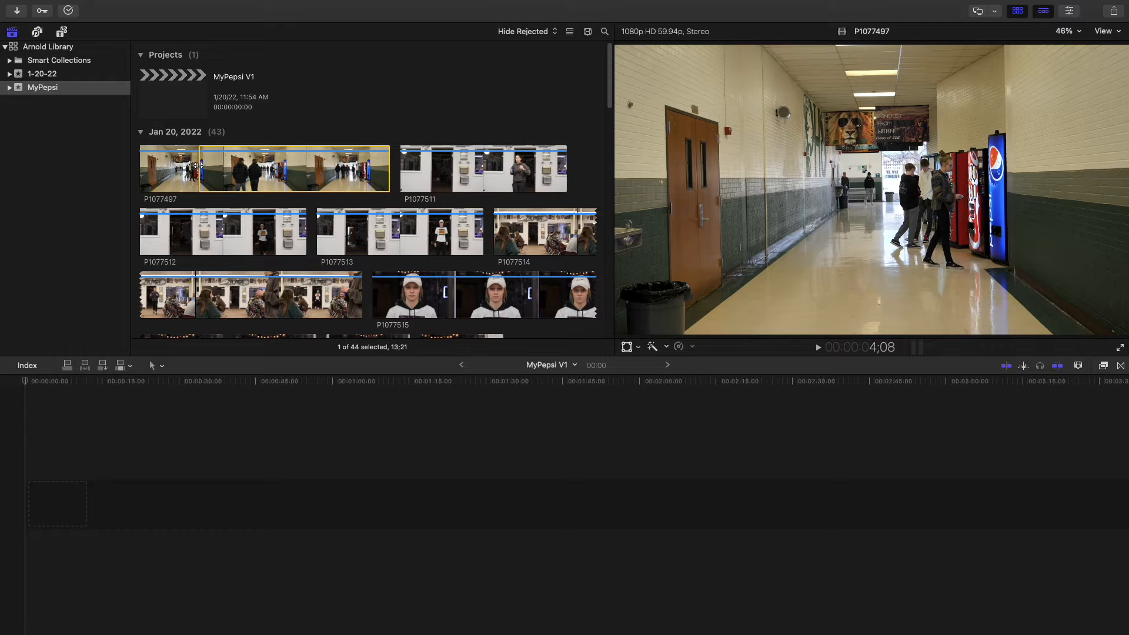
Step: Extend the selected range of P1077497 to nearly the full clip and place it at the beginning of the timeline
{"action": "left_click_drag", "start_coordinate": [185, 169], "coordinate": [389, 168]}
{"action": "left_click_drag", "start_coordinate": [180, 168], "coordinate": [110, 167]}
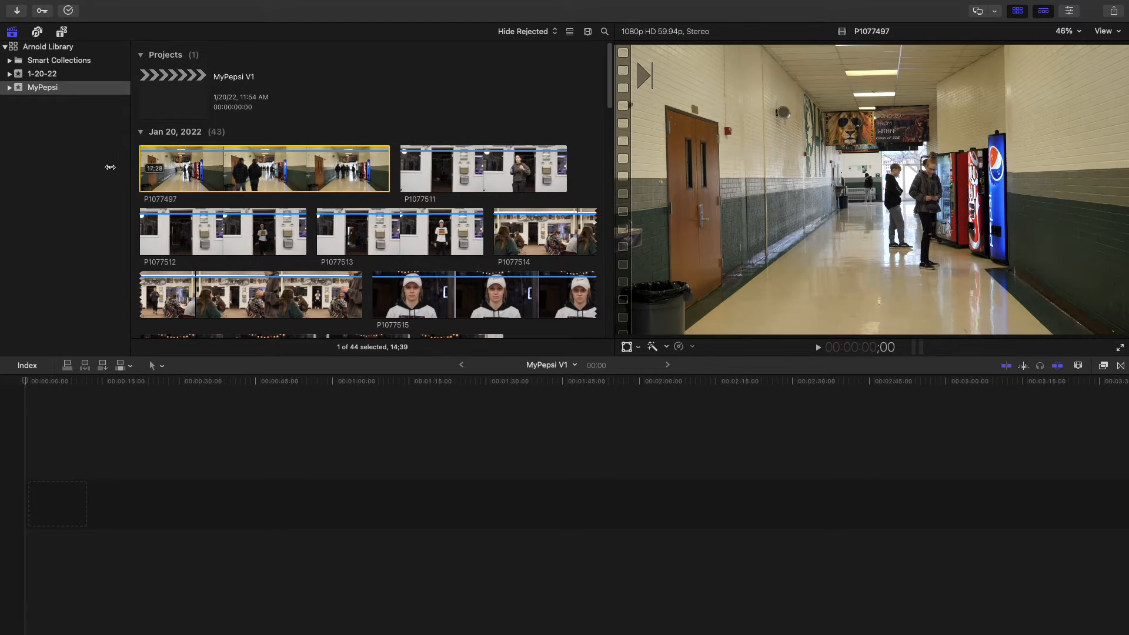
{"action": "left_click_drag", "start_coordinate": [203, 167], "coordinate": [25, 403]}
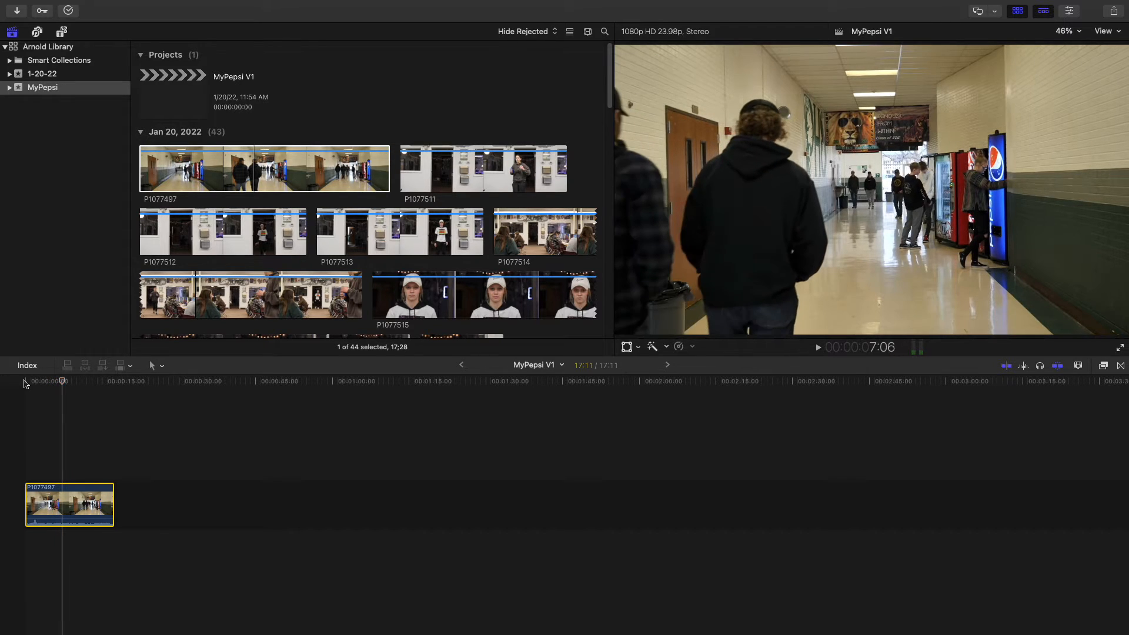
Step: Return the playhead to the start and enlarge the timeline view, stretching the clip display and making it slightly taller
{"action": "left_click", "coordinate": [60, 381]}
{"action": "left_click_drag", "start_coordinate": [60, 381], "coordinate": [25, 383]}
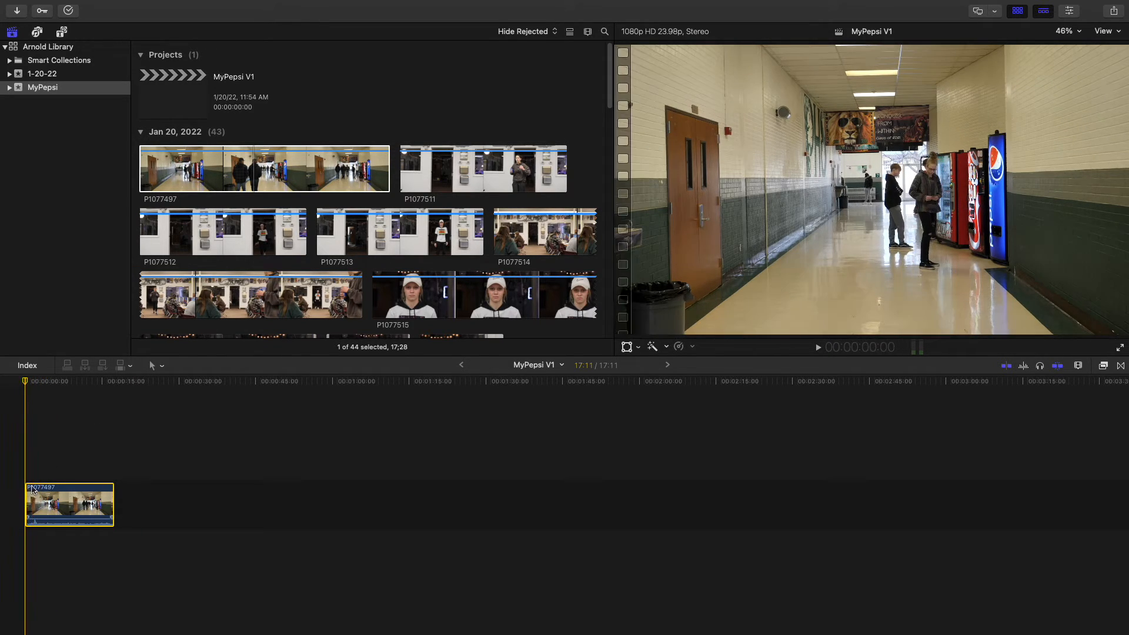
{"action": "left_click", "coordinate": [1080, 368]}
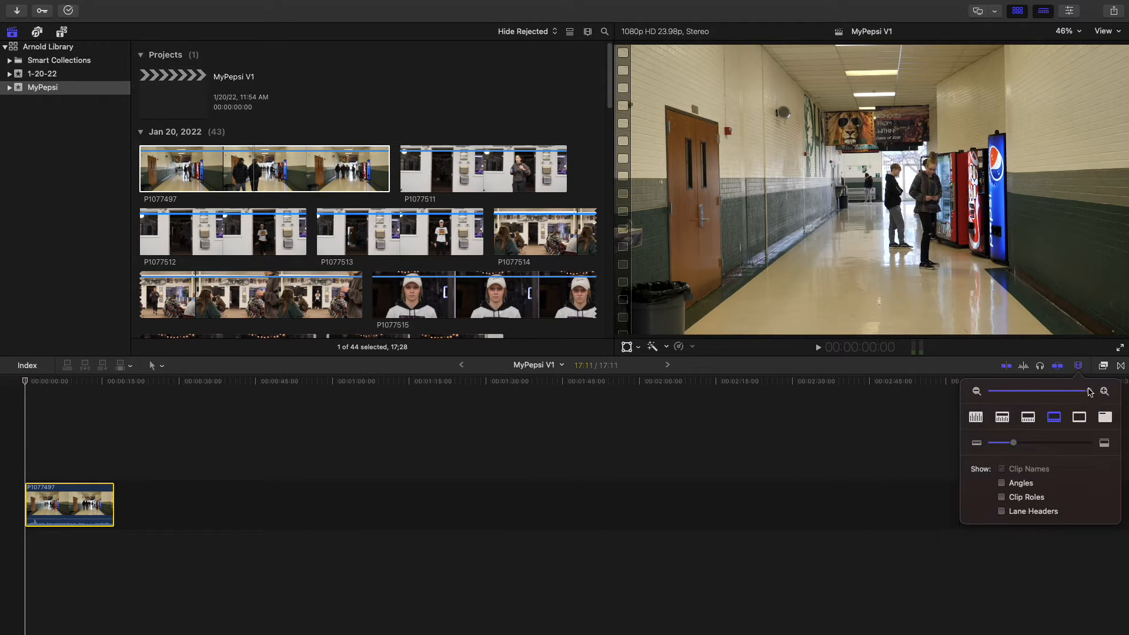
{"action": "left_click_drag", "start_coordinate": [1091, 392], "coordinate": [1024, 395]}
{"action": "left_click_drag", "start_coordinate": [1018, 446], "coordinate": [1026, 447]}
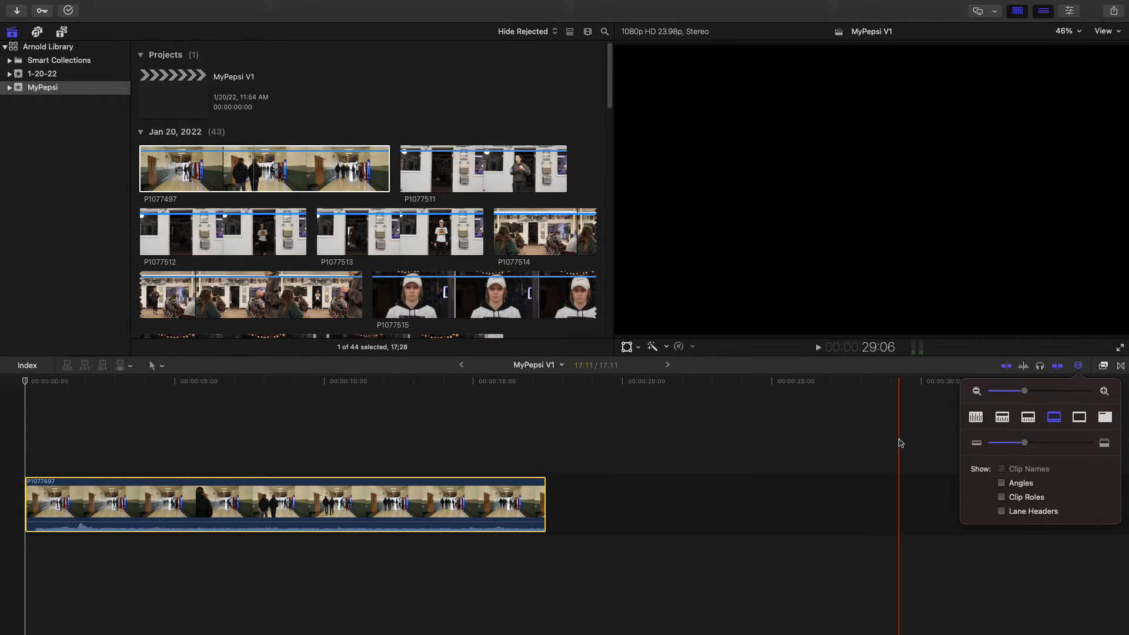
Step: Play the opening seconds of the hallway clip in the timeline
{"action": "left_click", "coordinate": [405, 391]}
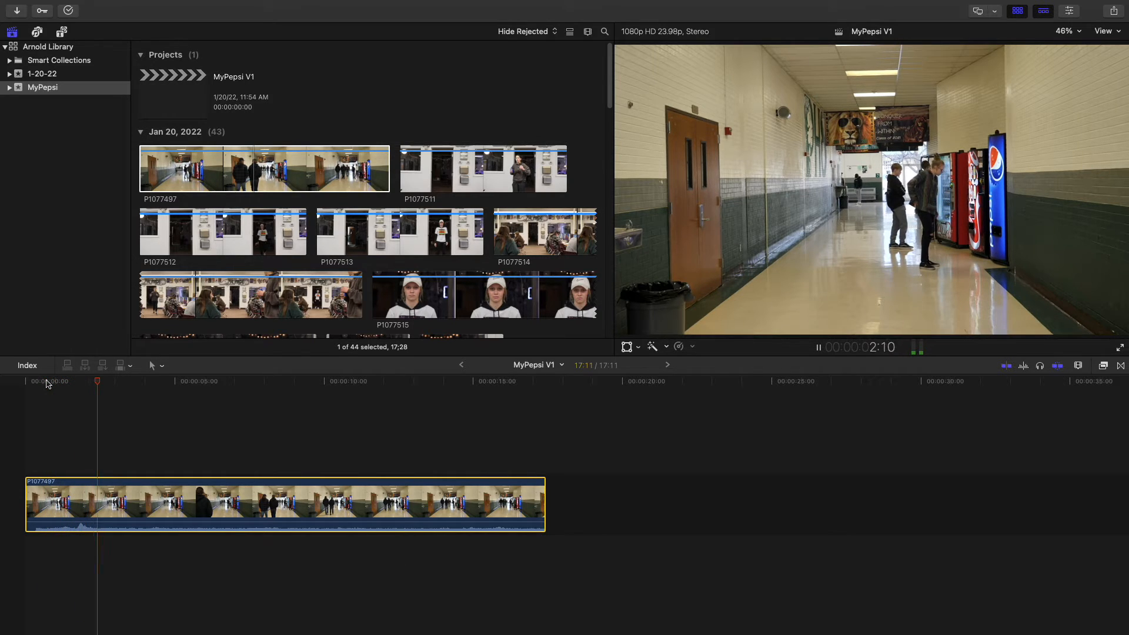
{"action": "key", "text": "space"}
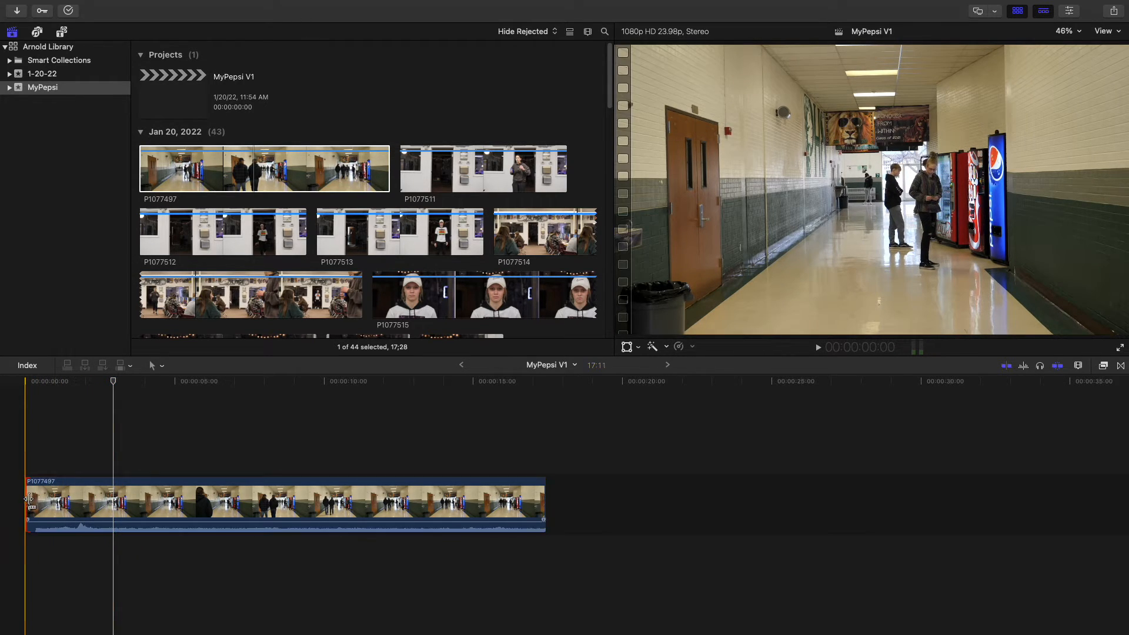
Step: Trim about three seconds off the start of hallway clip P1077497, shorten its end to a 4:05 duration and play the result
{"action": "left_click_drag", "start_coordinate": [28, 501], "coordinate": [113, 503]}
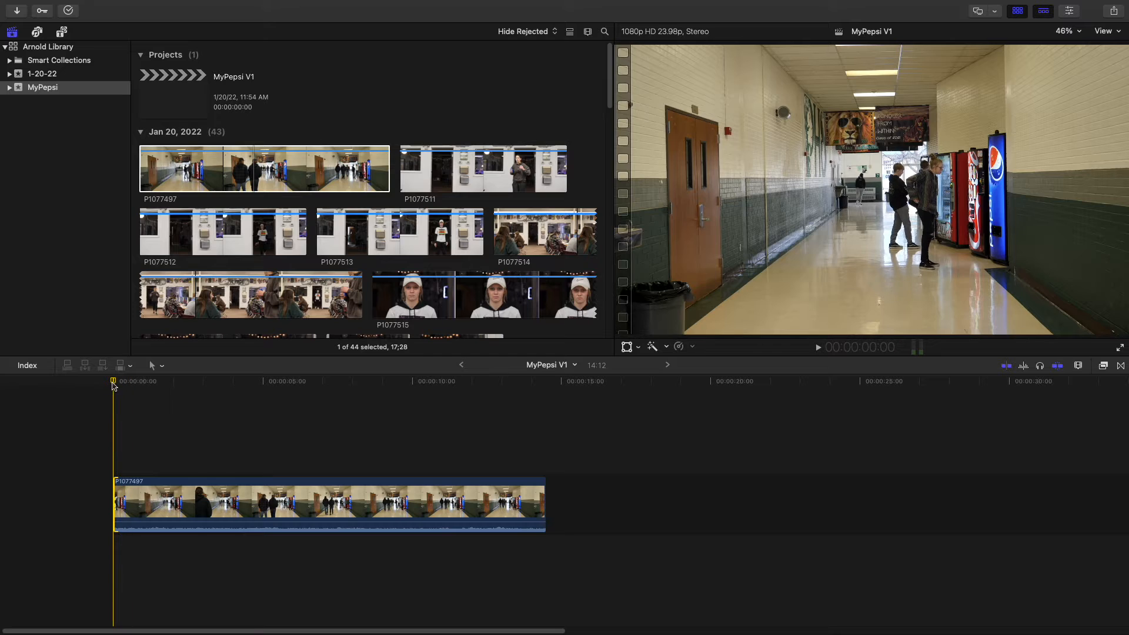
{"action": "key", "text": "space"}
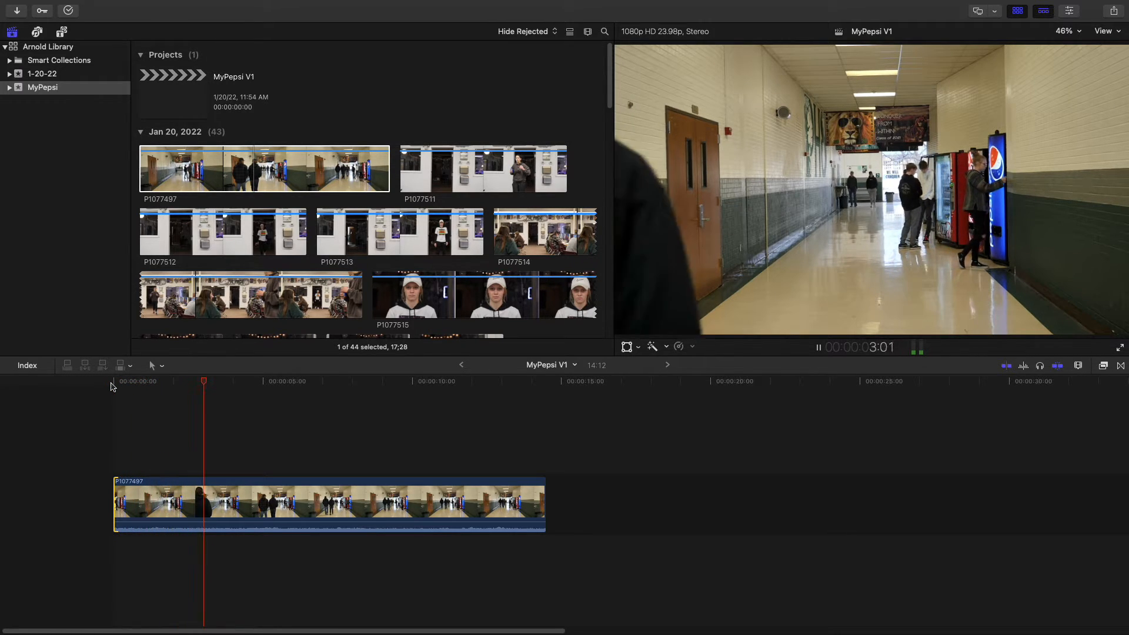
{"action": "key", "text": "space"}
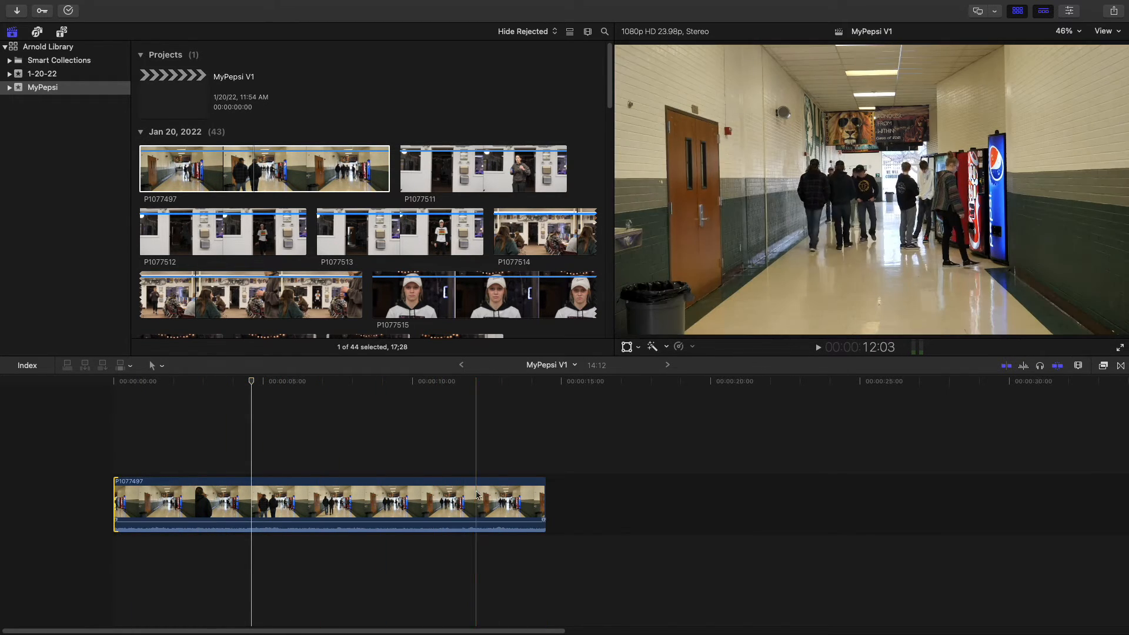
{"action": "left_click_drag", "start_coordinate": [541, 492], "coordinate": [231, 501]}
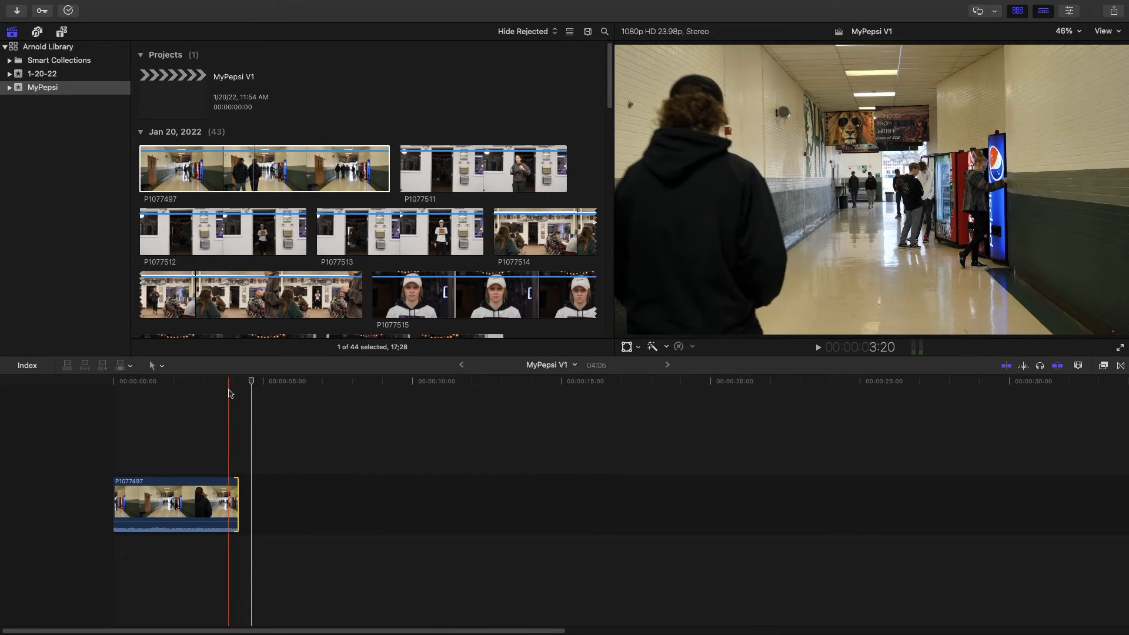
{"action": "left_click", "coordinate": [207, 382]}
{"action": "key", "text": "space"}
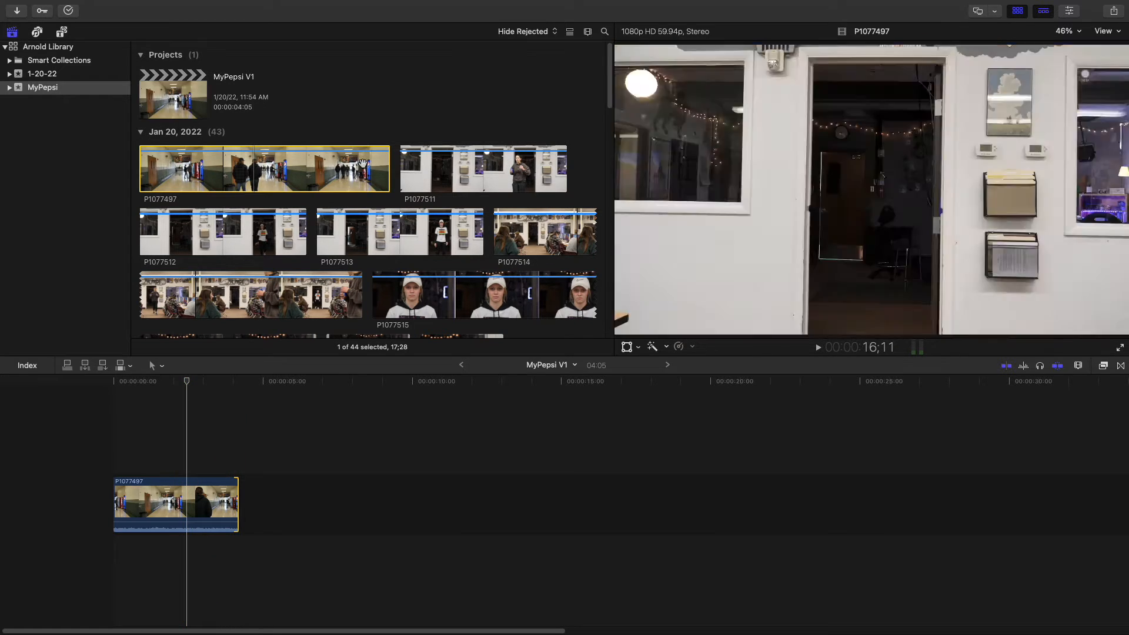
Step: Find clip P1077500 of the girl buying a drink in the browser and add the whole clip after the hallway shot
{"action": "left_click", "coordinate": [447, 171]}
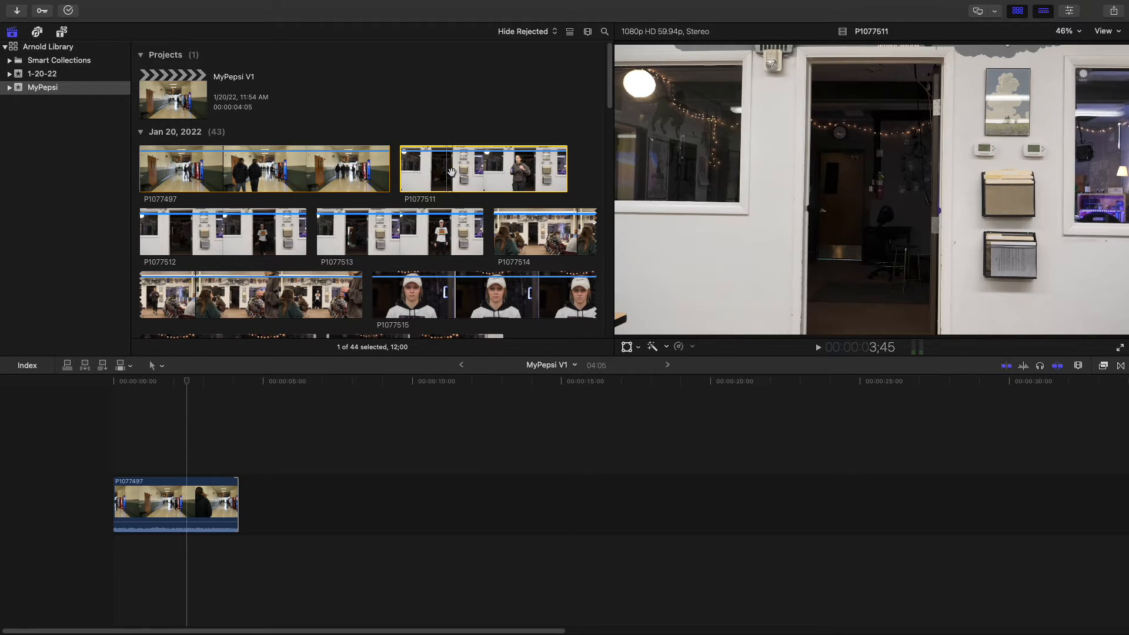
{"action": "scroll", "coordinate": [450, 174], "scroll_direction": "down", "scroll_amount": 1}
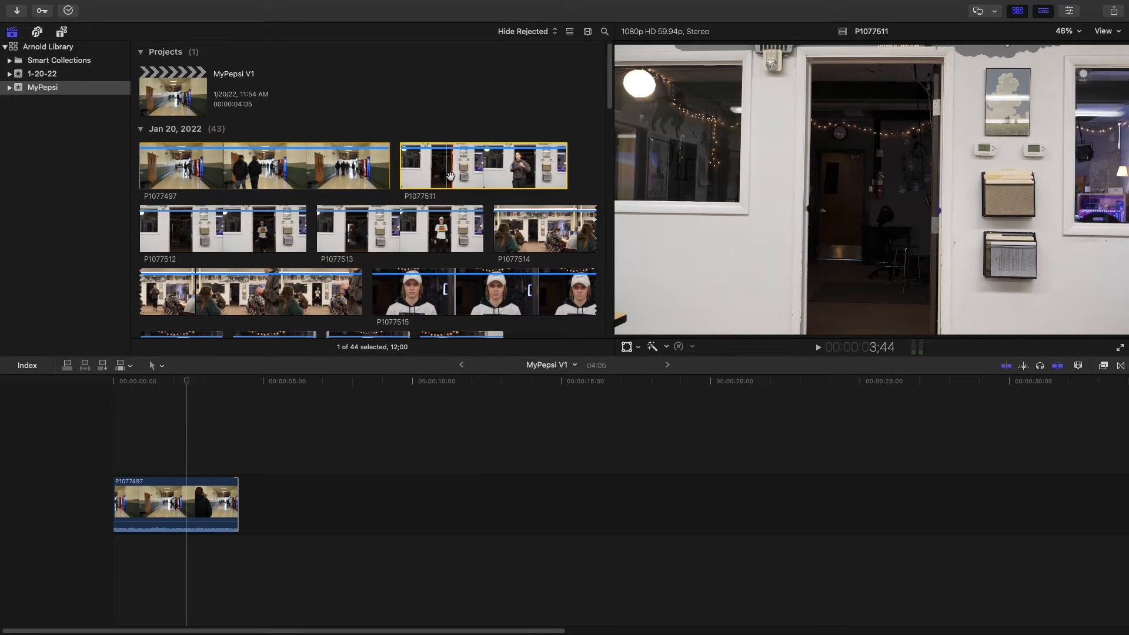
{"action": "left_click", "coordinate": [303, 174]}
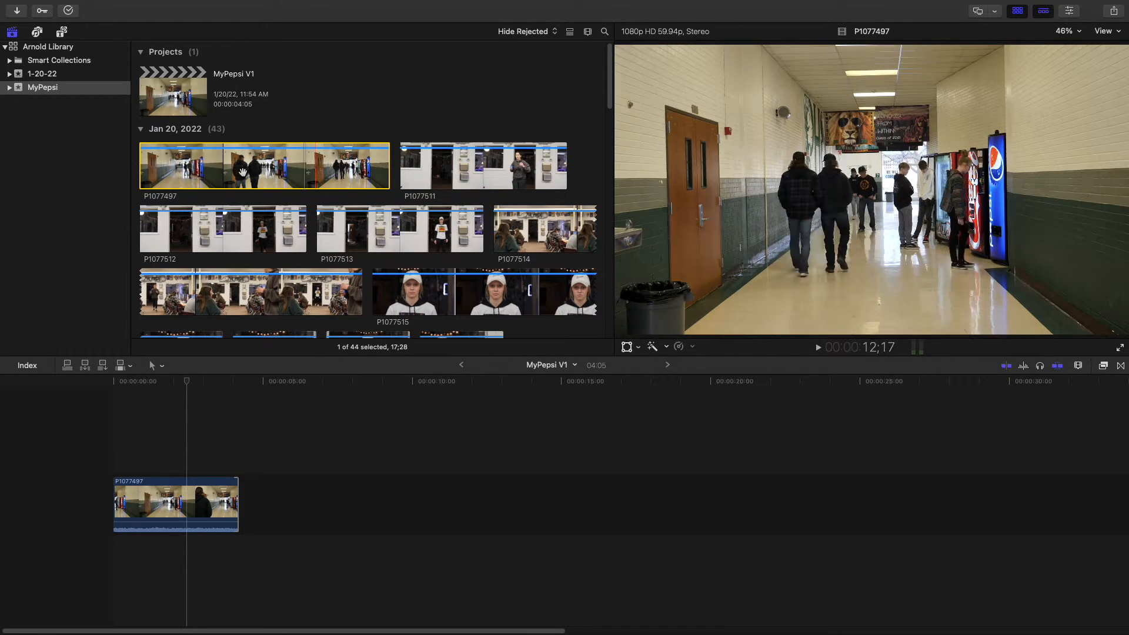
{"action": "scroll", "coordinate": [441, 182], "scroll_direction": "down", "scroll_amount": 10}
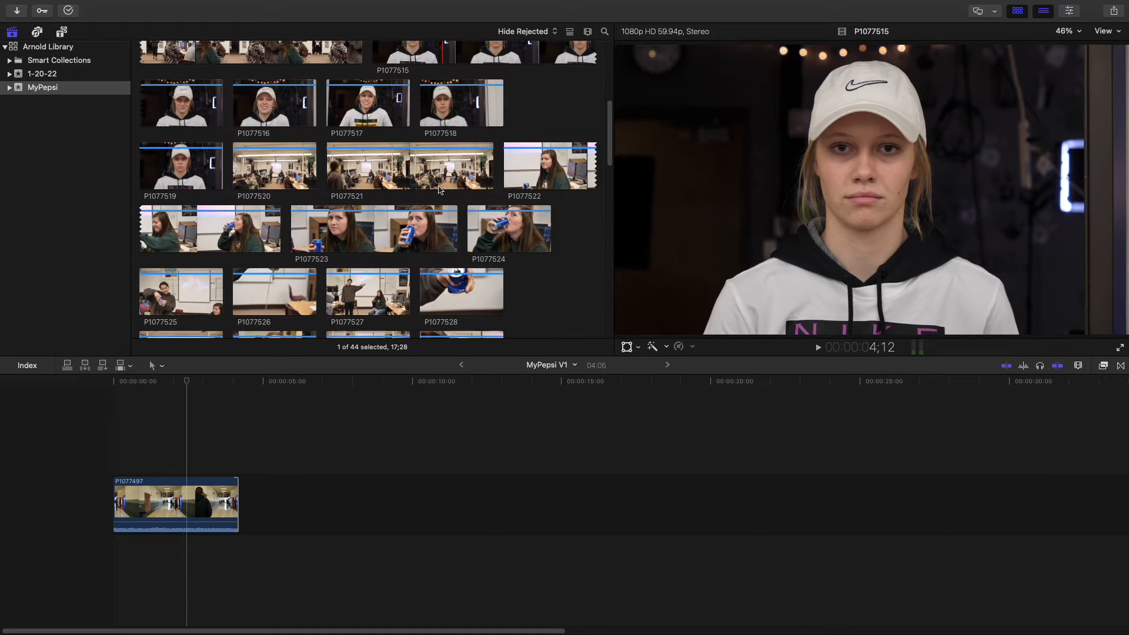
{"action": "scroll", "coordinate": [438, 188], "scroll_direction": "down", "scroll_amount": 15}
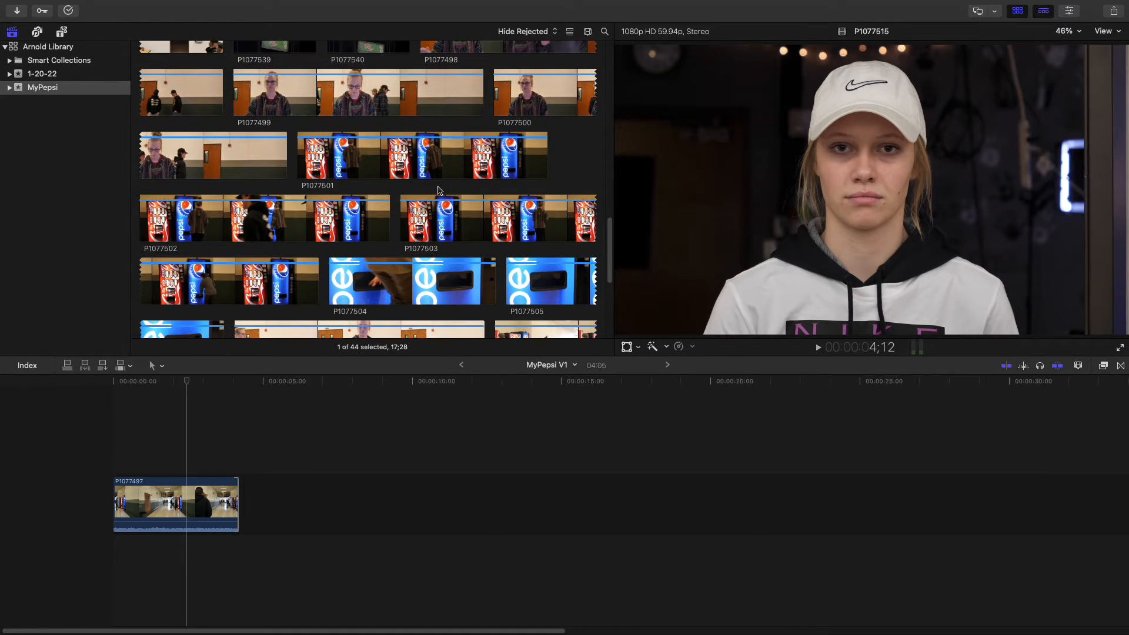
{"action": "scroll", "coordinate": [471, 183], "scroll_direction": "up", "scroll_amount": 2}
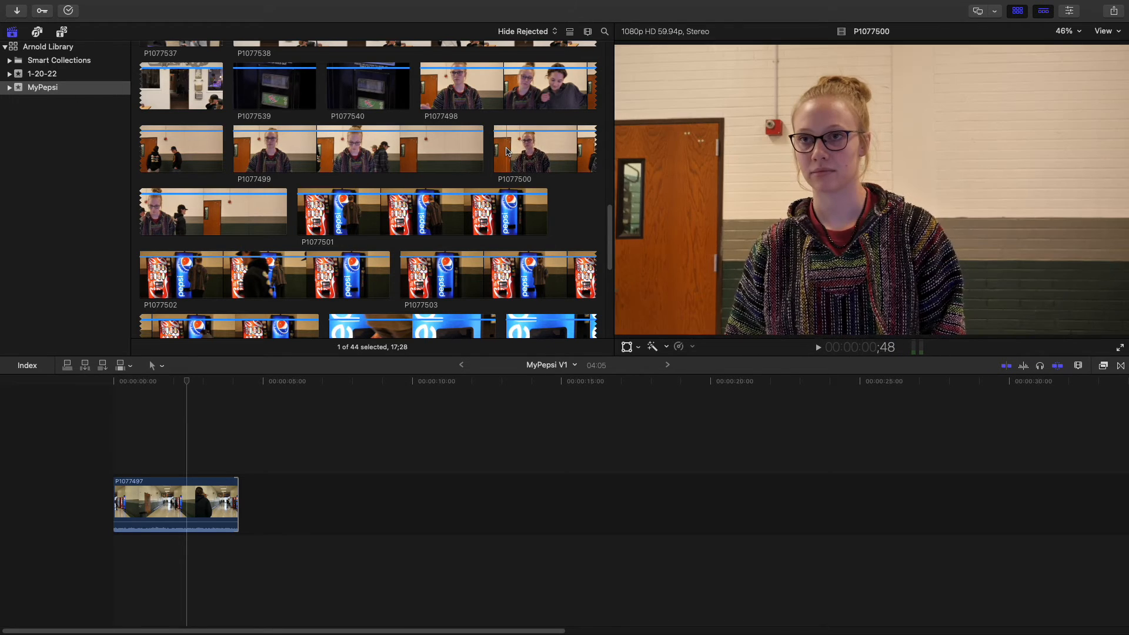
{"action": "left_click_drag", "start_coordinate": [506, 152], "coordinate": [509, 141]}
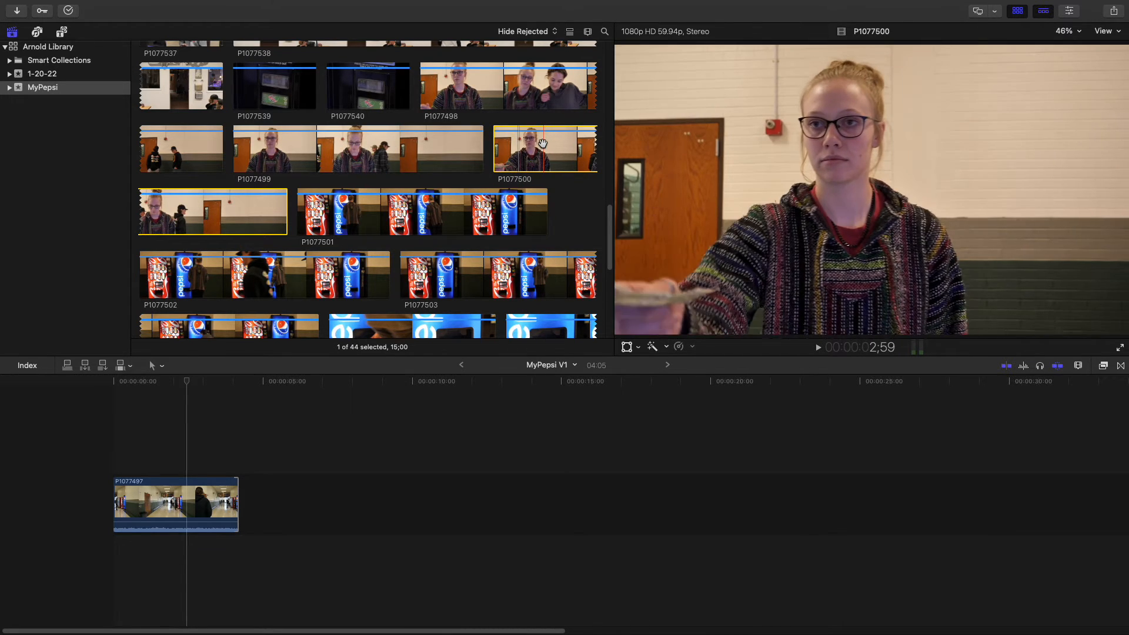
{"action": "left_click_drag", "start_coordinate": [482, 298], "coordinate": [241, 499]}
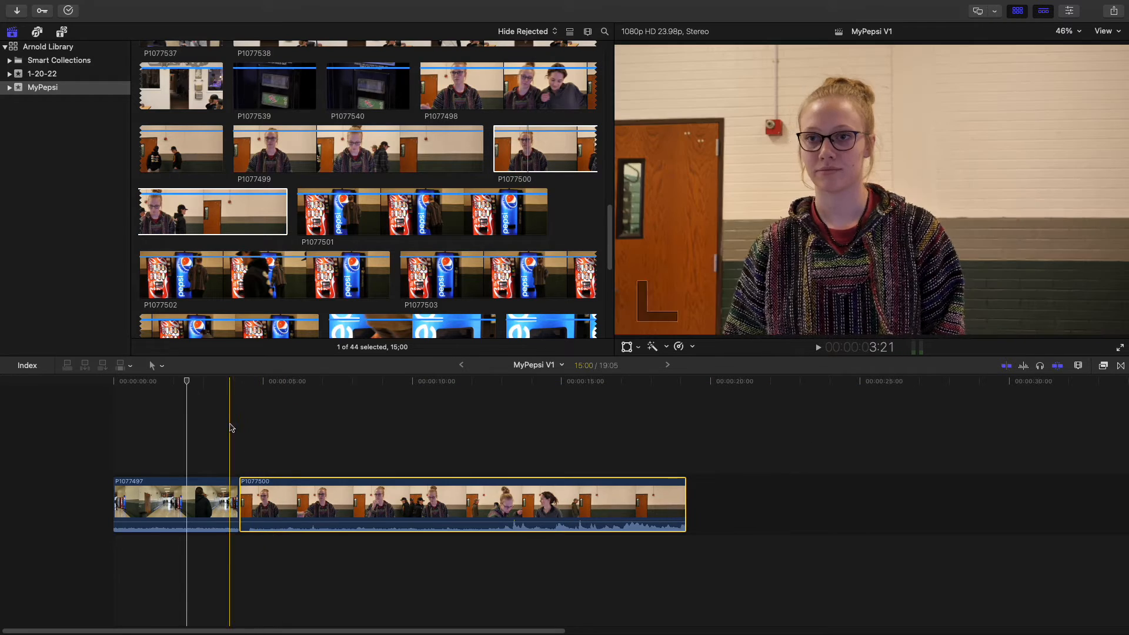
Step: Play across the cut into P1077500 and trim about three seconds off the start of that clip
{"action": "left_click", "coordinate": [217, 383]}
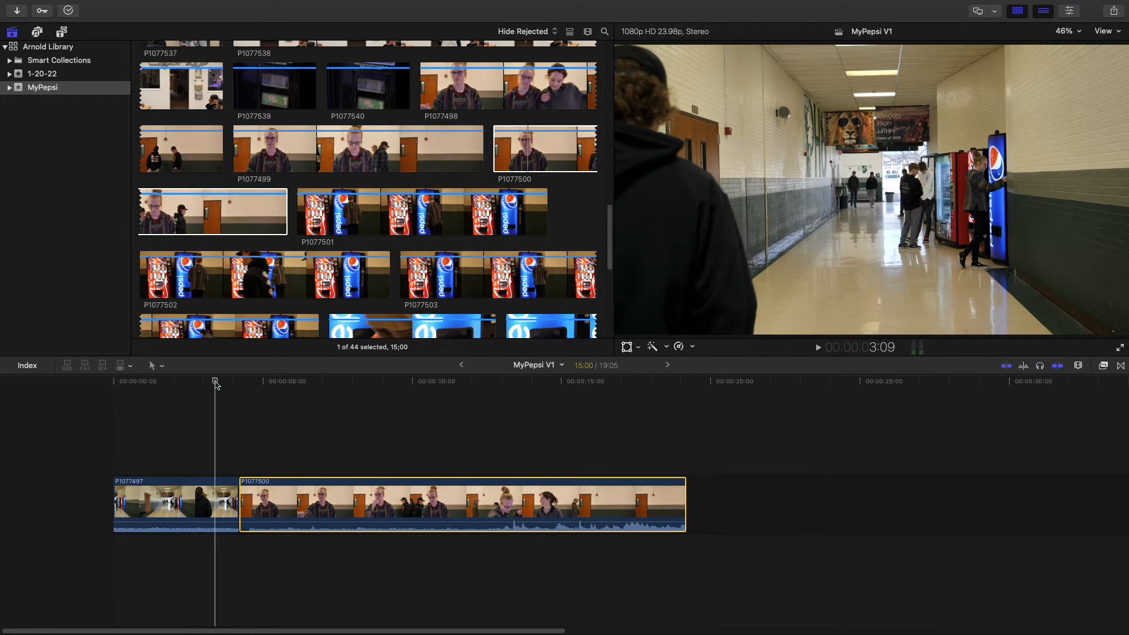
{"action": "key", "text": "space"}
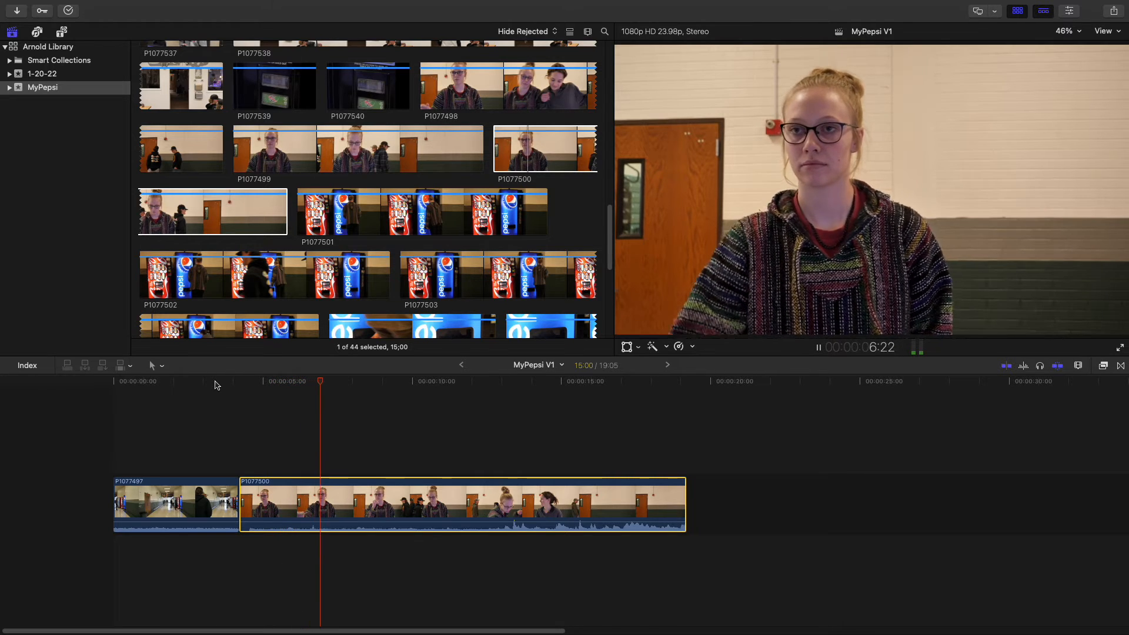
{"action": "key", "text": "space"}
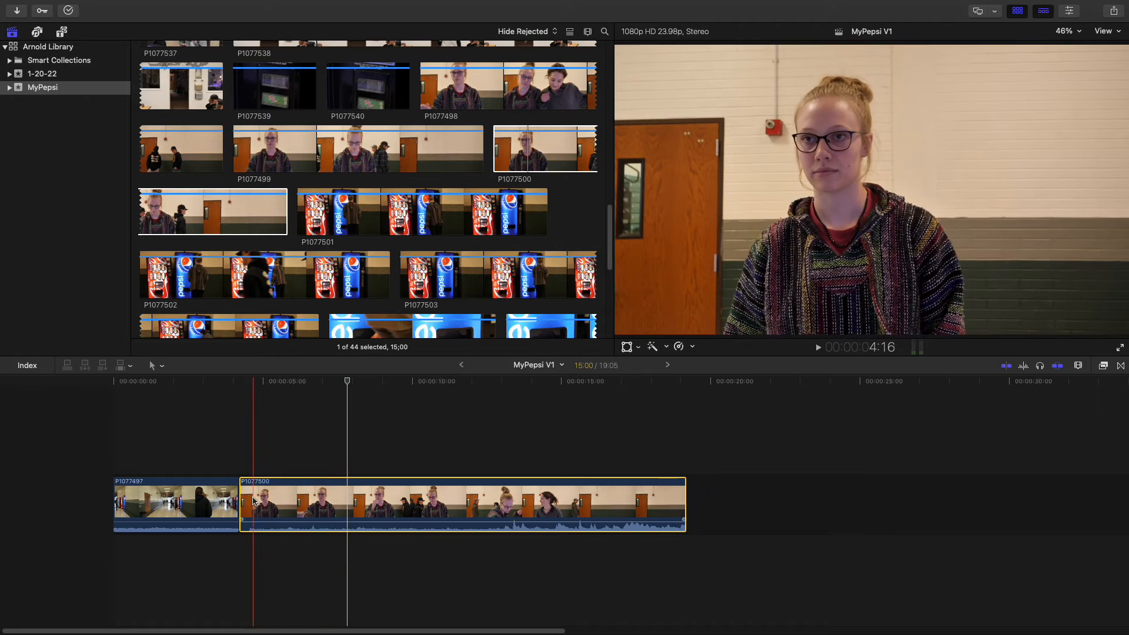
{"action": "left_click_drag", "start_coordinate": [245, 500], "coordinate": [331, 501]}
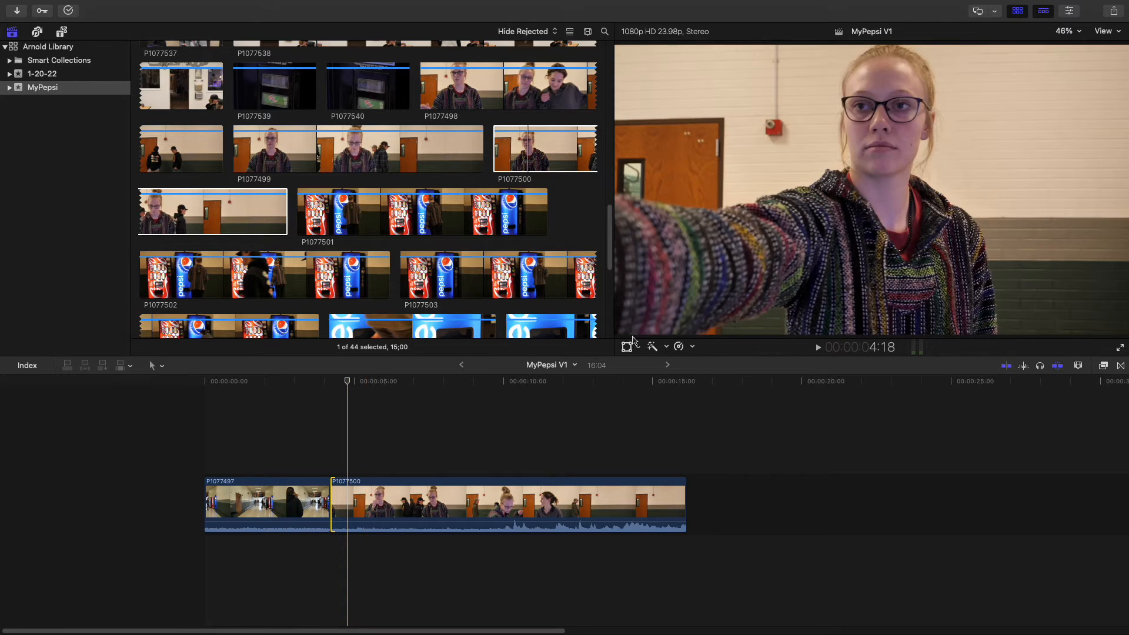
Step: Play the end of the hallway shot and shorten P1077497 to a duration of 3:00
{"action": "left_click", "coordinate": [264, 382]}
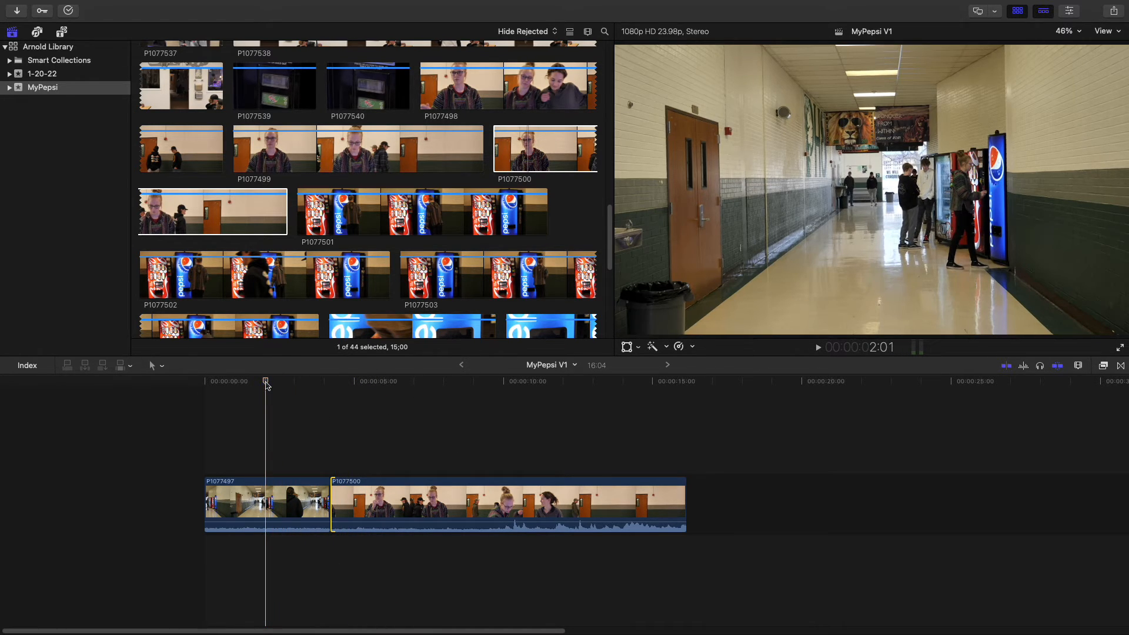
{"action": "key", "text": "space"}
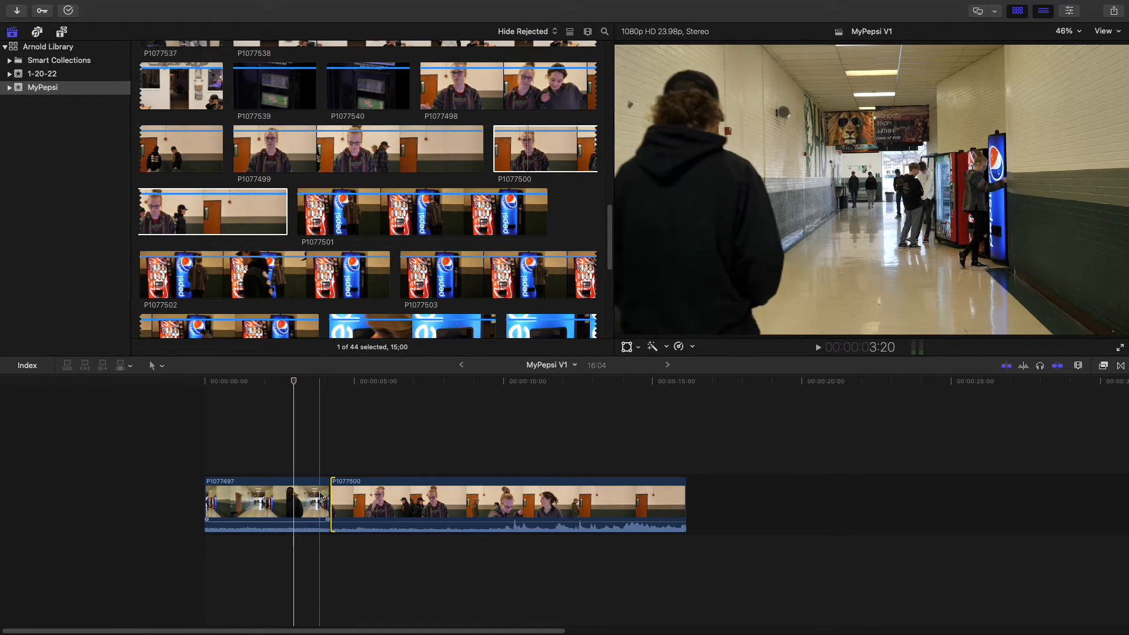
{"action": "left_click_drag", "start_coordinate": [331, 494], "coordinate": [311, 493]}
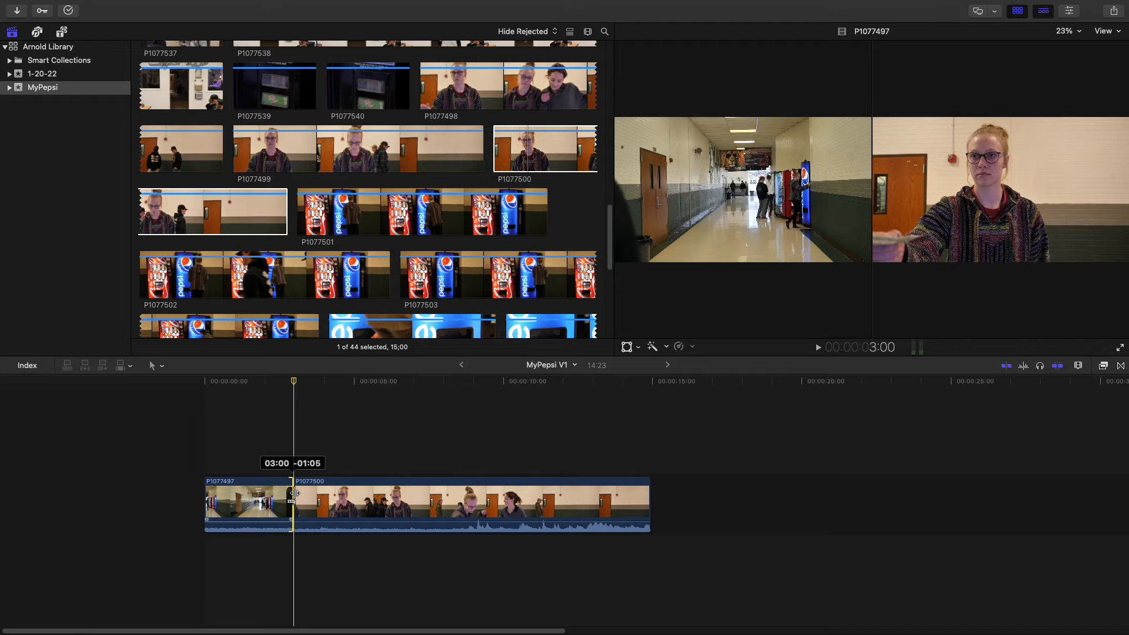
{"action": "left_click_drag", "start_coordinate": [293, 492], "coordinate": [294, 493]}
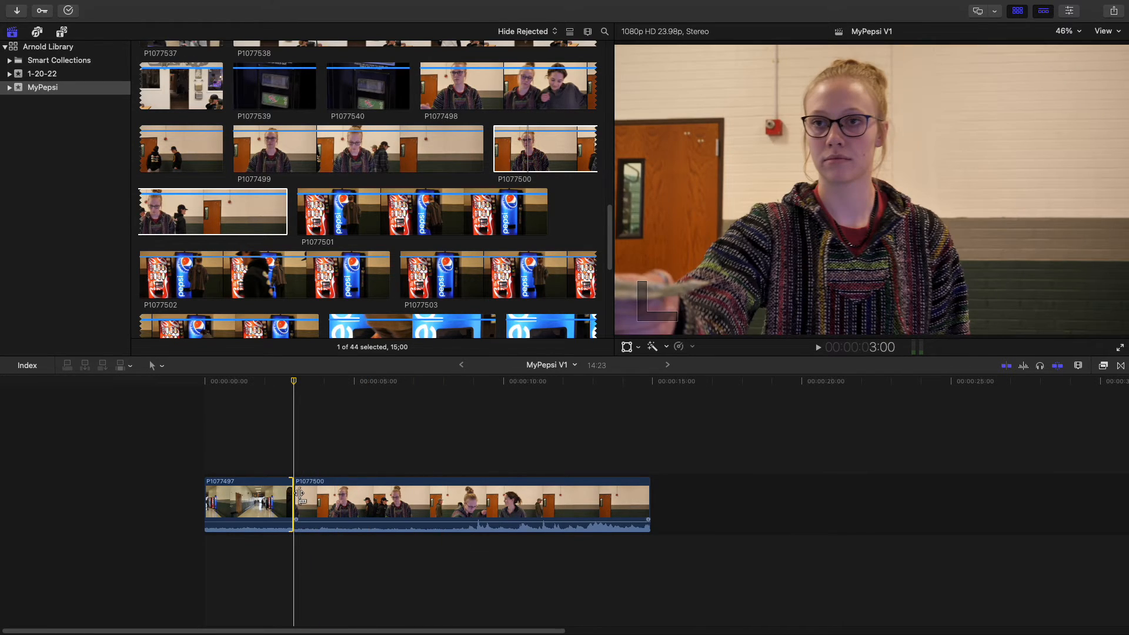
Step: Trim nine more frames off the start of P1077500 and play the cut between the two shots
{"action": "left_click_drag", "start_coordinate": [301, 383], "coordinate": [306, 383]}
{"action": "left_click_drag", "start_coordinate": [299, 494], "coordinate": [305, 494]}
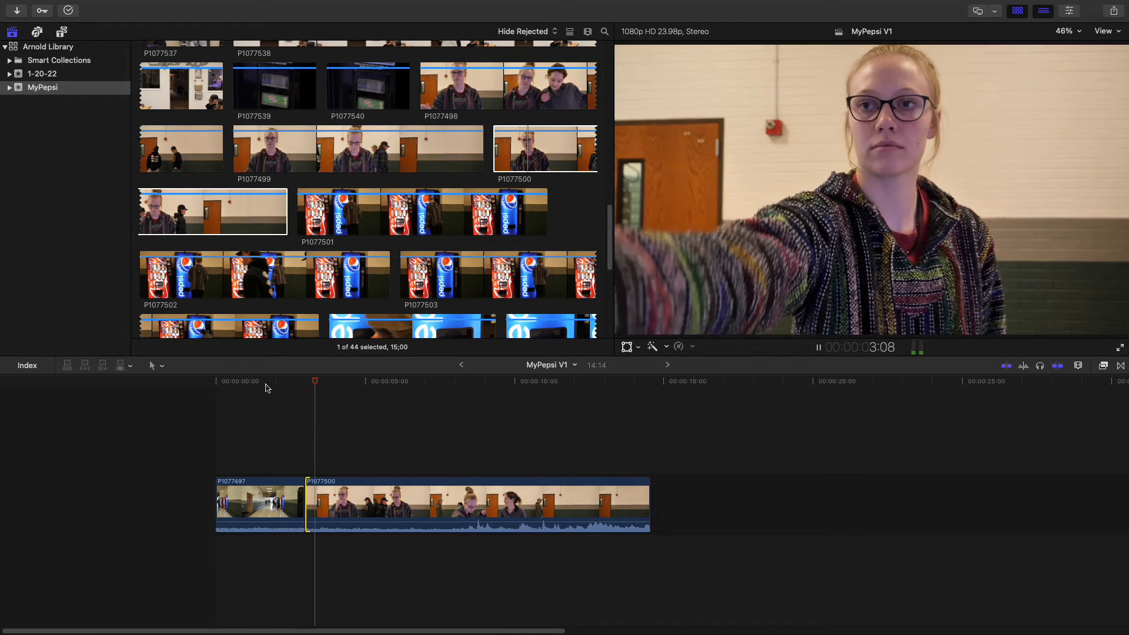
{"action": "key", "text": "space"}
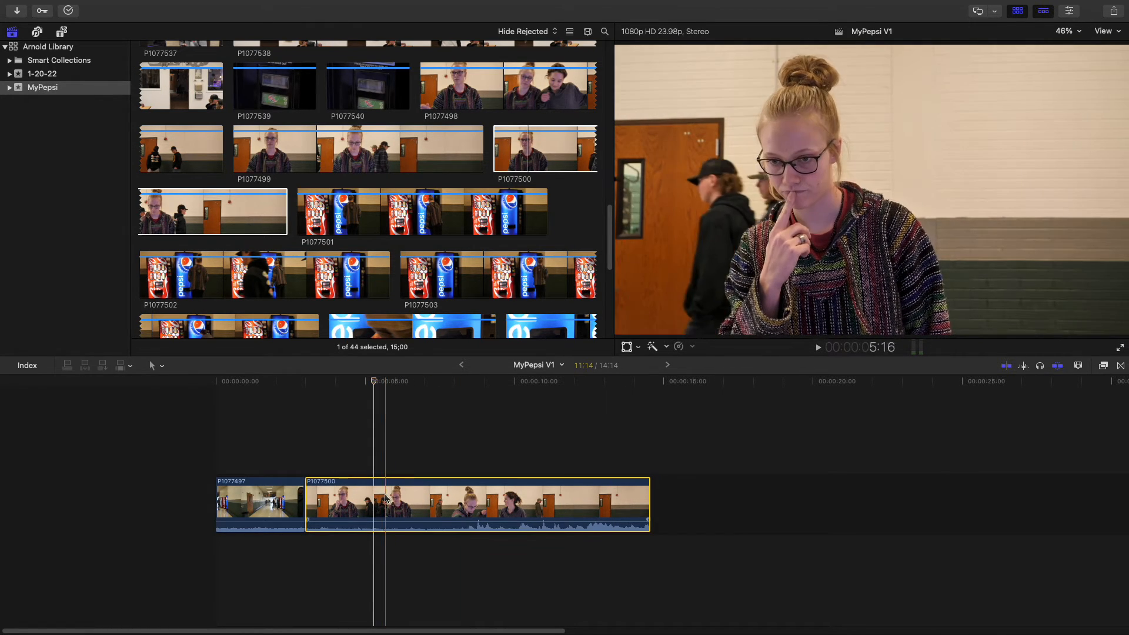
Step: Split P1077500 at the 5:07 playhead position with the Blade tool and switch back to the Select tool
{"action": "left_click", "coordinate": [163, 365]}
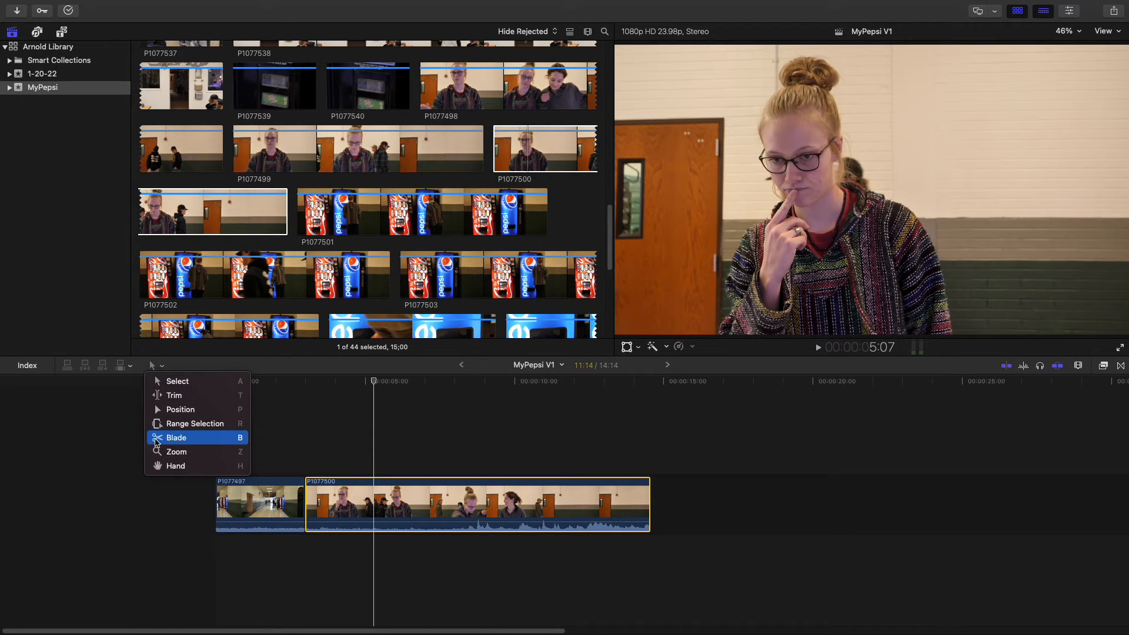
{"action": "left_click", "coordinate": [174, 438]}
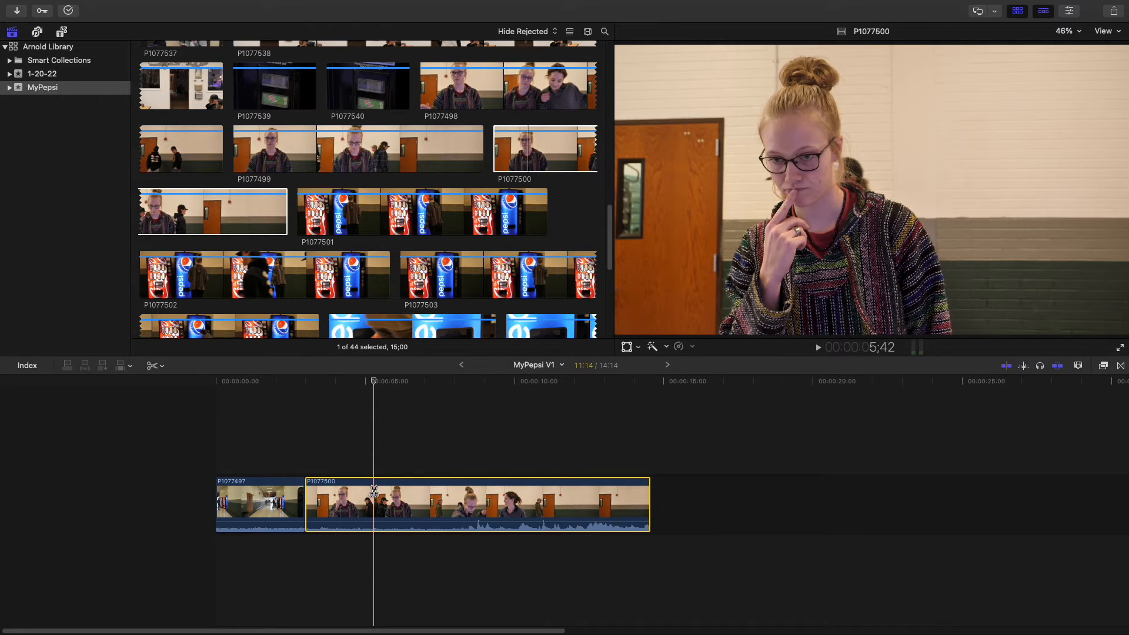
{"action": "left_click", "coordinate": [374, 491]}
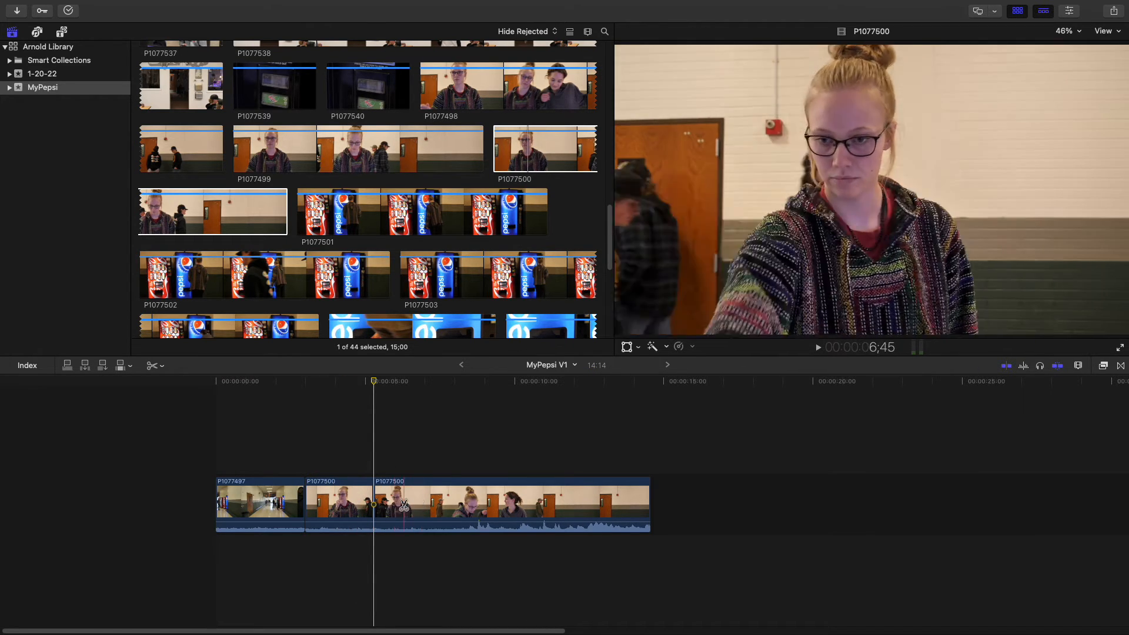
{"action": "left_click", "coordinate": [157, 366]}
{"action": "left_click", "coordinate": [175, 382]}
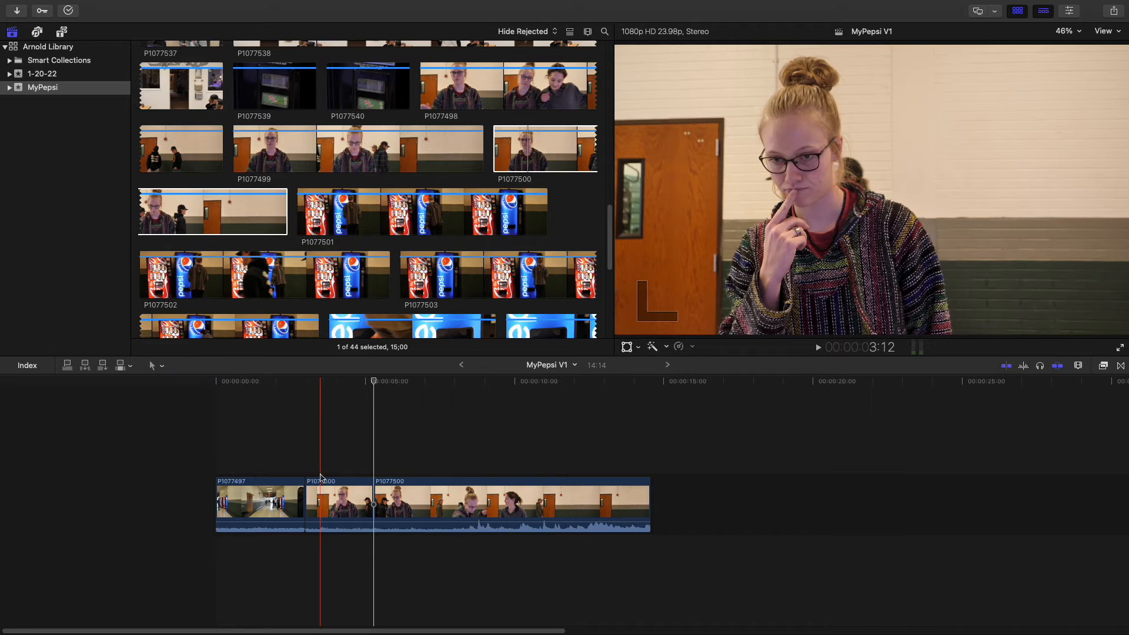
Step: Move the second part of P1077500 above the primary storyline, starting at about 9:18, and select the gap beneath it
{"action": "left_click", "coordinate": [474, 483]}
{"action": "left_click_drag", "start_coordinate": [474, 483], "coordinate": [569, 435]}
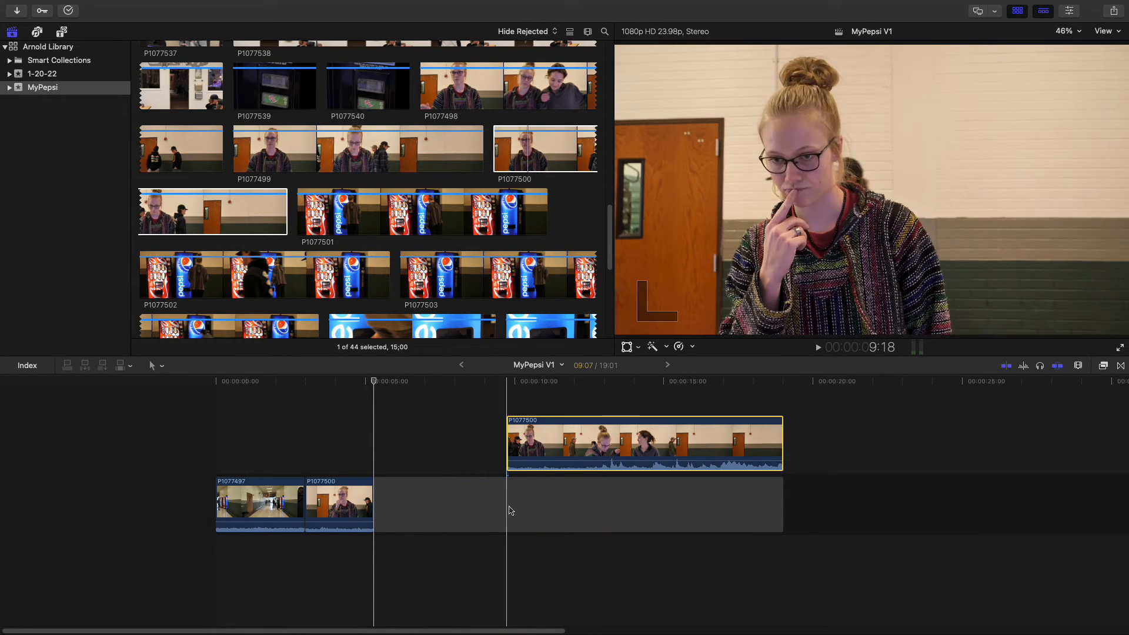
{"action": "left_click", "coordinate": [442, 507]}
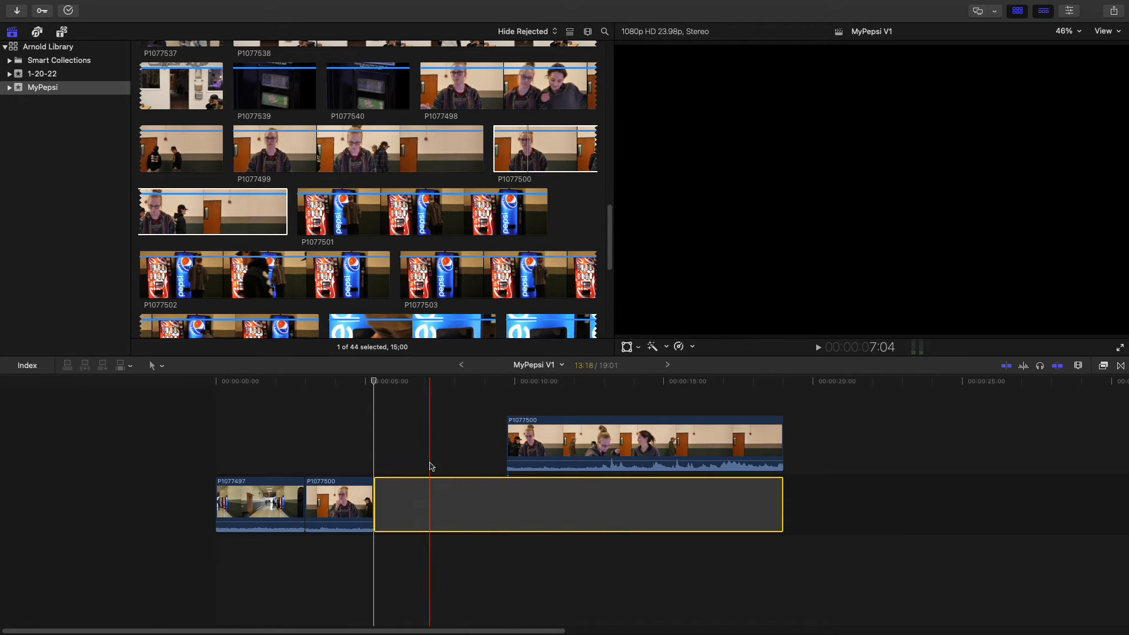
Step: Select a 4:24 range in the middle of vending machine clip P1077501 and connect it above the first P1077500 part at about 3:14
{"action": "left_click", "coordinate": [502, 156]}
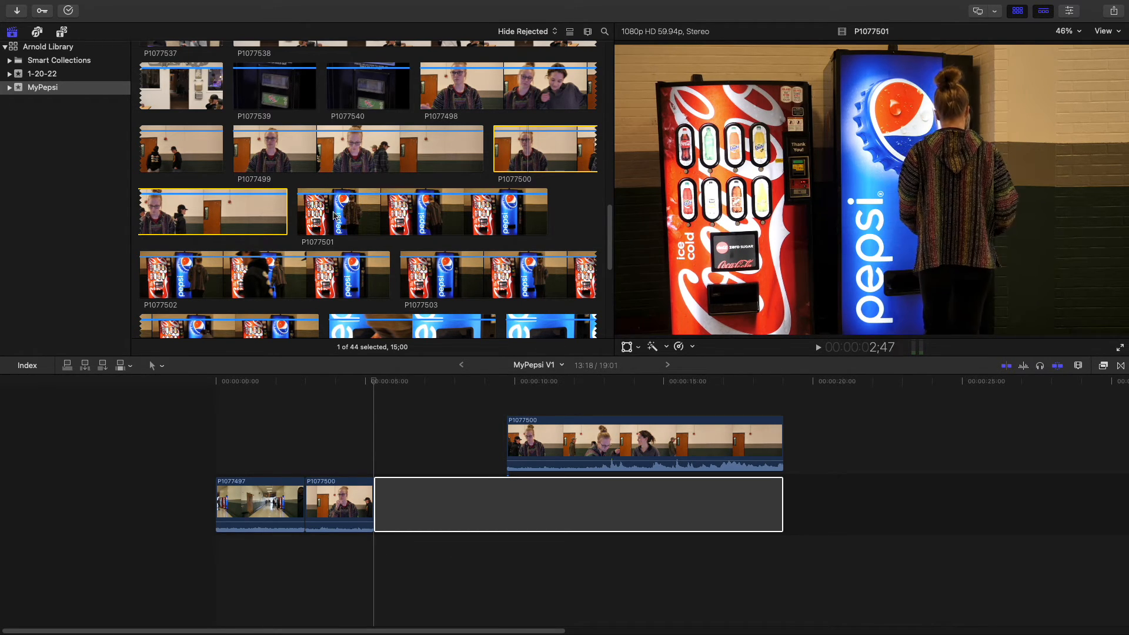
{"action": "left_click_drag", "start_coordinate": [343, 211], "coordinate": [425, 210]}
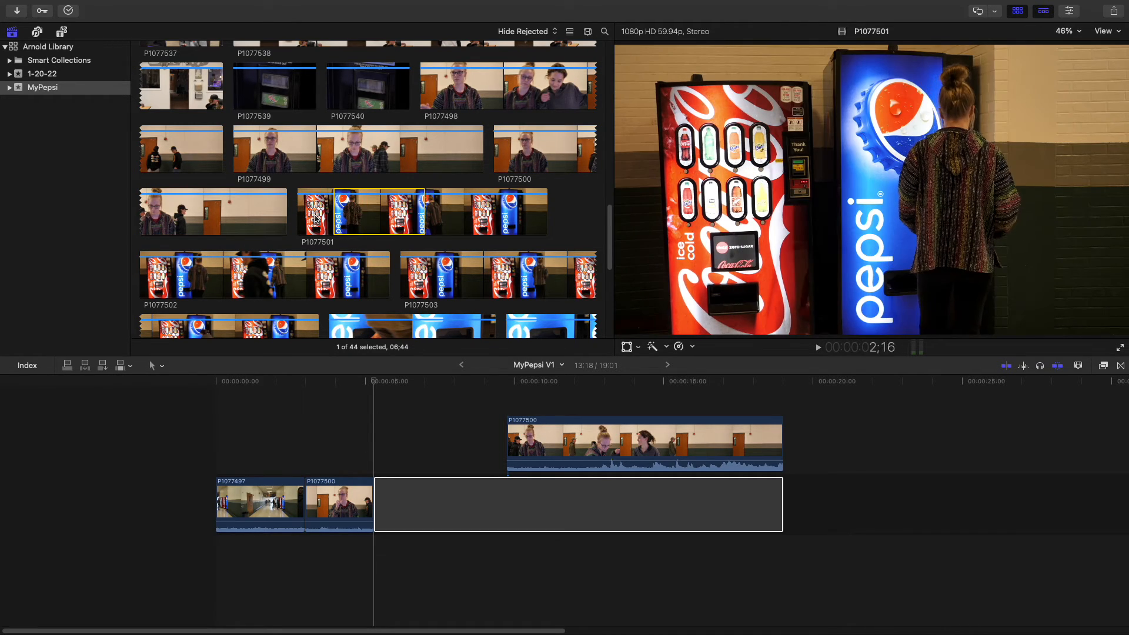
{"action": "left_click_drag", "start_coordinate": [464, 213], "coordinate": [525, 213]}
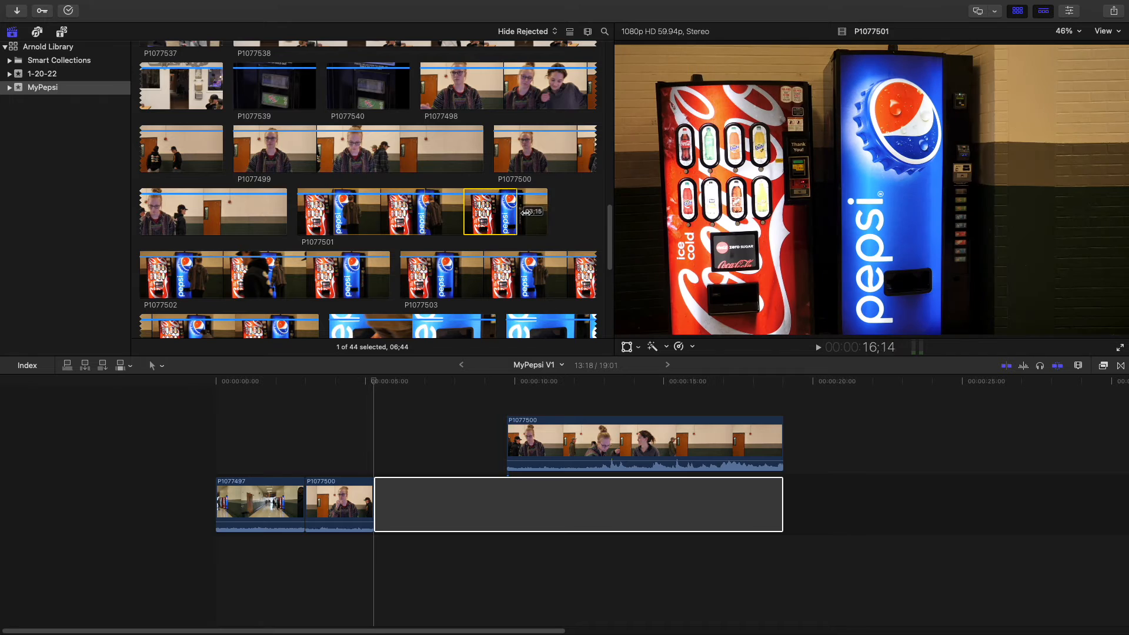
{"action": "left_click", "coordinate": [415, 520]}
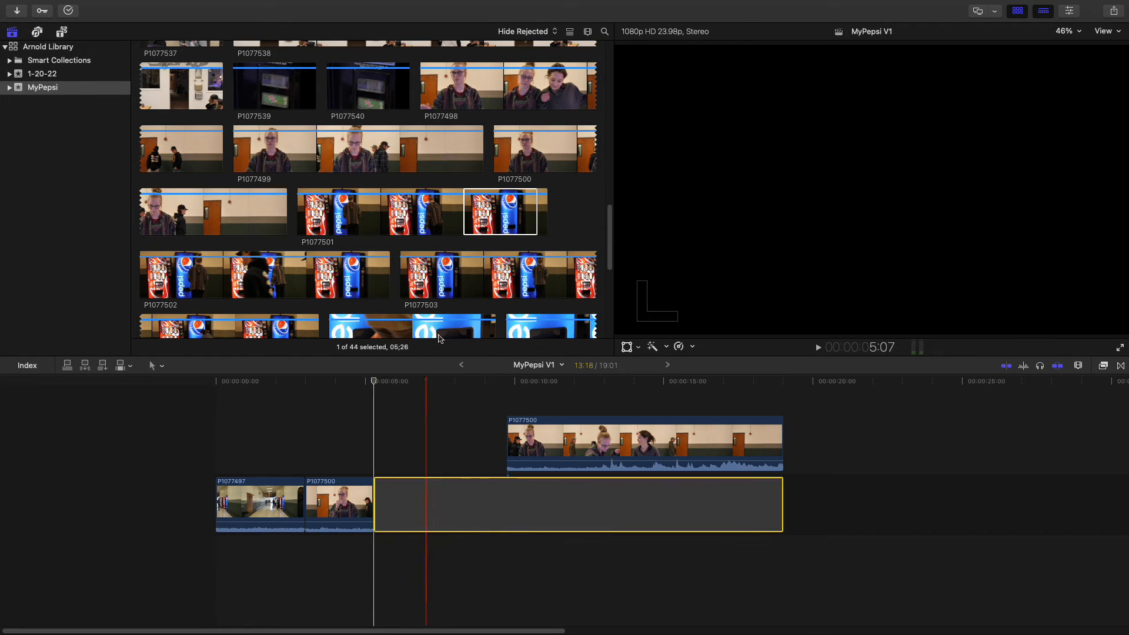
{"action": "left_click_drag", "start_coordinate": [365, 212], "coordinate": [423, 213]}
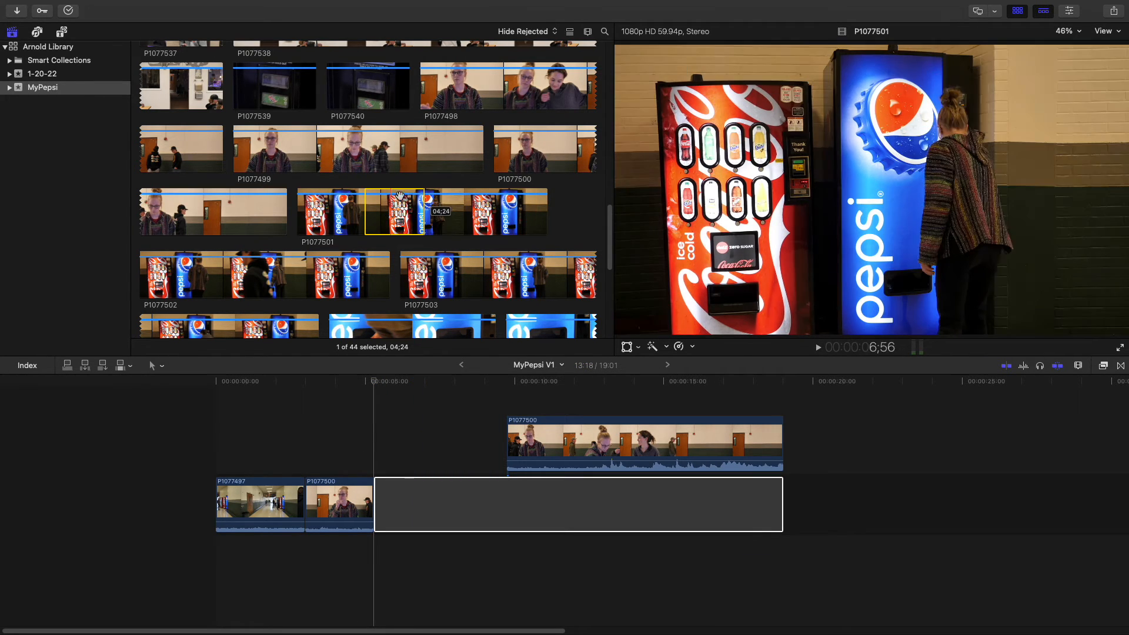
{"action": "left_click_drag", "start_coordinate": [417, 268], "coordinate": [324, 433]}
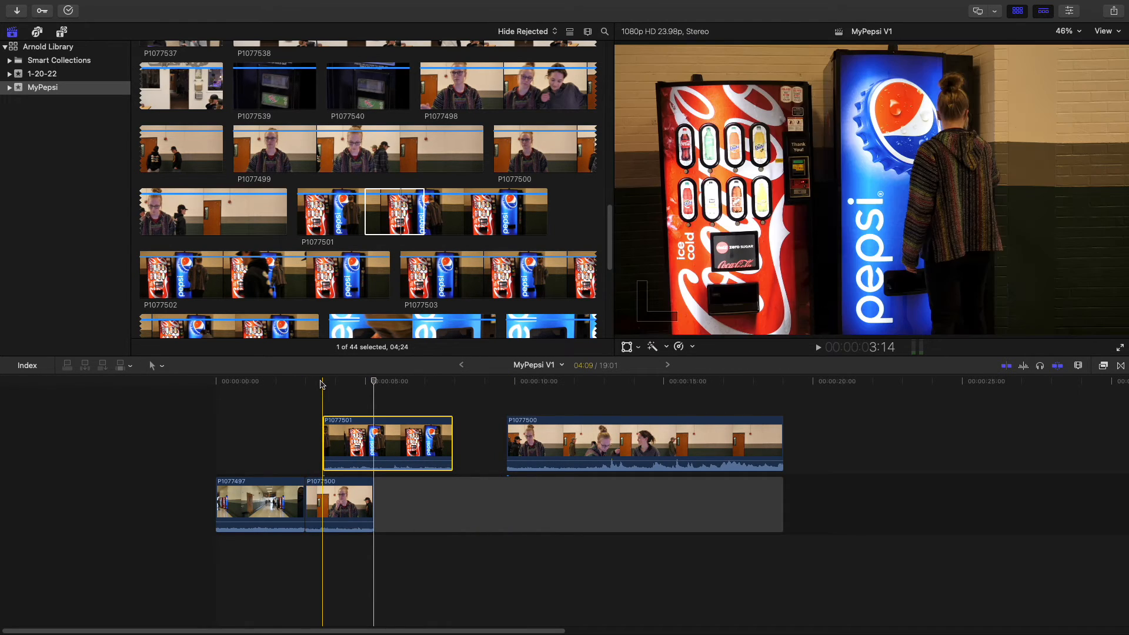
Step: Move vending machine clip P1077501 into the primary storyline directly after the first P1077500 part
{"action": "left_click", "coordinate": [305, 398]}
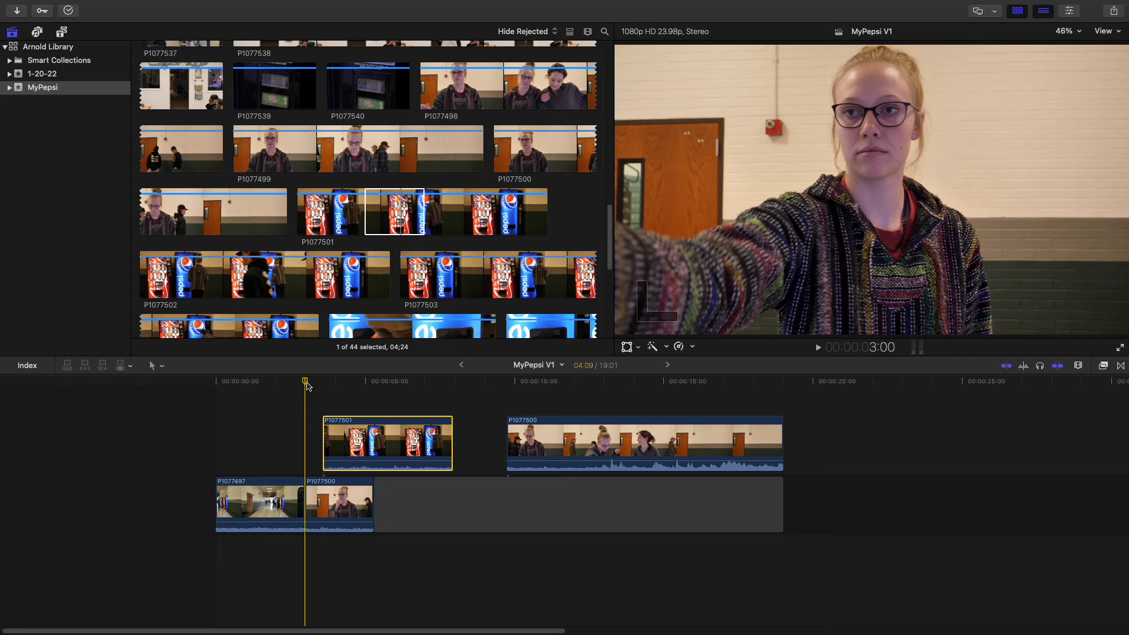
{"action": "left_click_drag", "start_coordinate": [306, 382], "coordinate": [344, 385]}
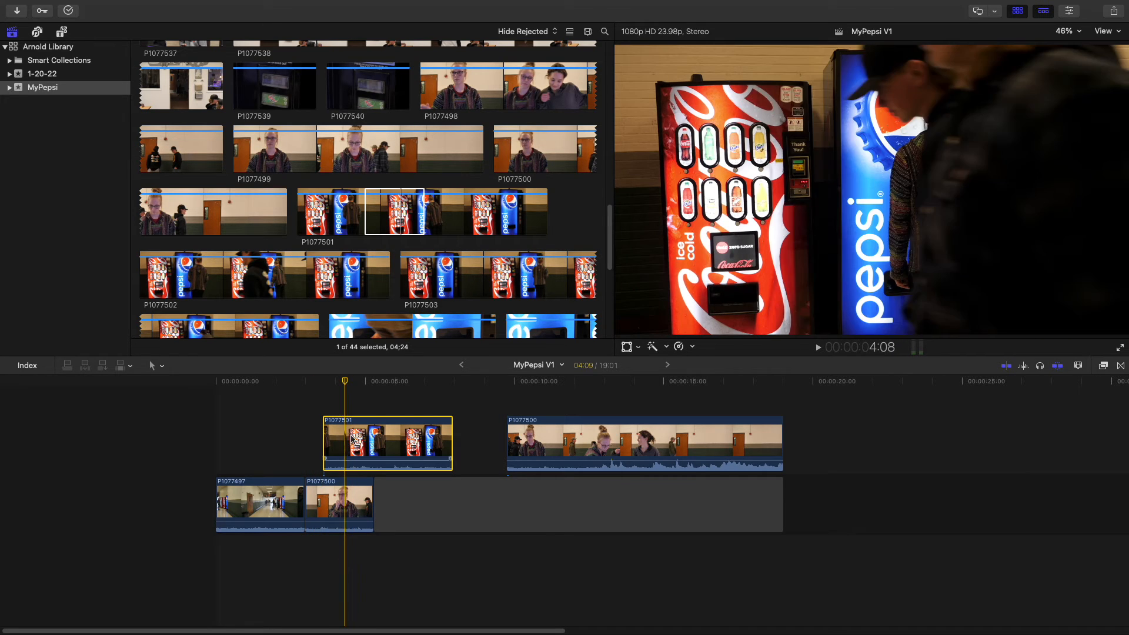
{"action": "left_click_drag", "start_coordinate": [351, 438], "coordinate": [388, 504]}
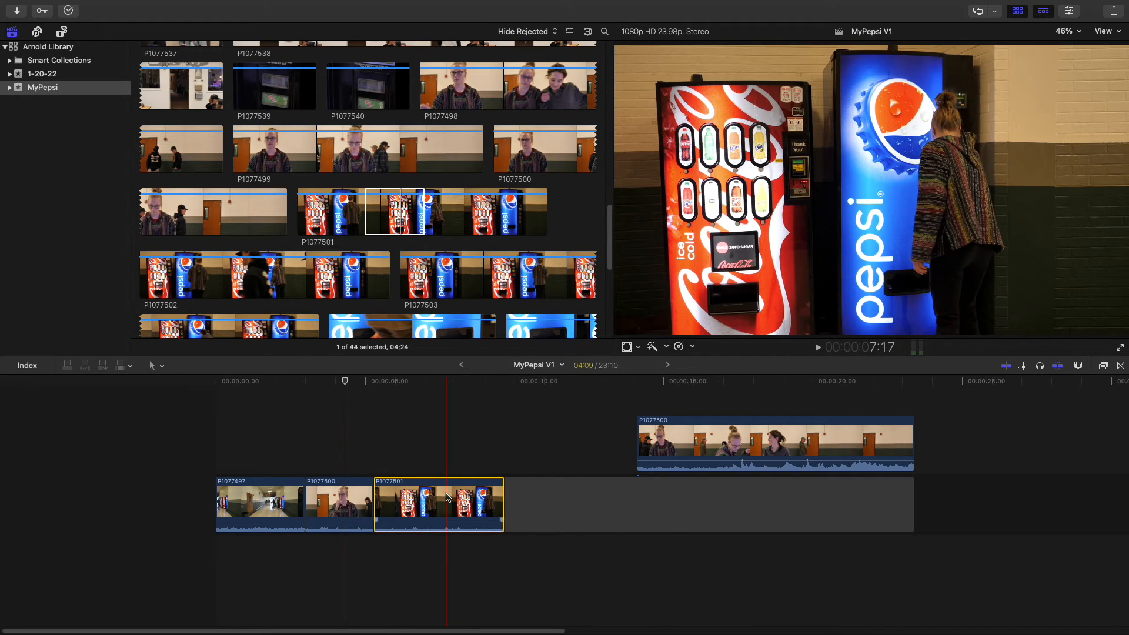
{"action": "mouse_move", "coordinate": [447, 497]}
{"action": "left_mouse_down"}
{"action": "mouse_move", "coordinate": [832, 499]}
{"action": "mouse_move", "coordinate": [434, 500]}
{"action": "left_mouse_up"}
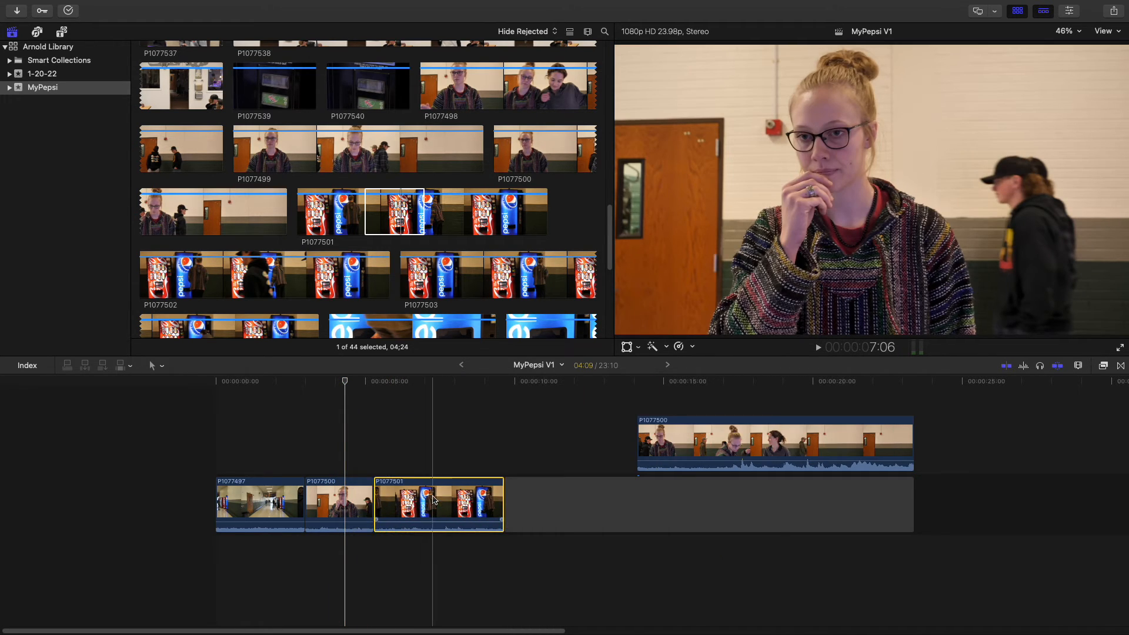
Step: Play the cut into P1077501, and trim 16 frames off the clip's start and 1:23 off its end
{"action": "left_click_drag", "start_coordinate": [345, 381], "coordinate": [342, 381]}
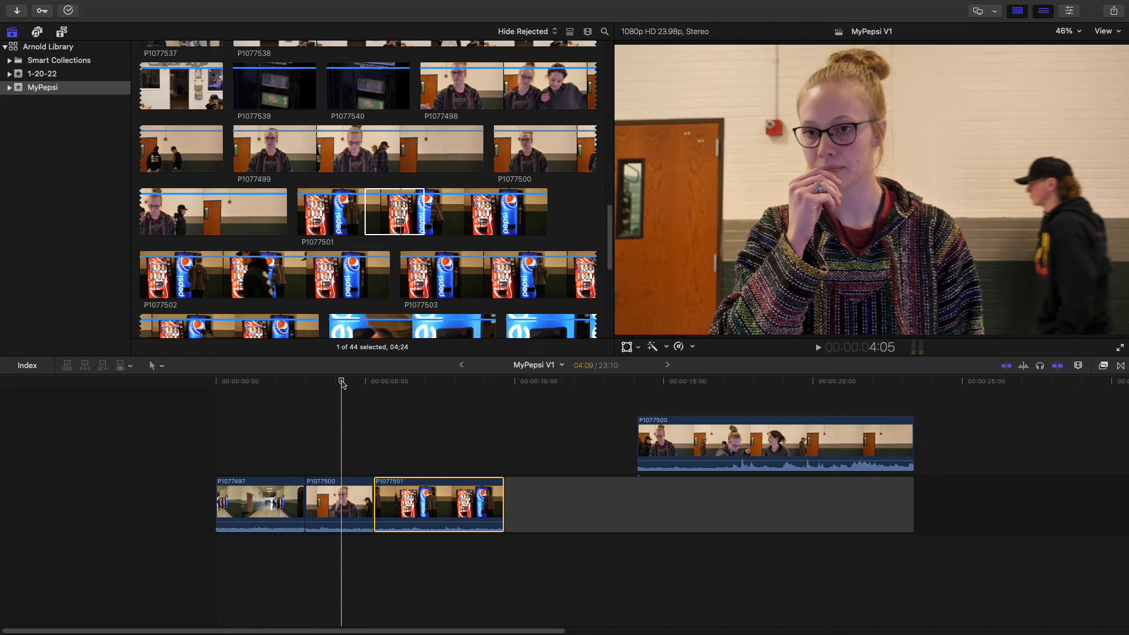
{"action": "key", "text": "space"}
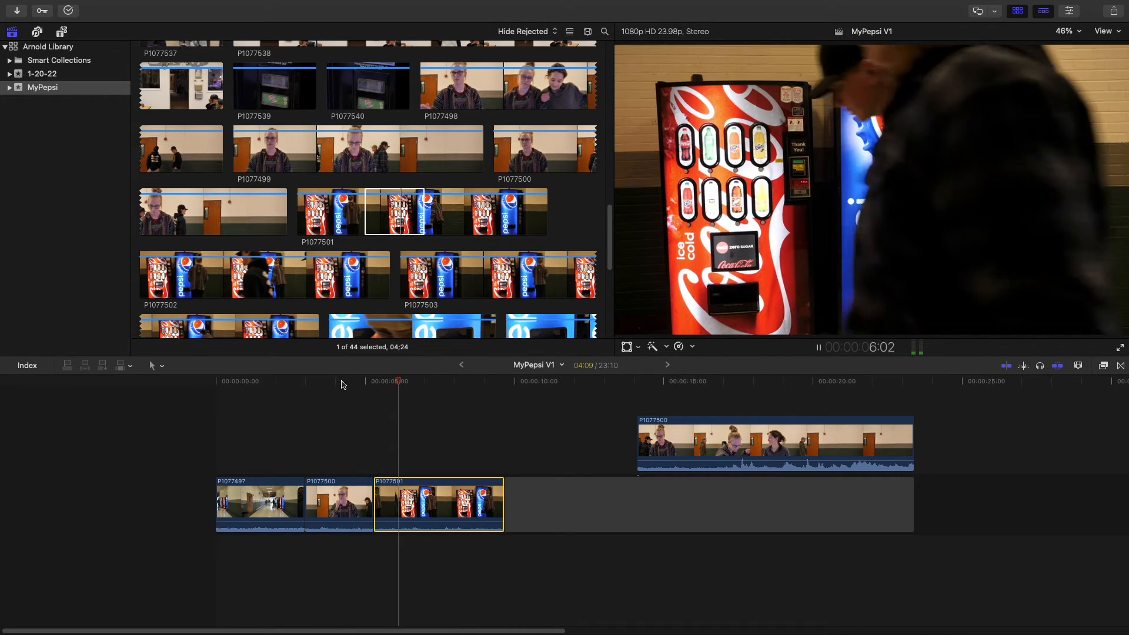
{"action": "key", "text": "space"}
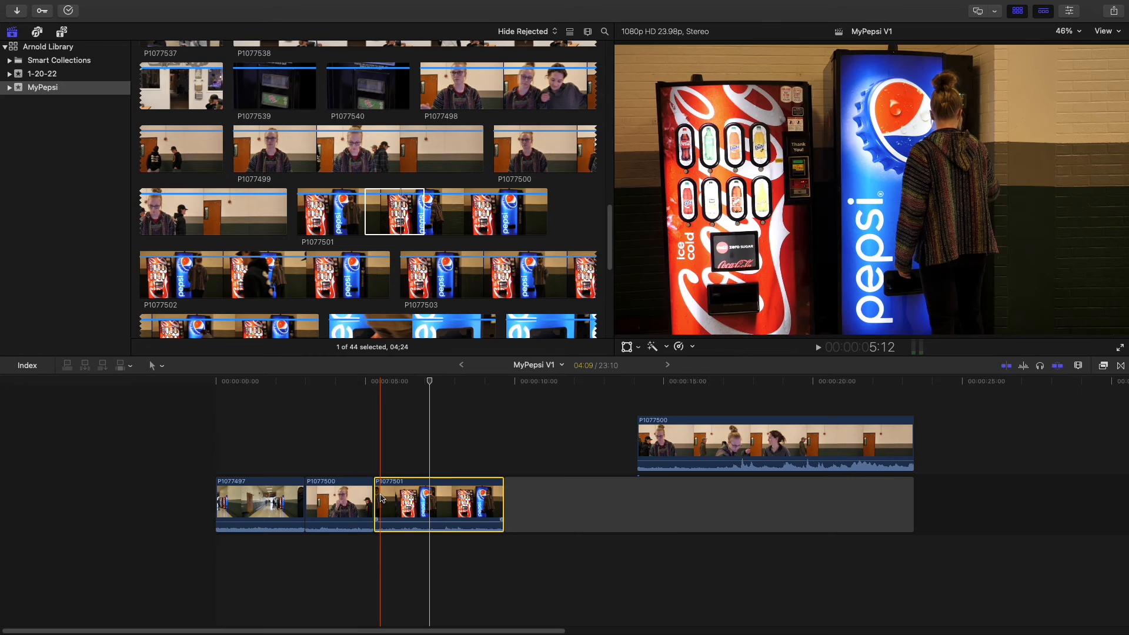
{"action": "left_click_drag", "start_coordinate": [376, 499], "coordinate": [395, 498]}
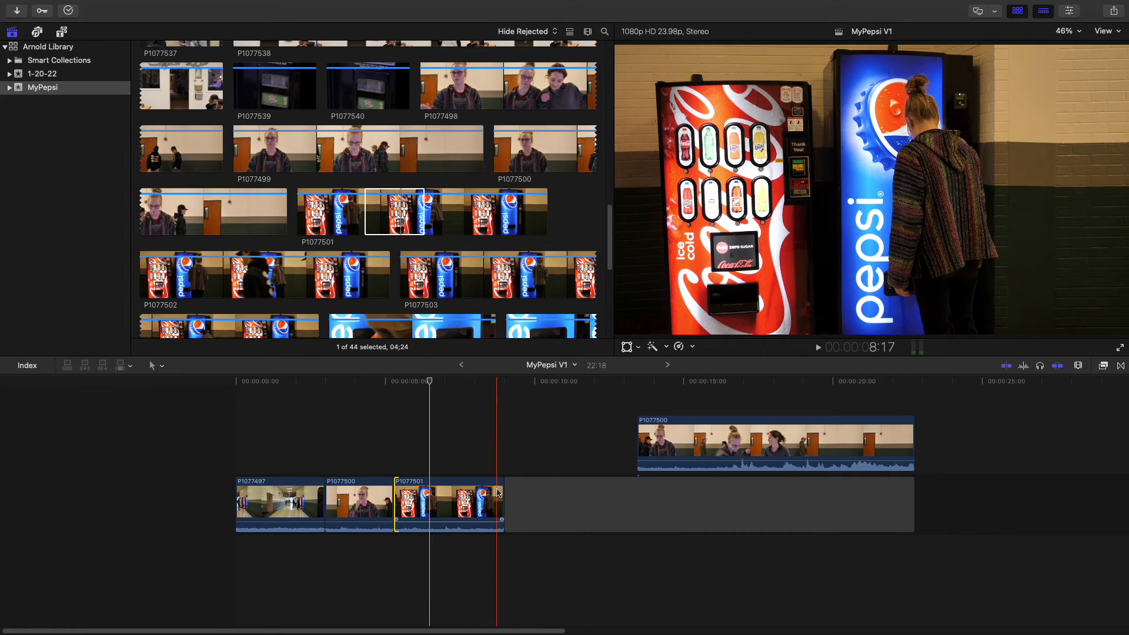
{"action": "left_click_drag", "start_coordinate": [497, 493], "coordinate": [438, 493]}
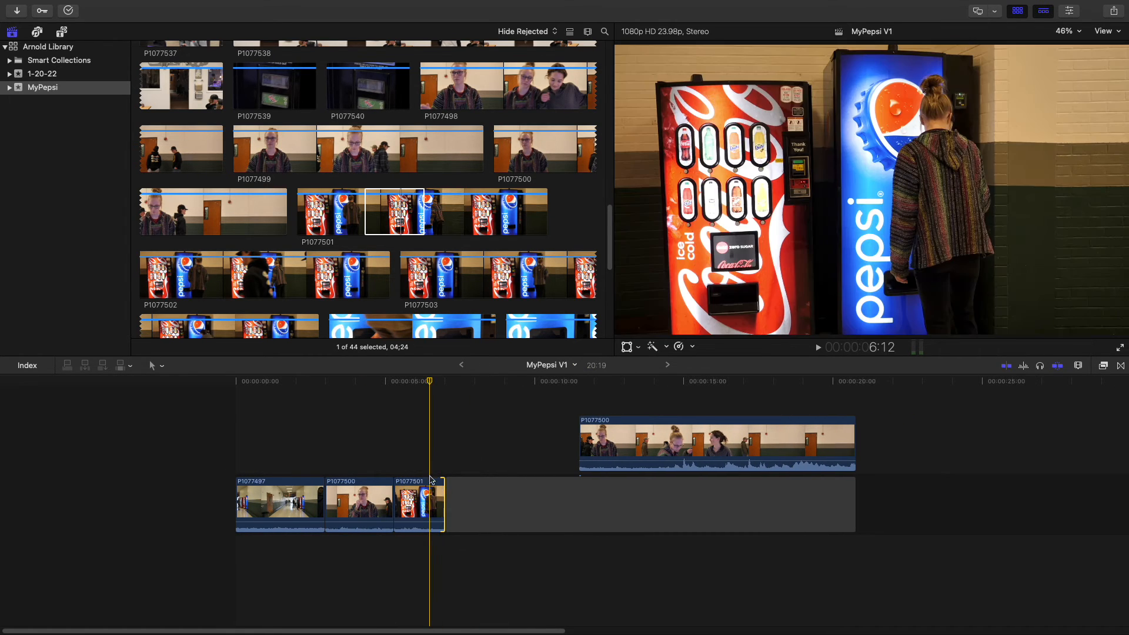
Step: Find button close-up P1077539 in the browser, insert it after P1077501 and play it
{"action": "scroll", "coordinate": [432, 174], "scroll_direction": "down", "scroll_amount": 10}
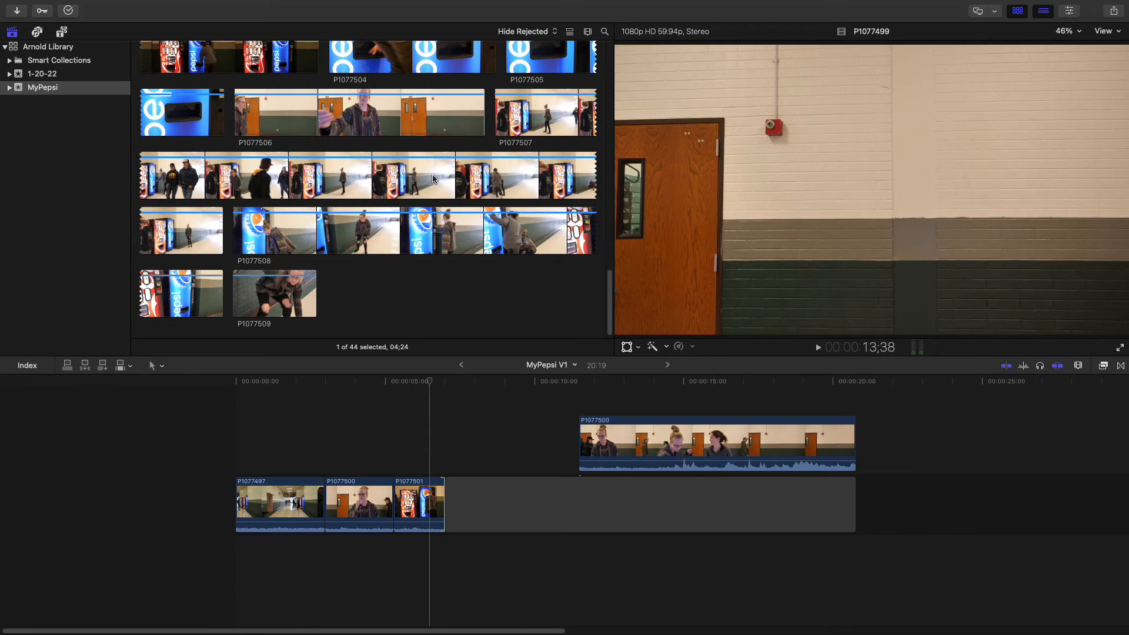
{"action": "scroll", "coordinate": [410, 222], "scroll_direction": "up", "scroll_amount": 15}
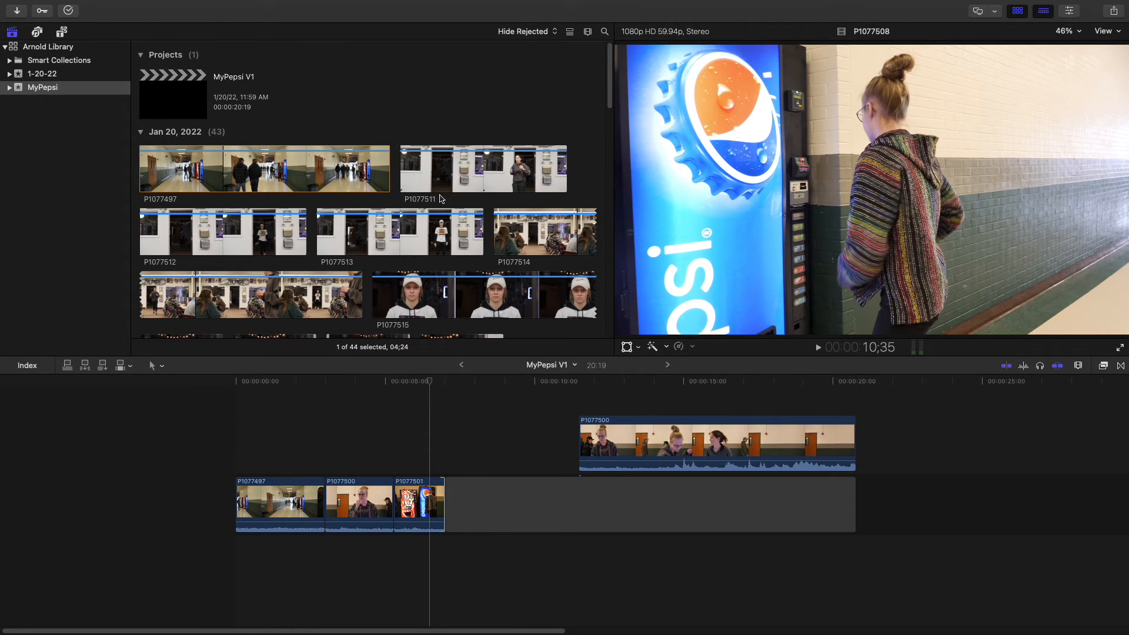
{"action": "scroll", "coordinate": [432, 197], "scroll_direction": "down", "scroll_amount": 6}
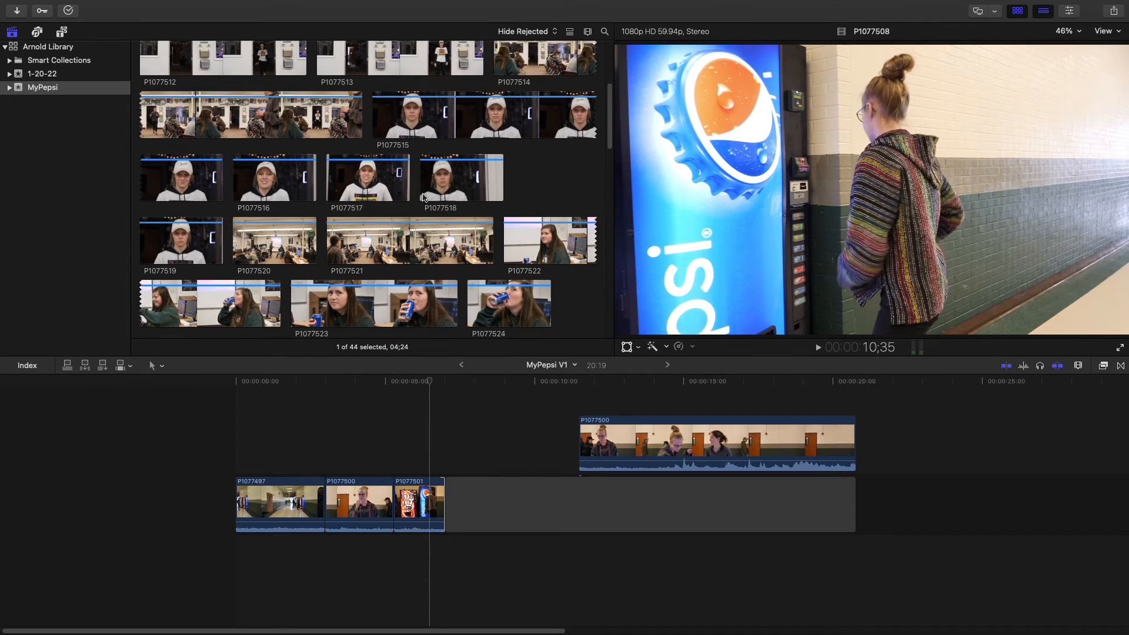
{"action": "scroll", "coordinate": [422, 198], "scroll_direction": "down", "scroll_amount": 10}
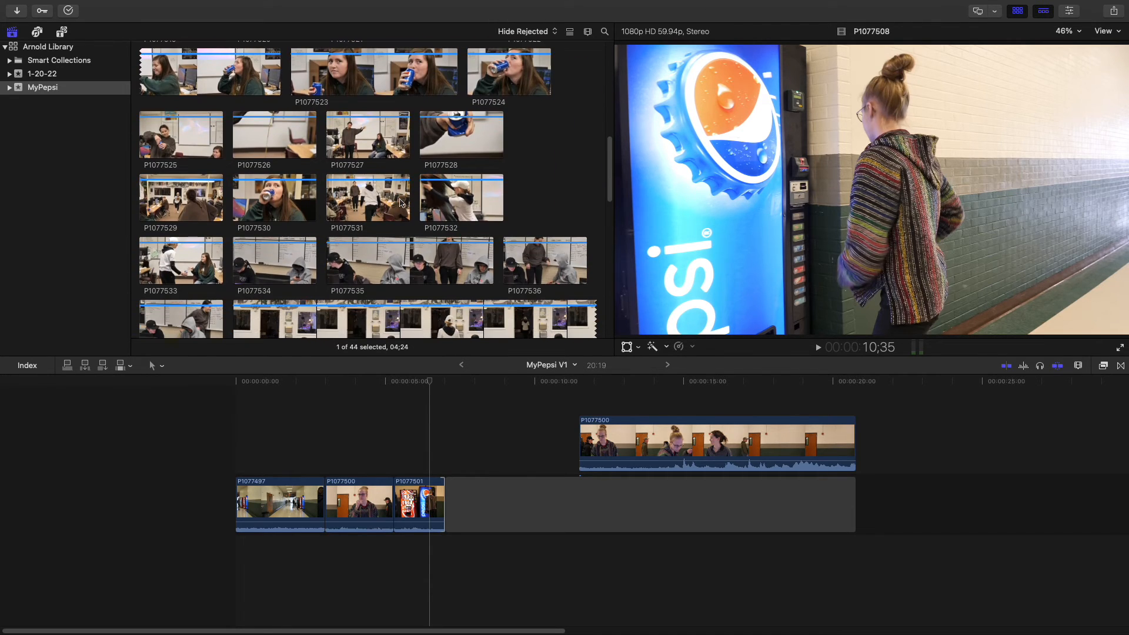
{"action": "scroll", "coordinate": [400, 202], "scroll_direction": "down", "scroll_amount": 5}
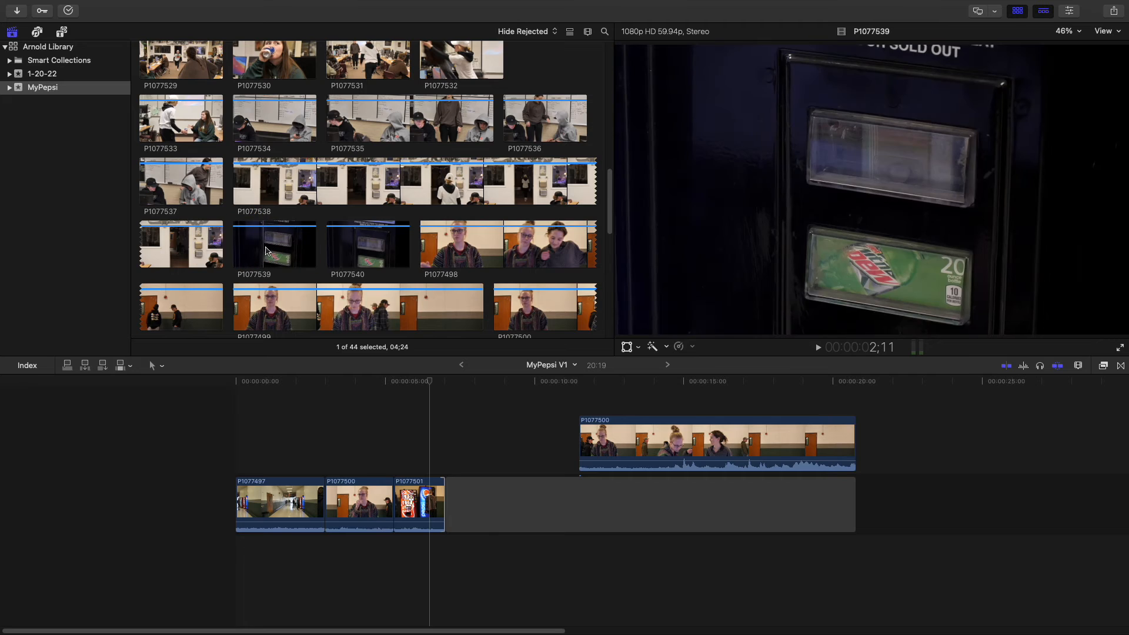
{"action": "left_click_drag", "start_coordinate": [289, 253], "coordinate": [449, 506]}
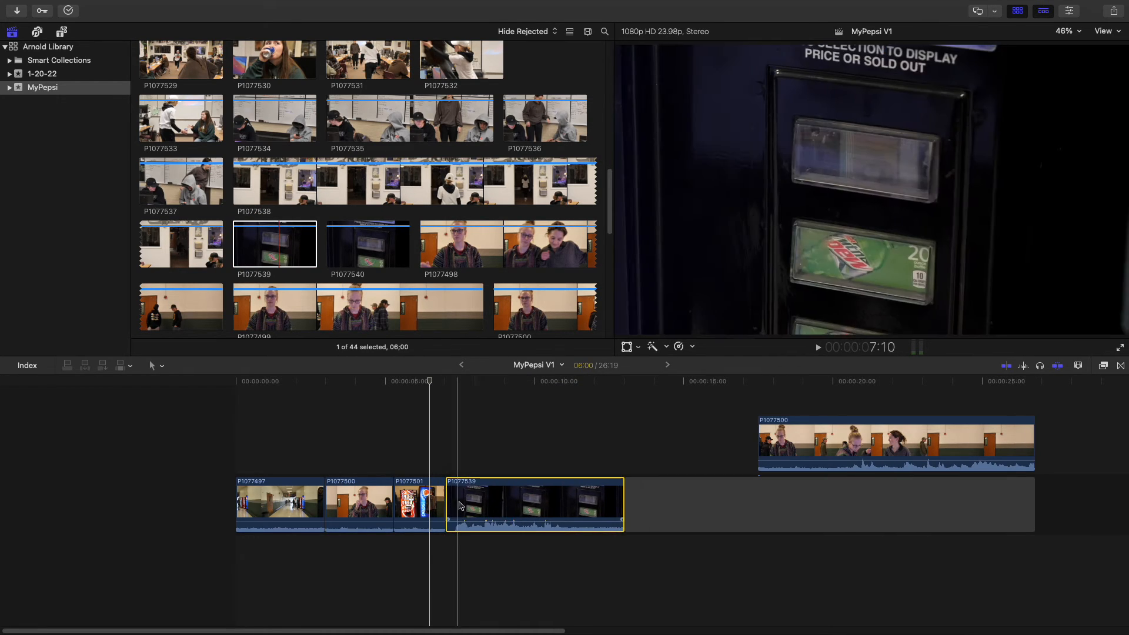
{"action": "key", "text": "space"}
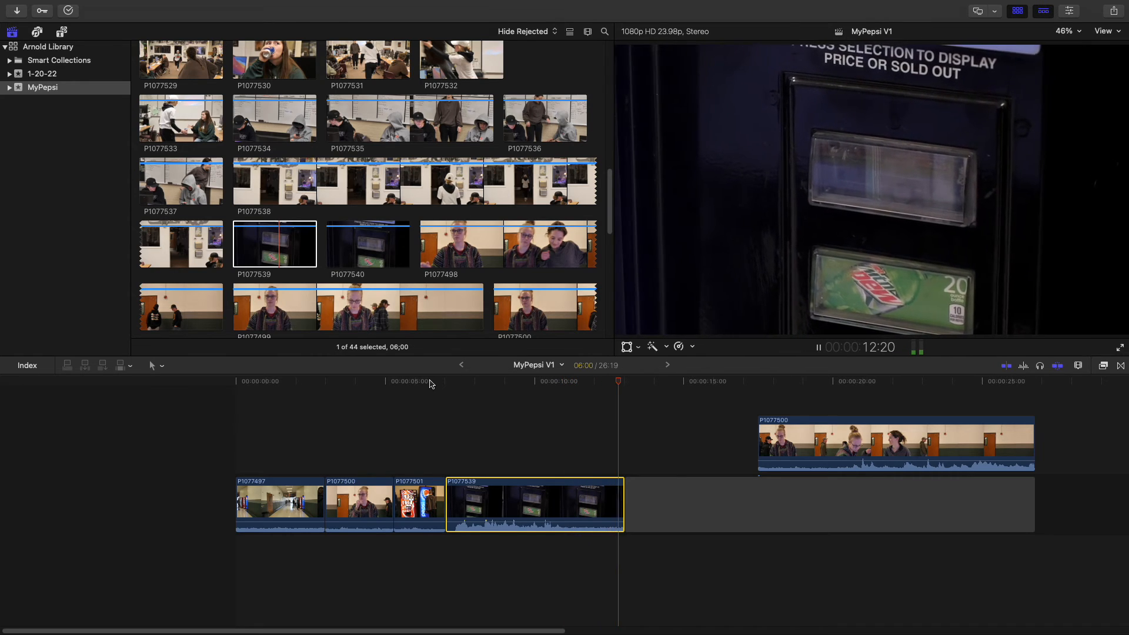
Step: Replace P1077539 with P1077540 and trim the new clip to about one second around the hand touching the button
{"action": "left_click", "coordinate": [369, 254]}
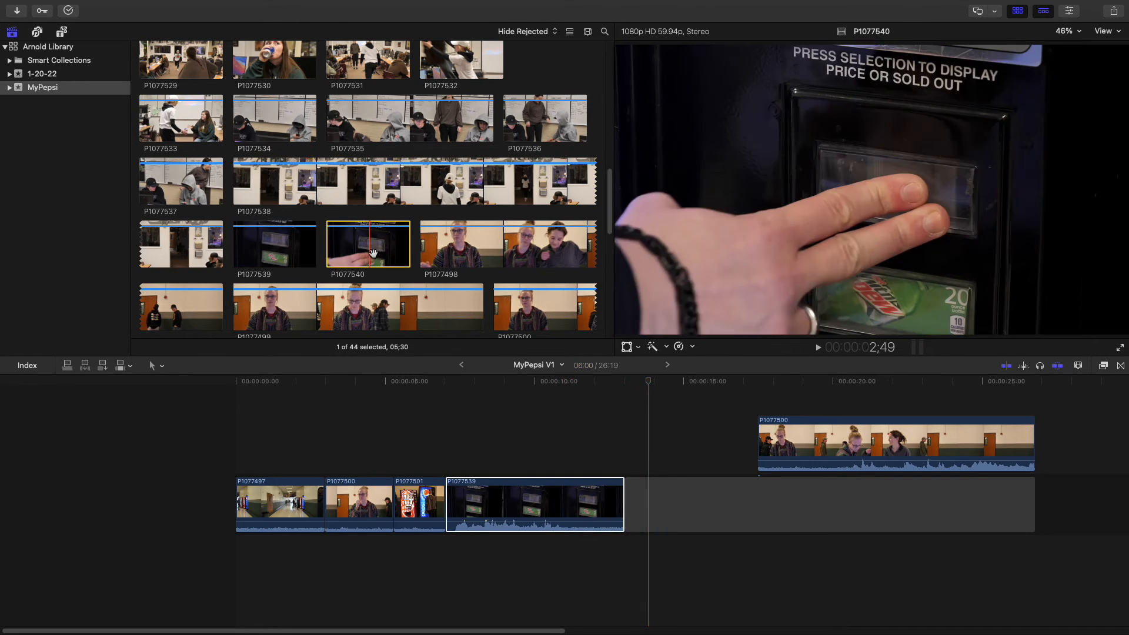
{"action": "left_click", "coordinate": [436, 503]}
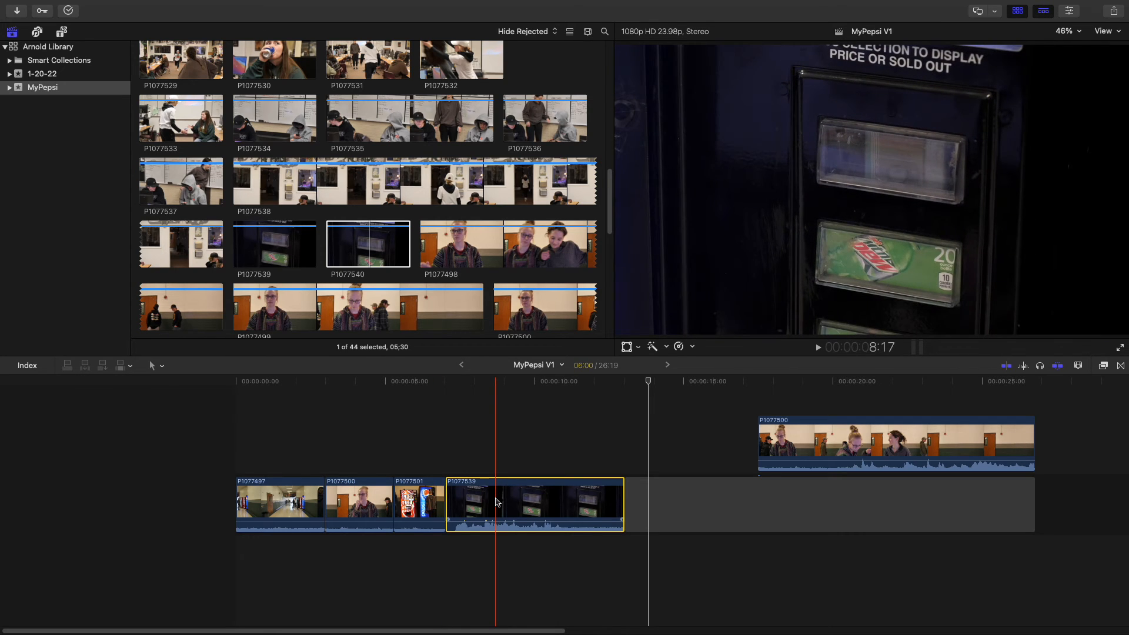
{"action": "key", "text": "Delete"}
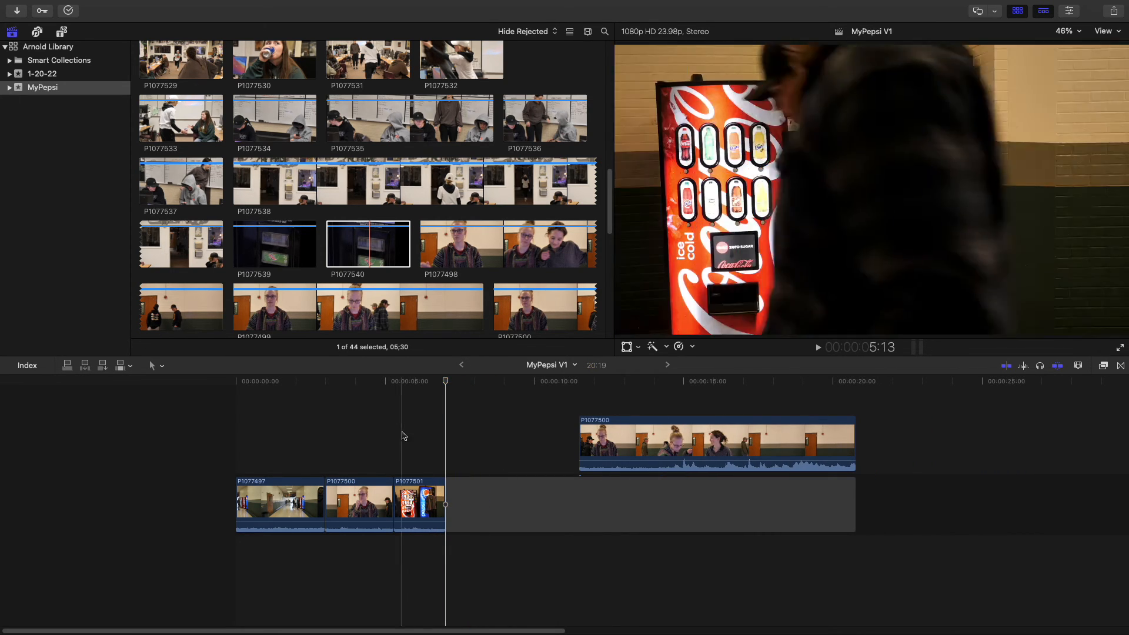
{"action": "key", "text": "w"}
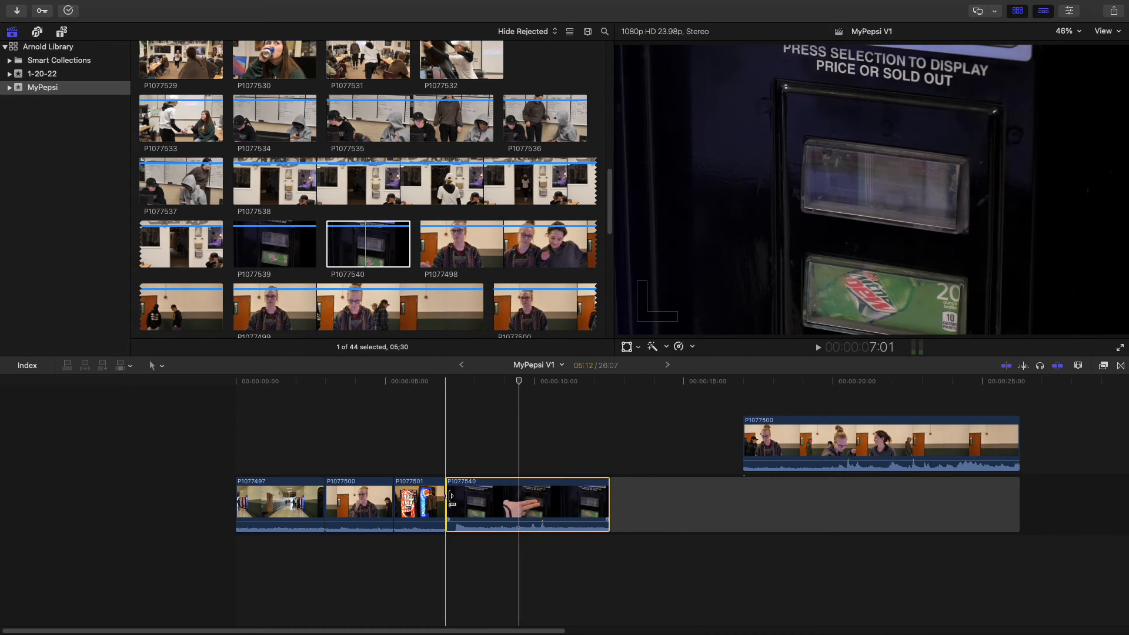
{"action": "left_click_drag", "start_coordinate": [450, 496], "coordinate": [518, 496]}
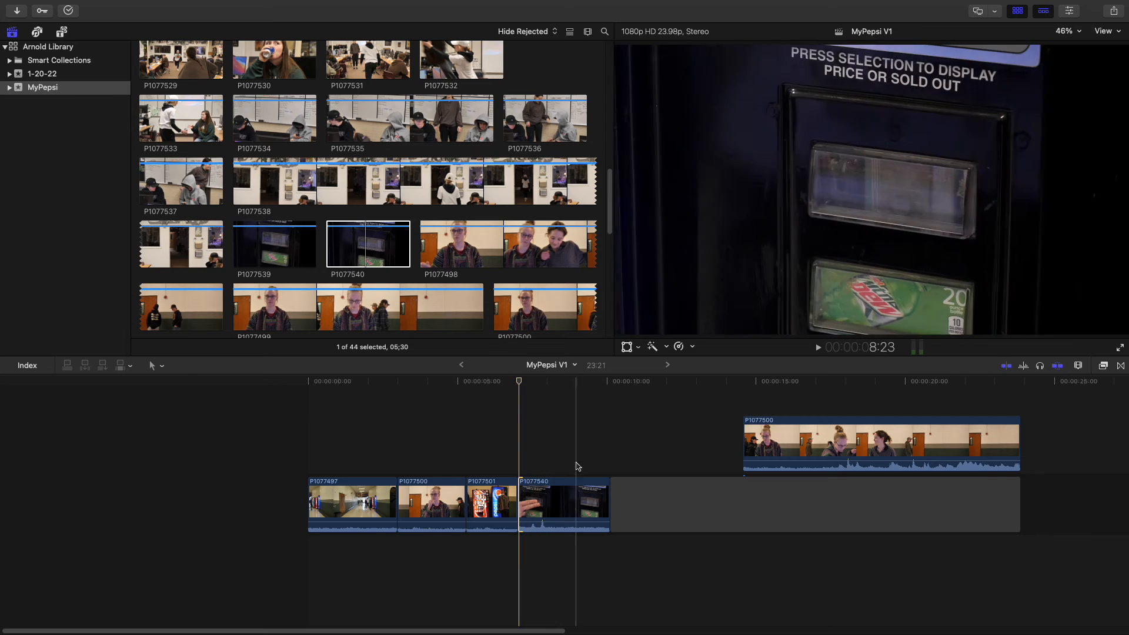
{"action": "left_click_drag", "start_coordinate": [609, 497], "coordinate": [545, 497]}
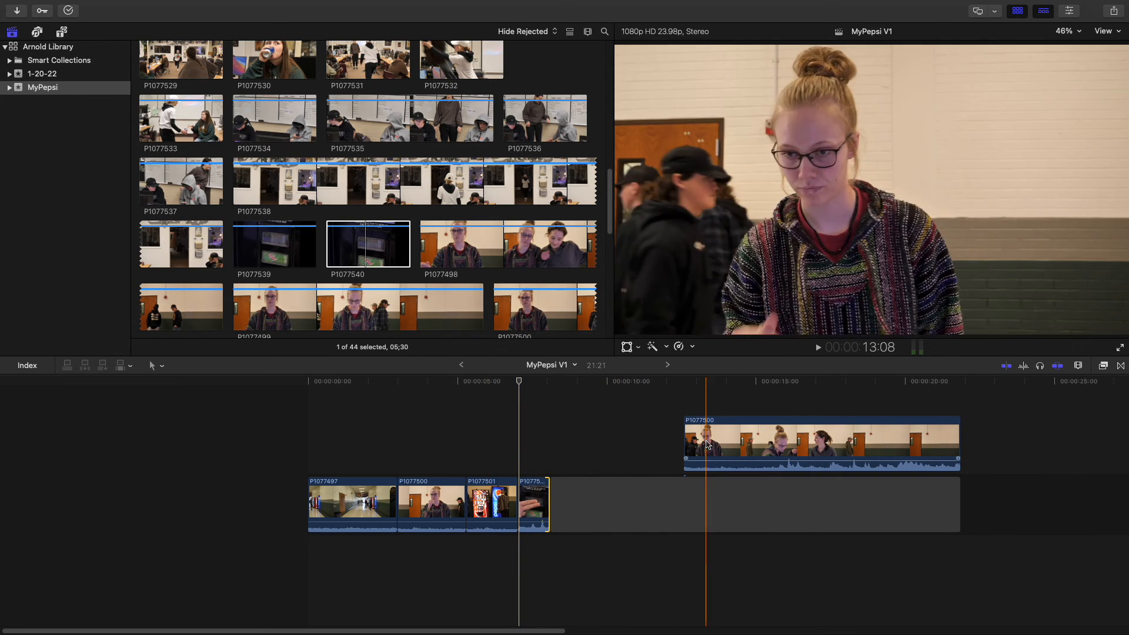
Step: Move the second P1077500 part into the primary storyline after P1077540 and trim 1:15 off its start
{"action": "left_click_drag", "start_coordinate": [718, 441], "coordinate": [584, 499]}
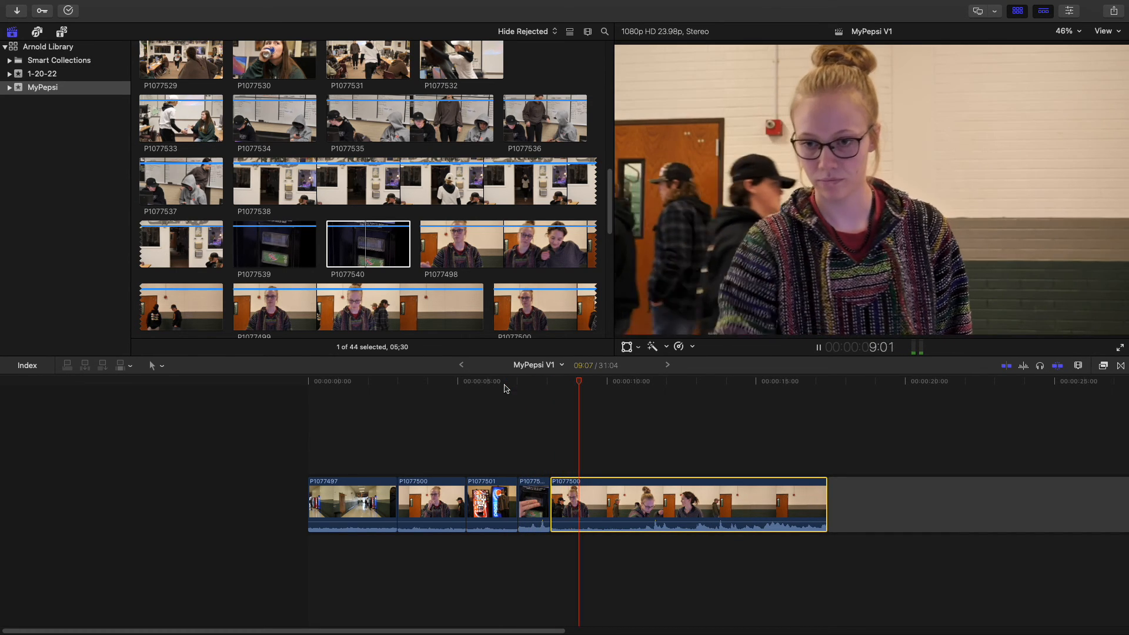
{"action": "key", "text": "space"}
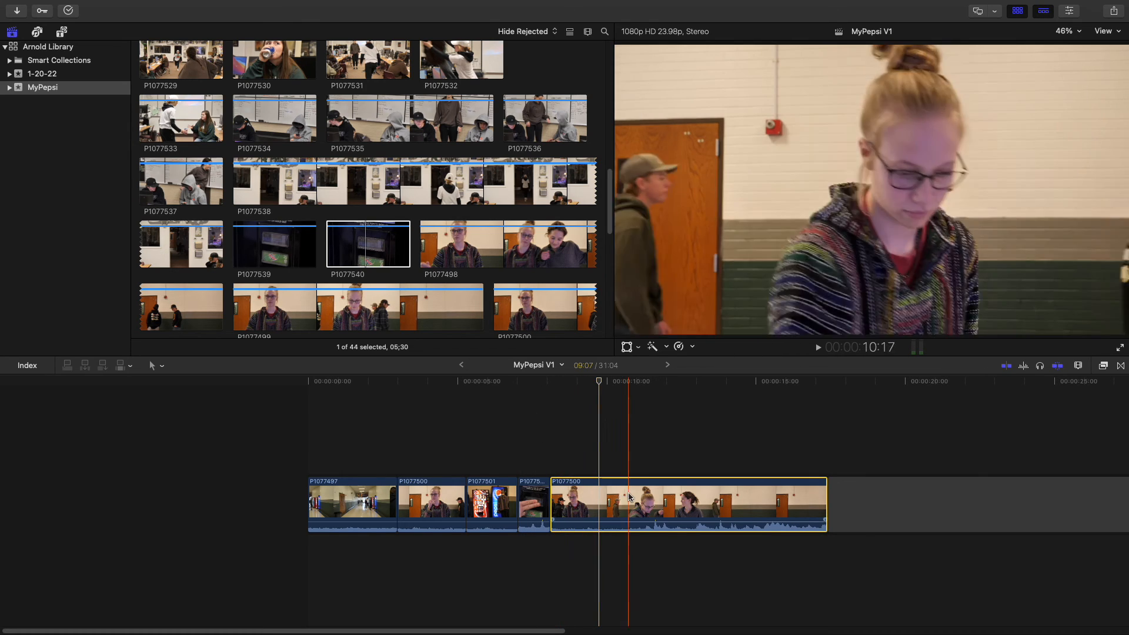
{"action": "left_click_drag", "start_coordinate": [556, 498], "coordinate": [606, 500]}
Step: Play the last P1077500 part and trim 4:09 off its end, finishing as the second person appears
{"action": "left_click", "coordinate": [583, 385]}
{"action": "key", "text": "space"}
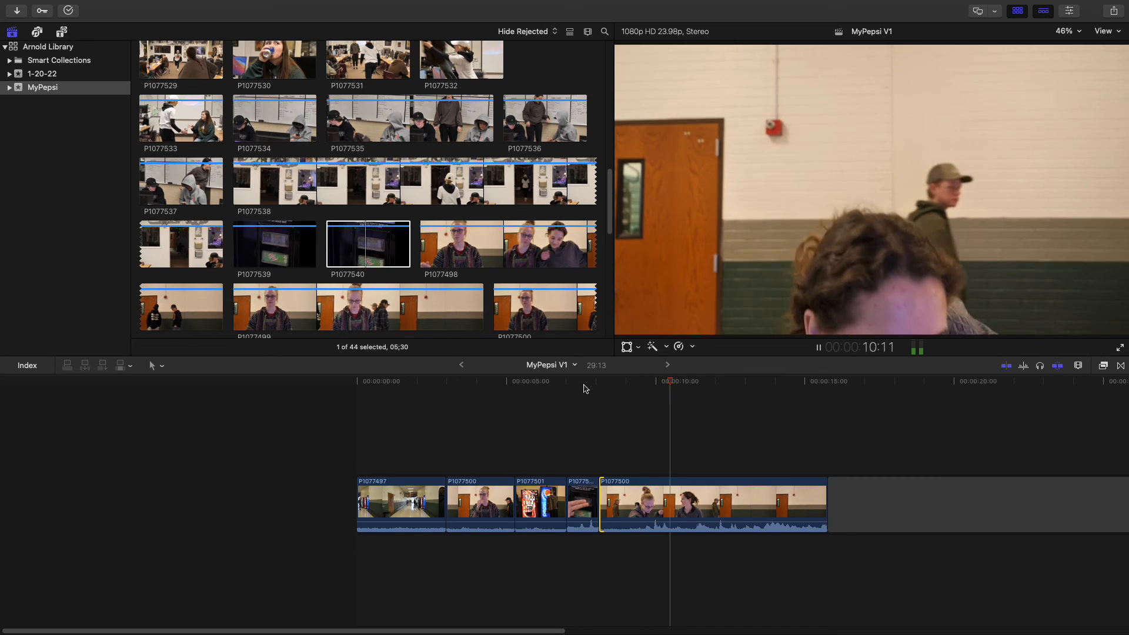
{"action": "key", "text": "space"}
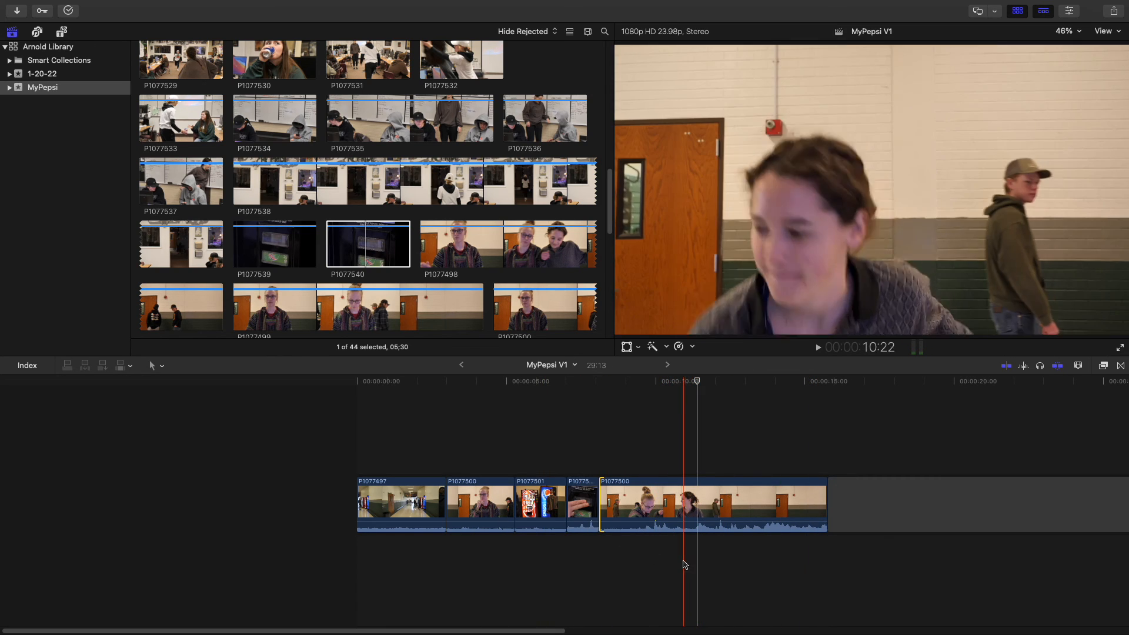
{"action": "left_click_drag", "start_coordinate": [821, 489], "coordinate": [695, 489]}
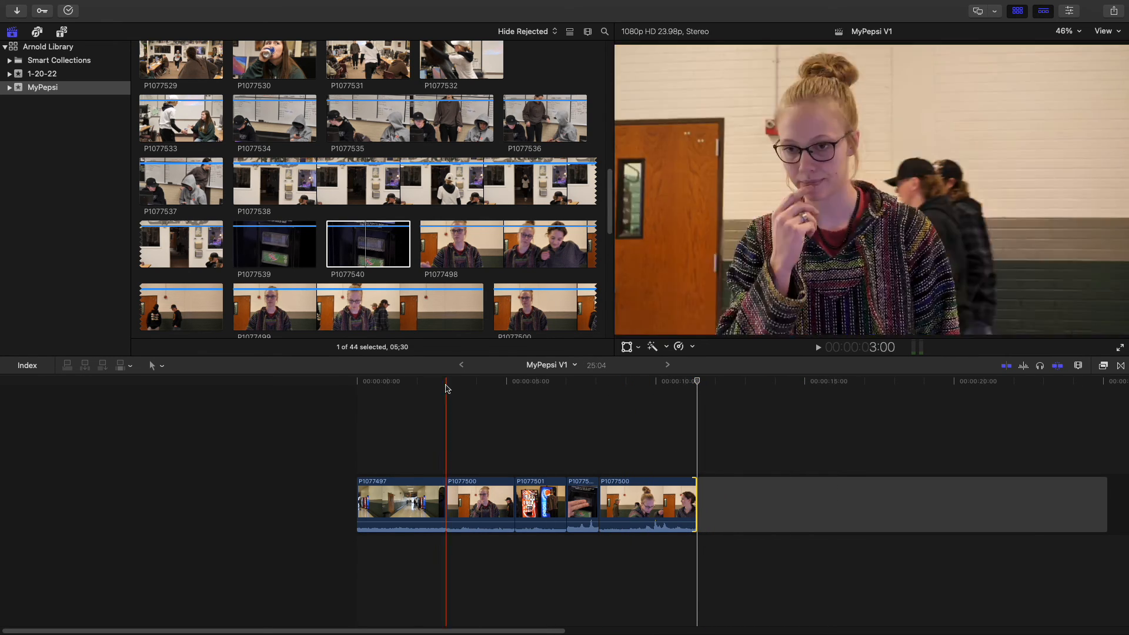
Step: Delete the gap after the last clip in the primary storyline and return the playhead to about one second
{"action": "left_click_drag", "start_coordinate": [499, 628], "coordinate": [614, 628]}
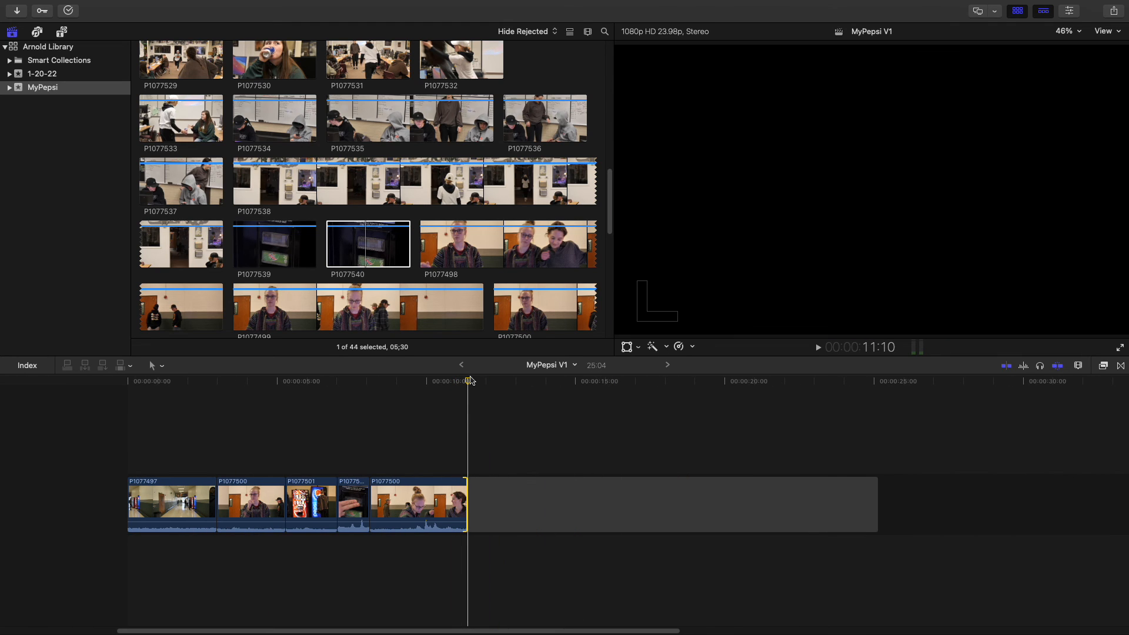
{"action": "left_click_drag", "start_coordinate": [469, 384], "coordinate": [499, 378]}
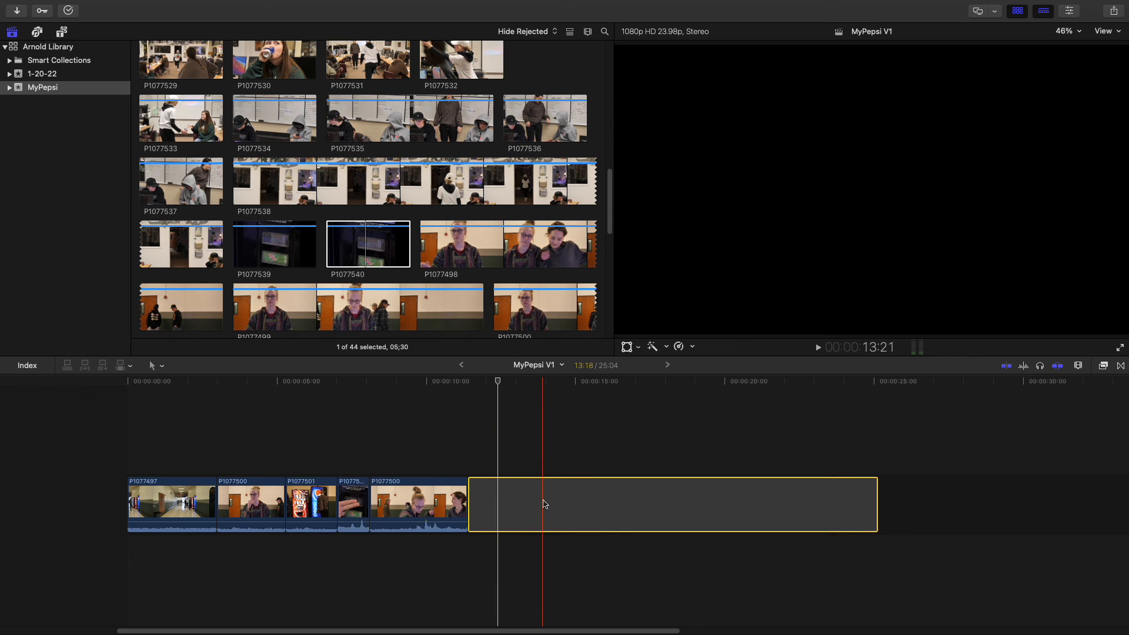
{"action": "key", "text": "Delete"}
{"action": "left_click", "coordinate": [275, 385]}
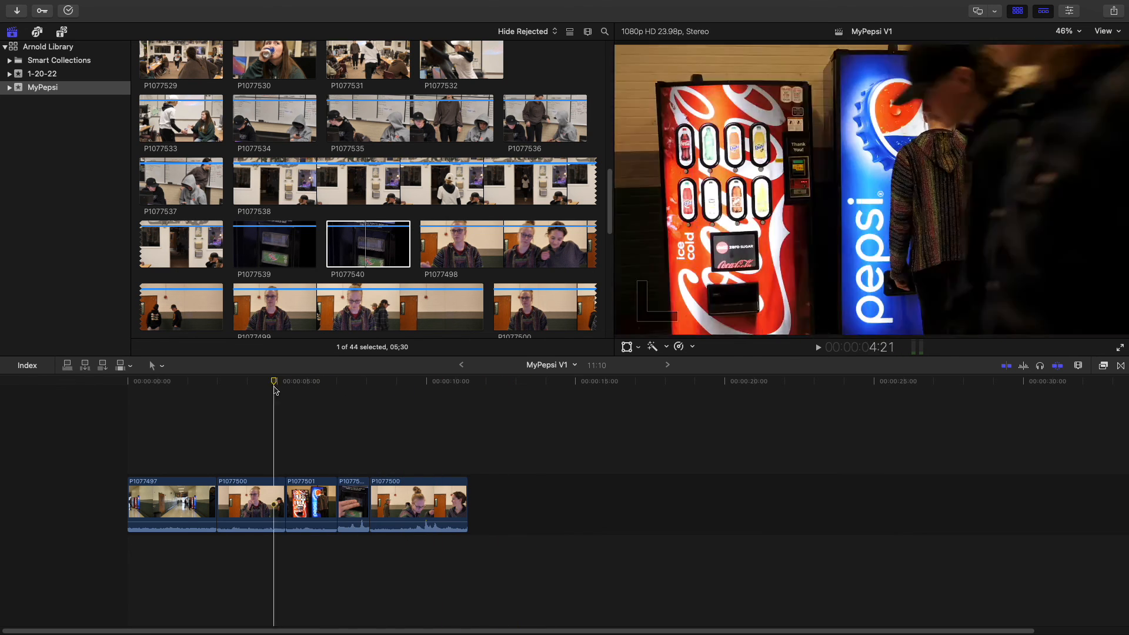
{"action": "left_click", "coordinate": [156, 391]}
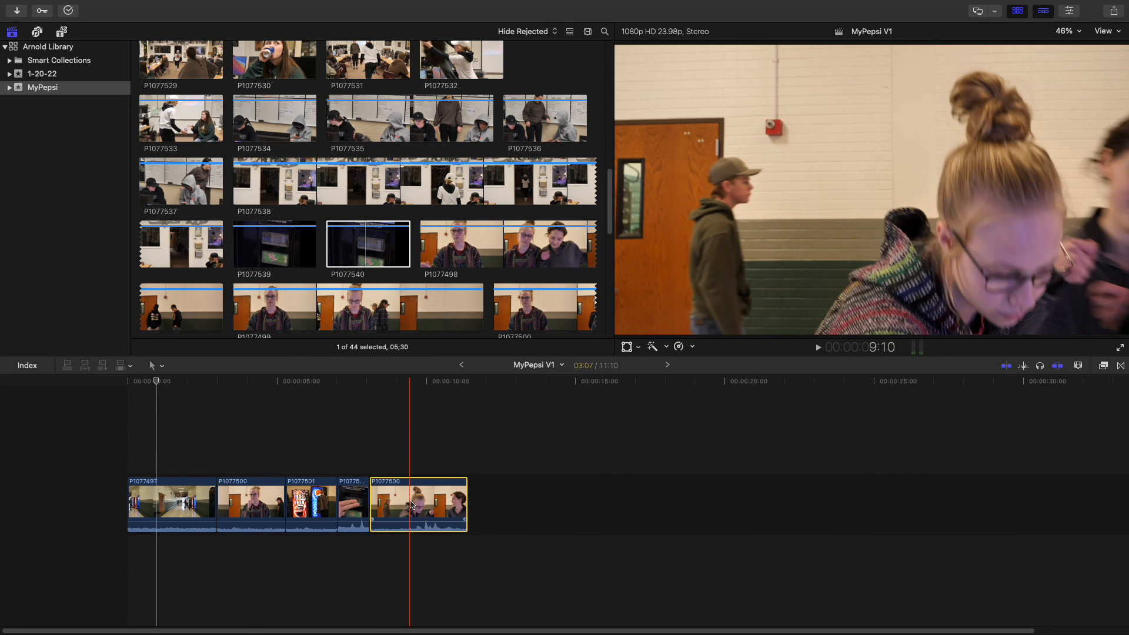
{"action": "left_click_drag", "start_coordinate": [406, 506], "coordinate": [253, 502]}
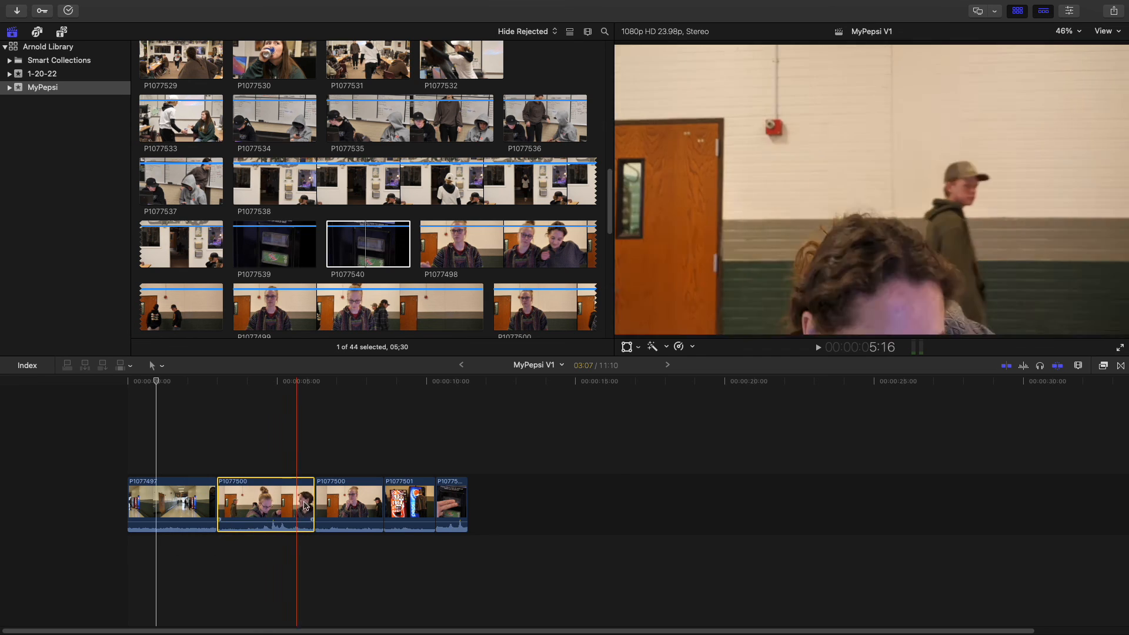
{"action": "mouse_move", "coordinate": [340, 493]}
{"action": "left_mouse_down"}
{"action": "mouse_move", "coordinate": [295, 493]}
{"action": "mouse_move", "coordinate": [331, 493]}
{"action": "left_mouse_up"}
{"action": "left_click_drag", "start_coordinate": [223, 497], "coordinate": [238, 498]}
{"action": "key", "text": "super+z"}
{"action": "key", "text": "super+z"}
{"action": "key", "text": "super+z"}
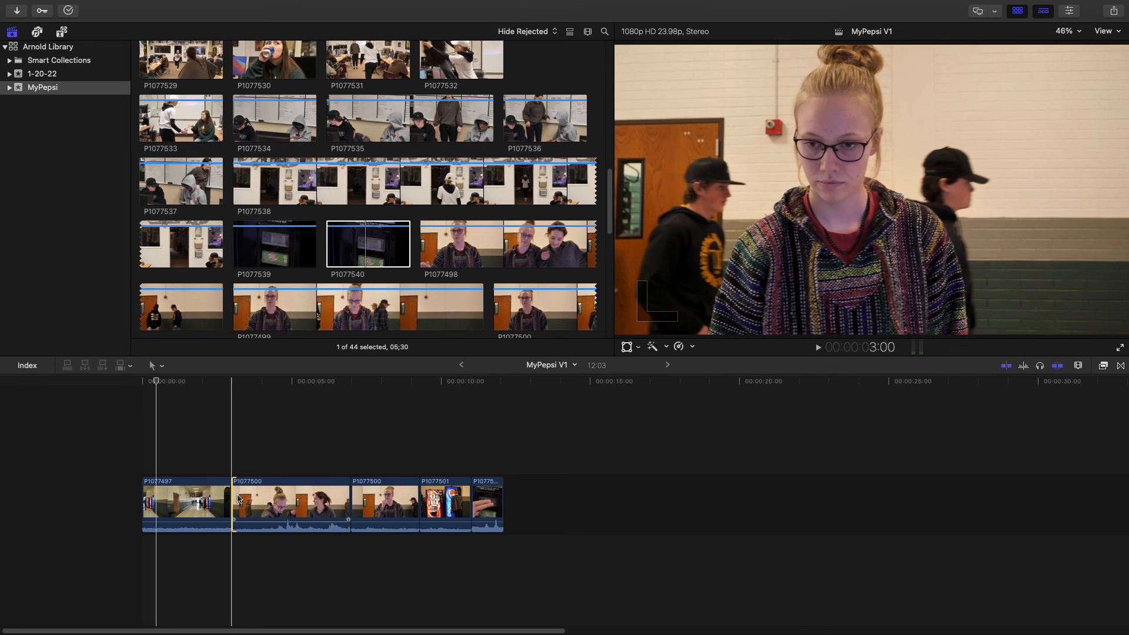
Step: Select the whole clip P1077538 in the browser
{"action": "left_click", "coordinate": [355, 194]}
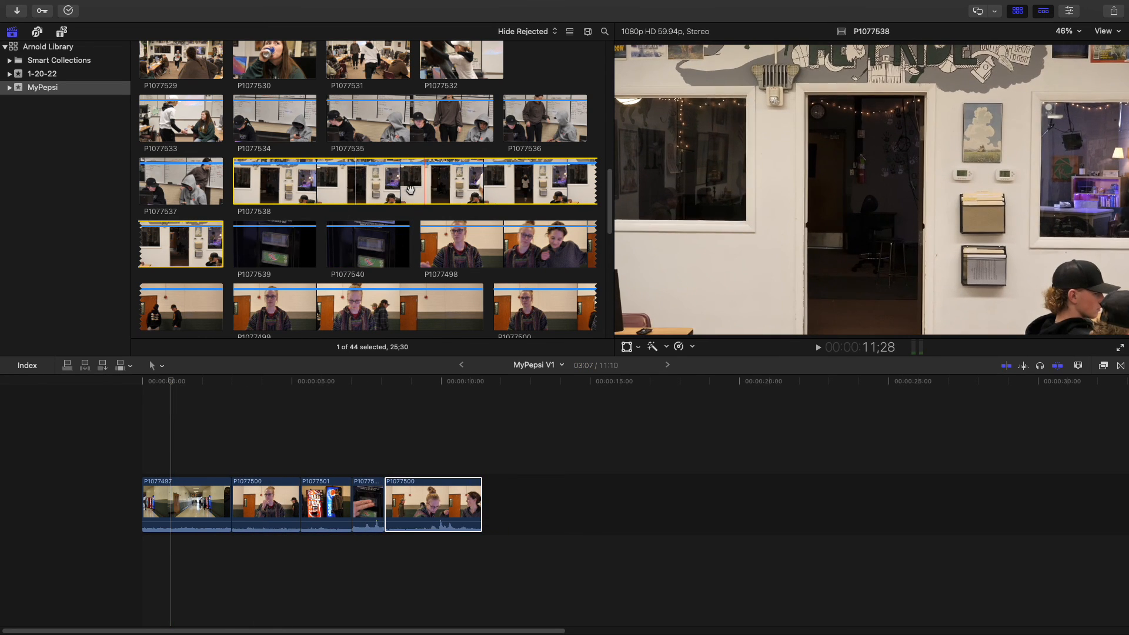
{"action": "mouse_move", "coordinate": [409, 193]}
{"action": "left_mouse_down"}
{"action": "mouse_move", "coordinate": [529, 368]}
{"action": "mouse_move", "coordinate": [537, 461]}
{"action": "mouse_move", "coordinate": [395, 189]}
{"action": "left_mouse_up"}
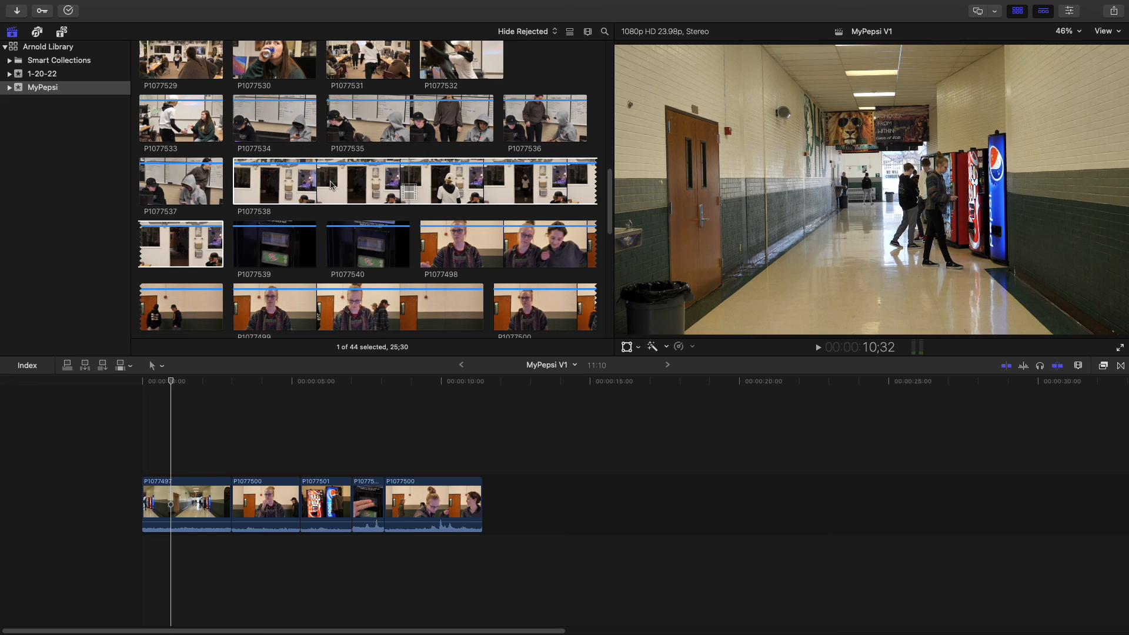